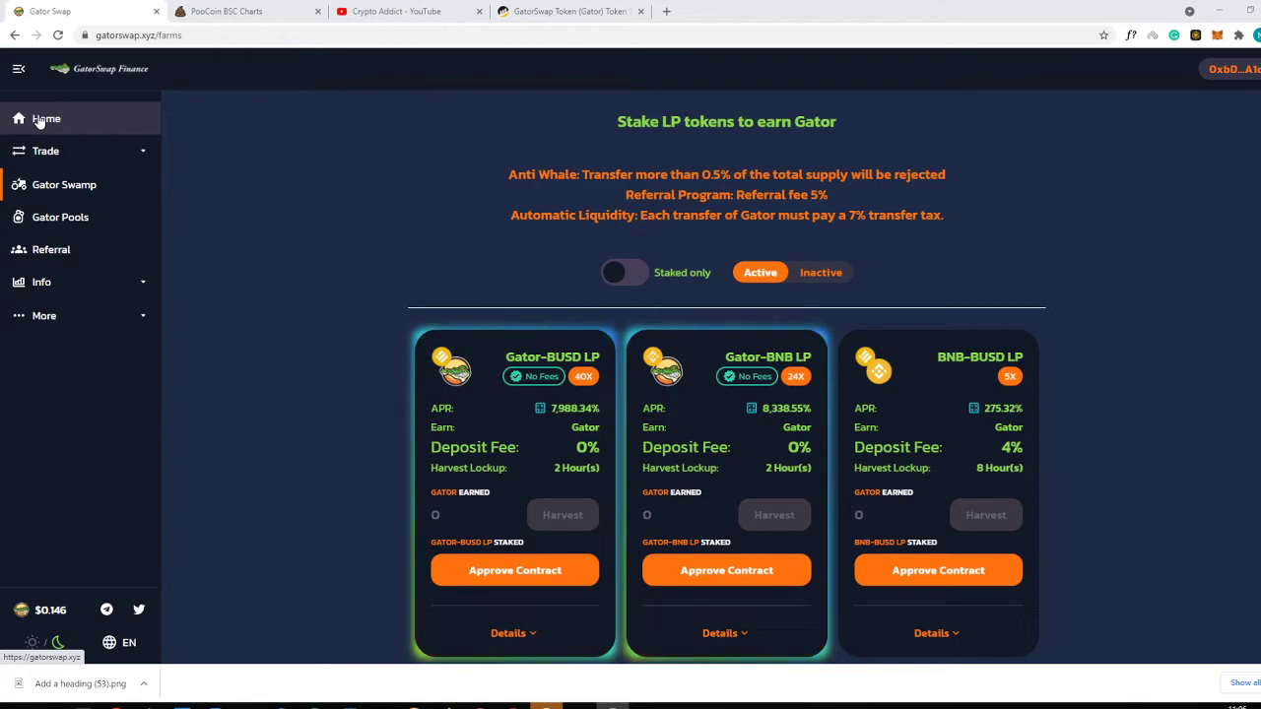
Go to the Gator Swap home page and open the Trade section's Exchange link in a new tab
click(40, 120)
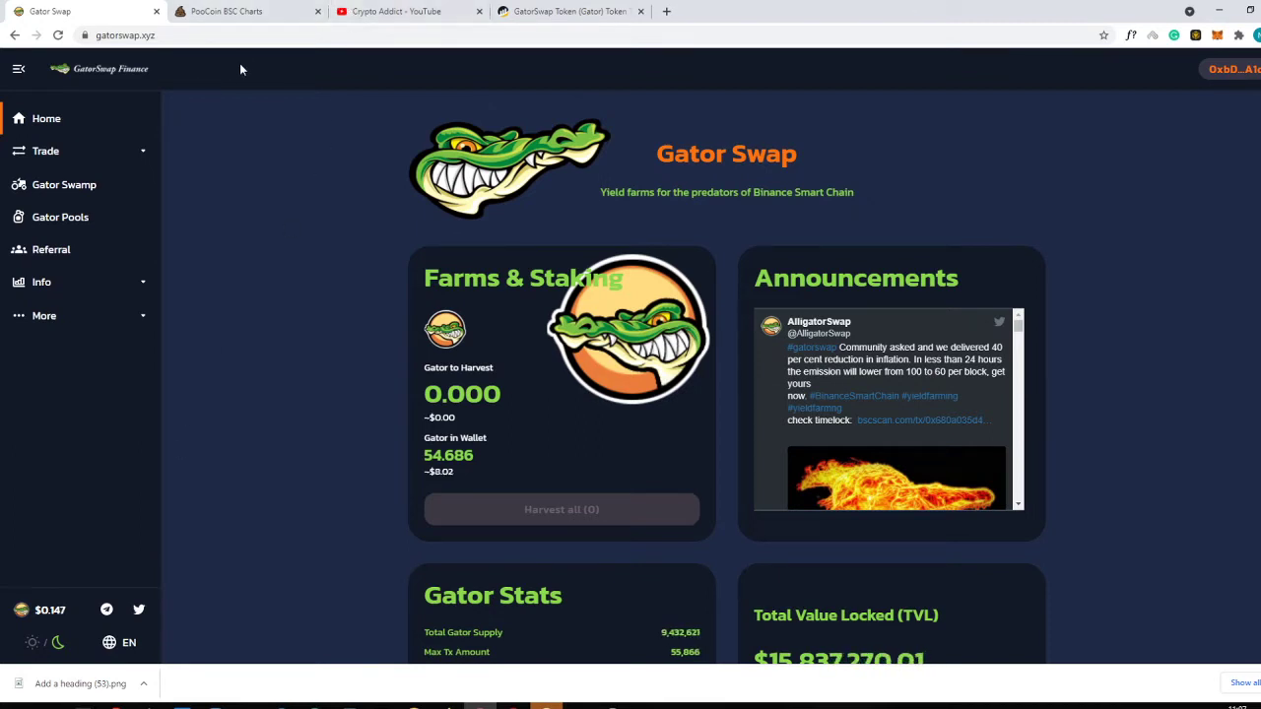
click(141, 155)
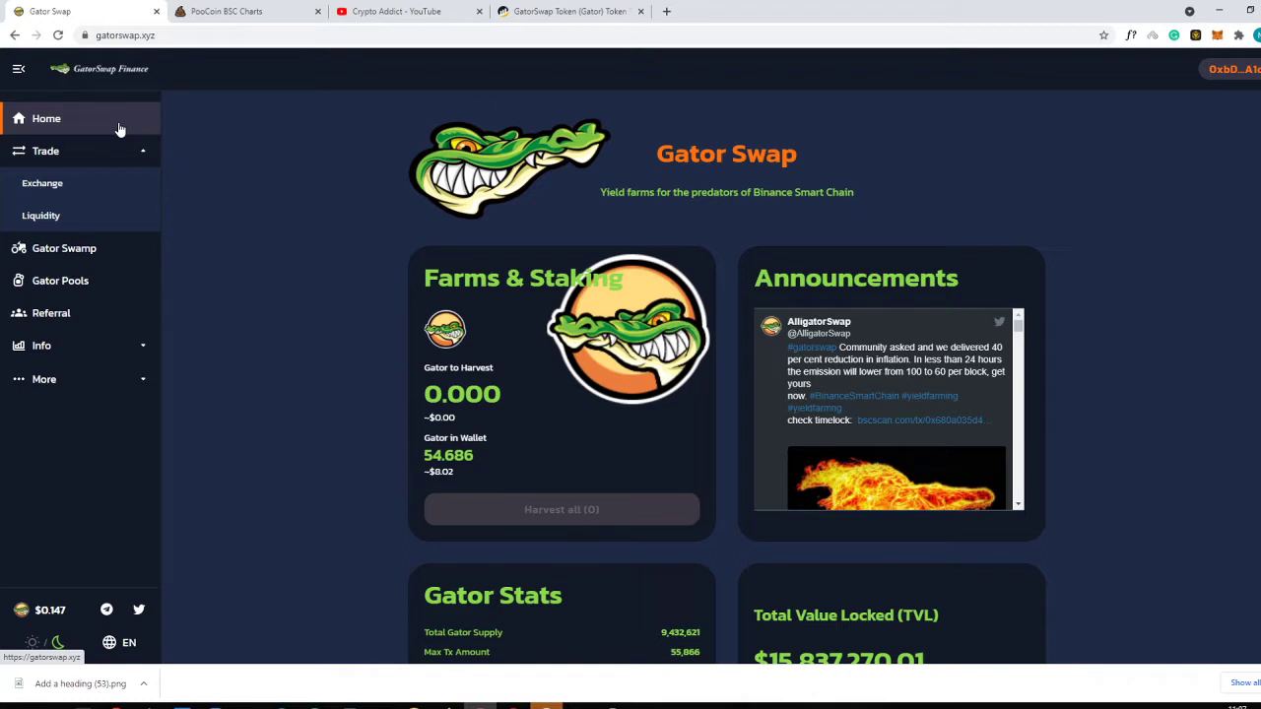
right_click(76, 201)
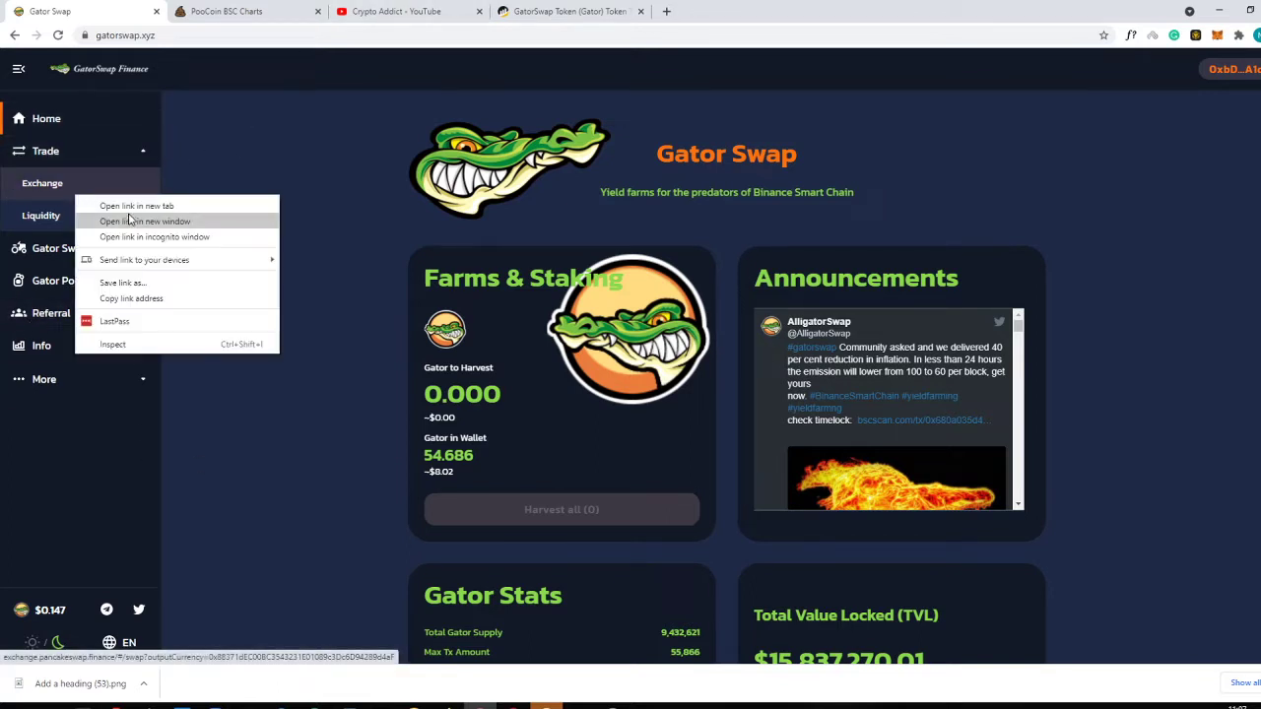
click(129, 217)
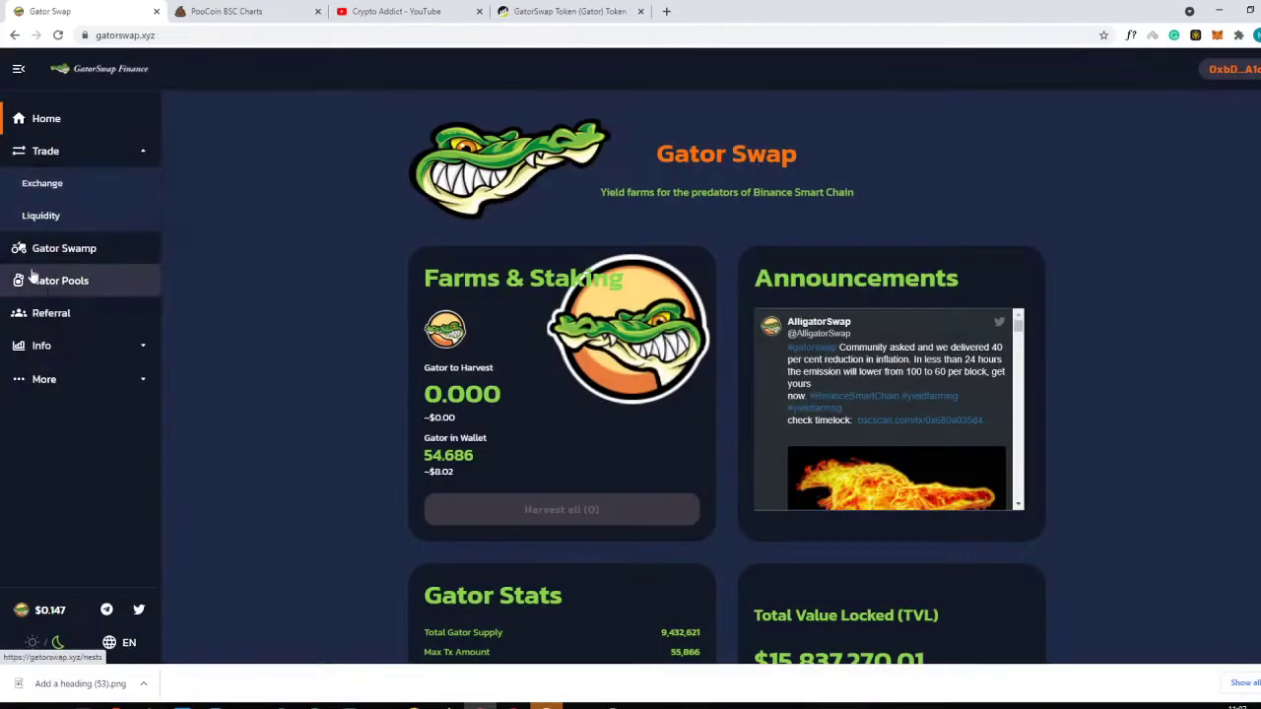
right_click(105, 167)
right_click(65, 183)
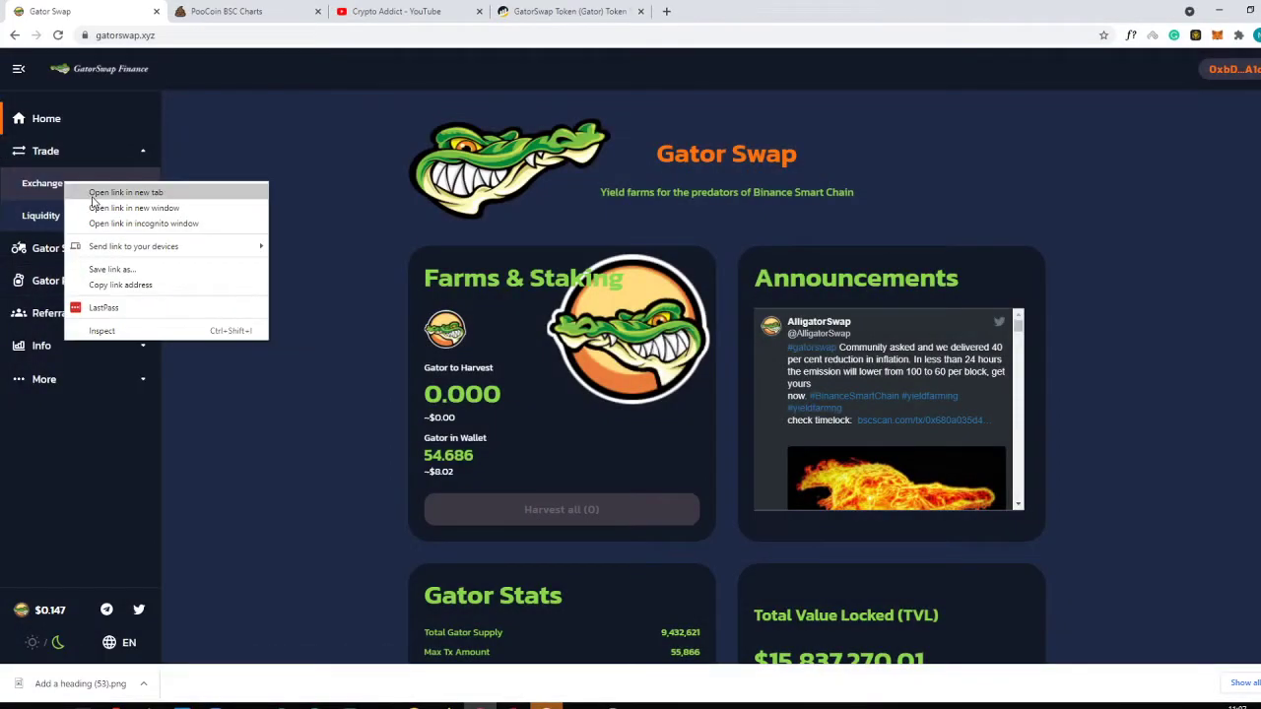
click(93, 194)
click(295, 13)
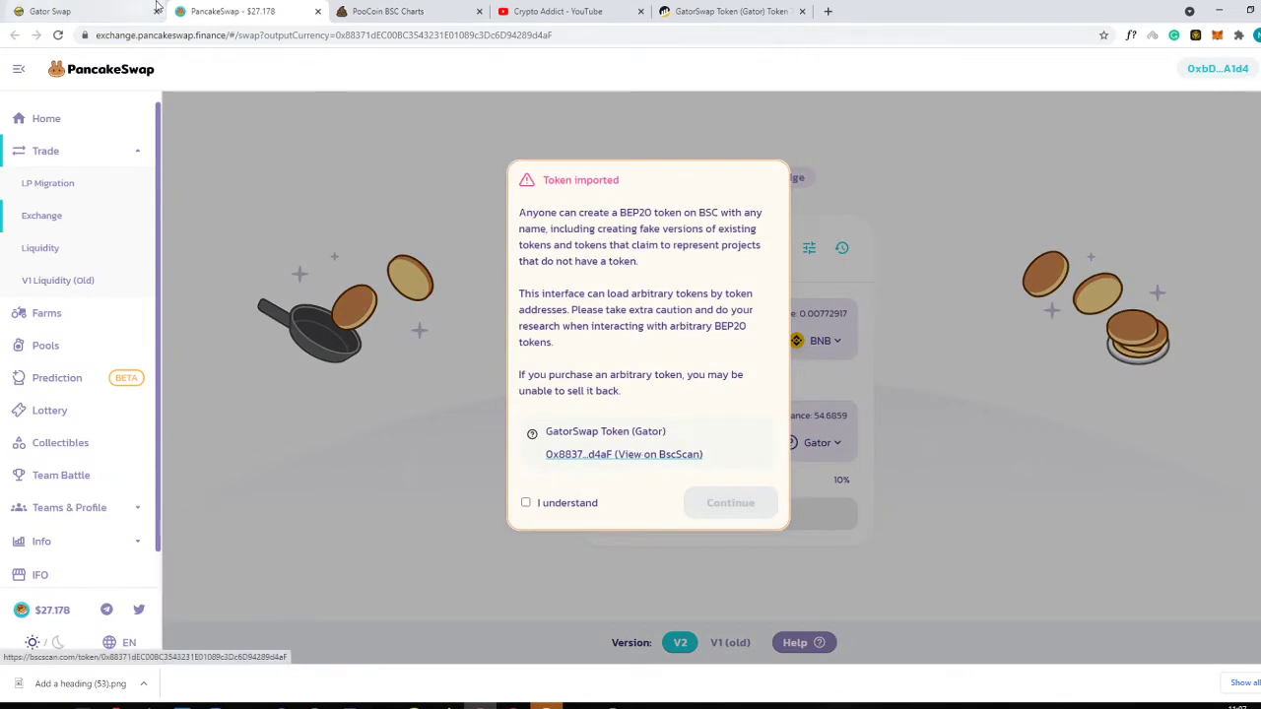
On PancakeSwap, acknowledge the imported-token warning for GatorSwap Token (Gator) and continue to the exchange form
click(99, 10)
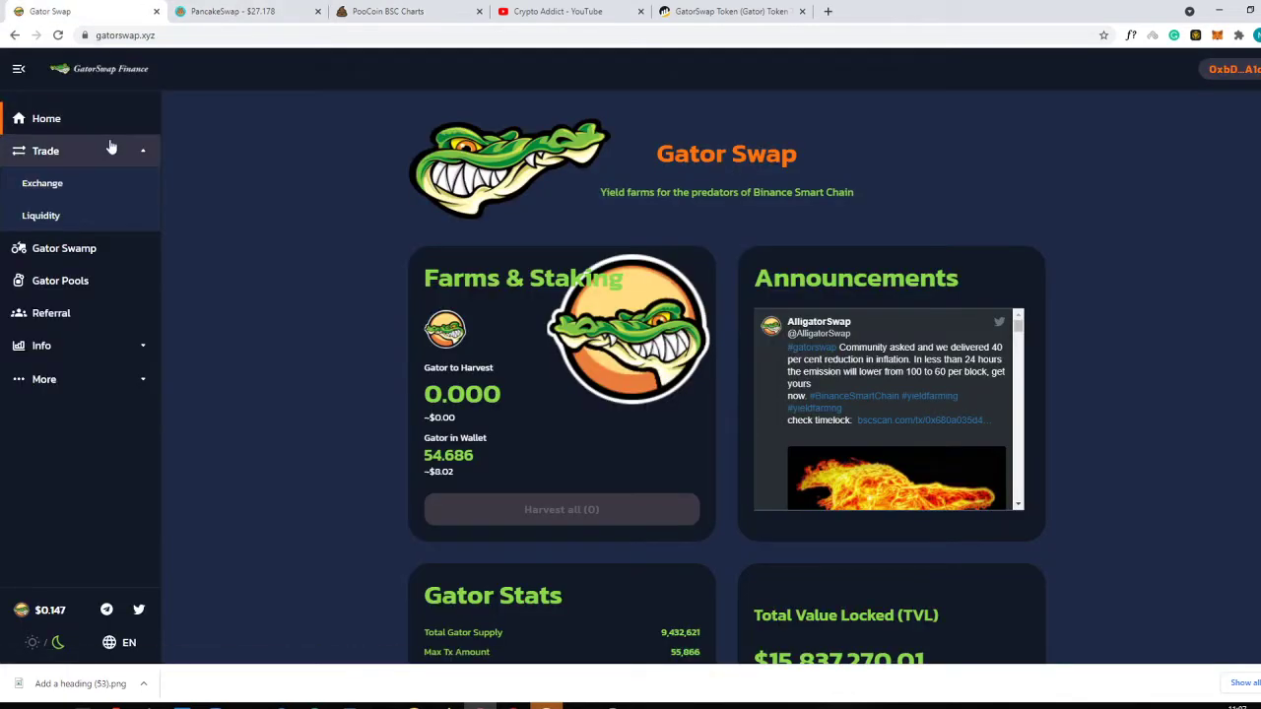
click(249, 10)
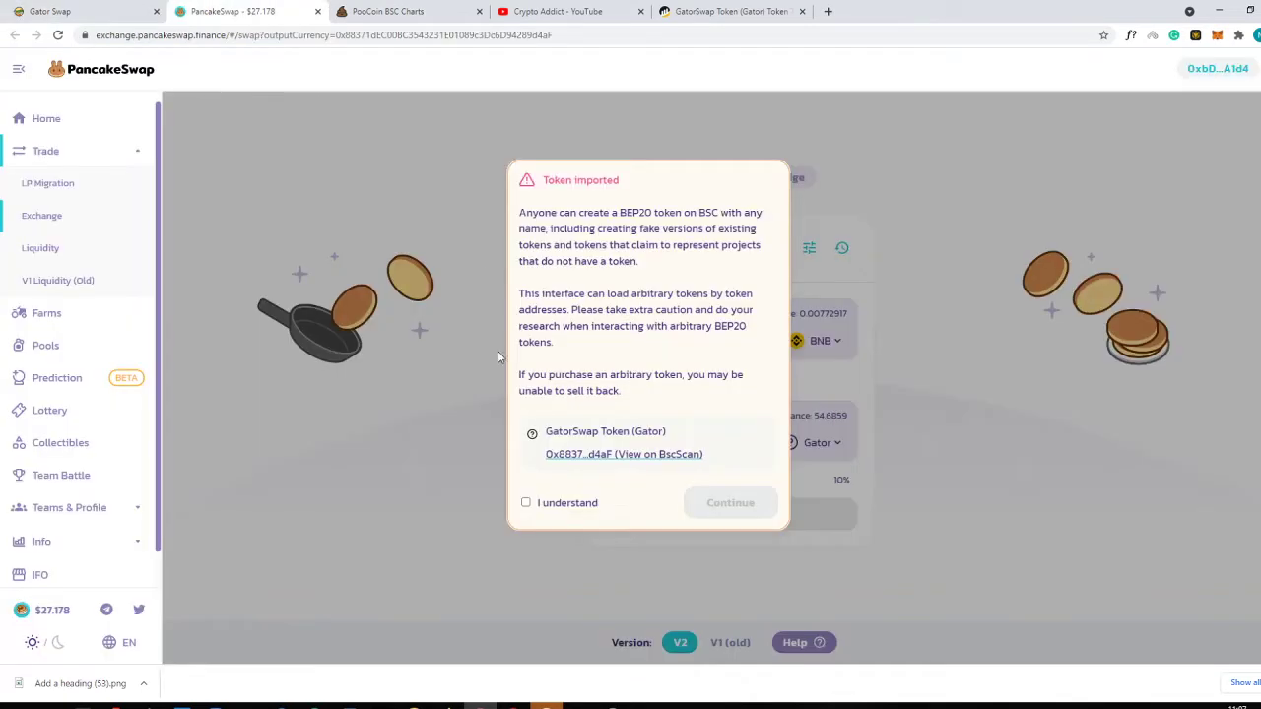
click(579, 506)
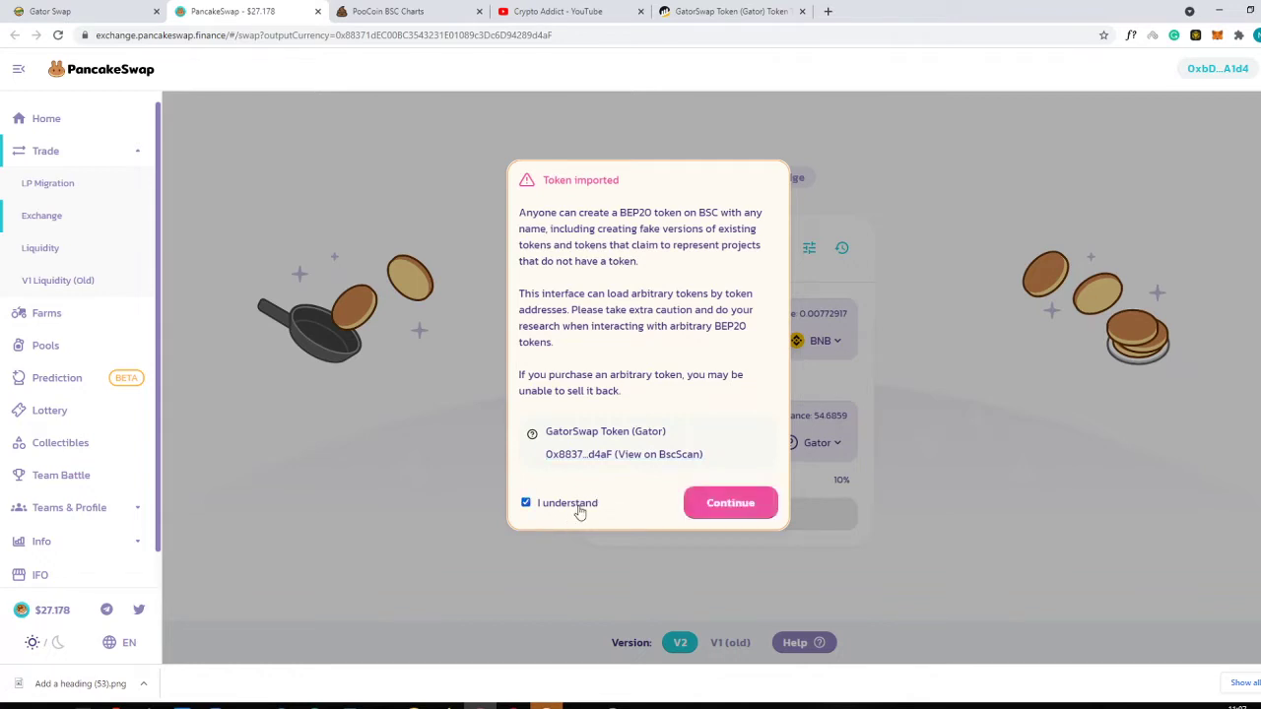
click(727, 504)
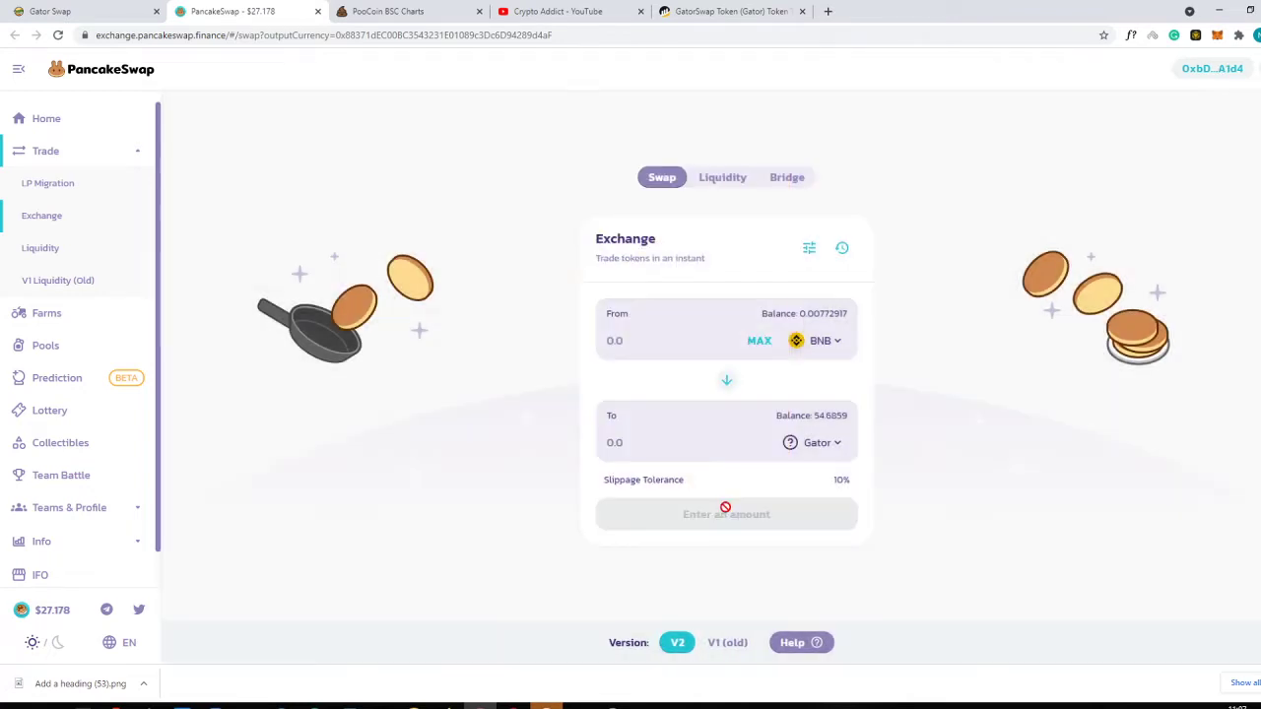
click(829, 353)
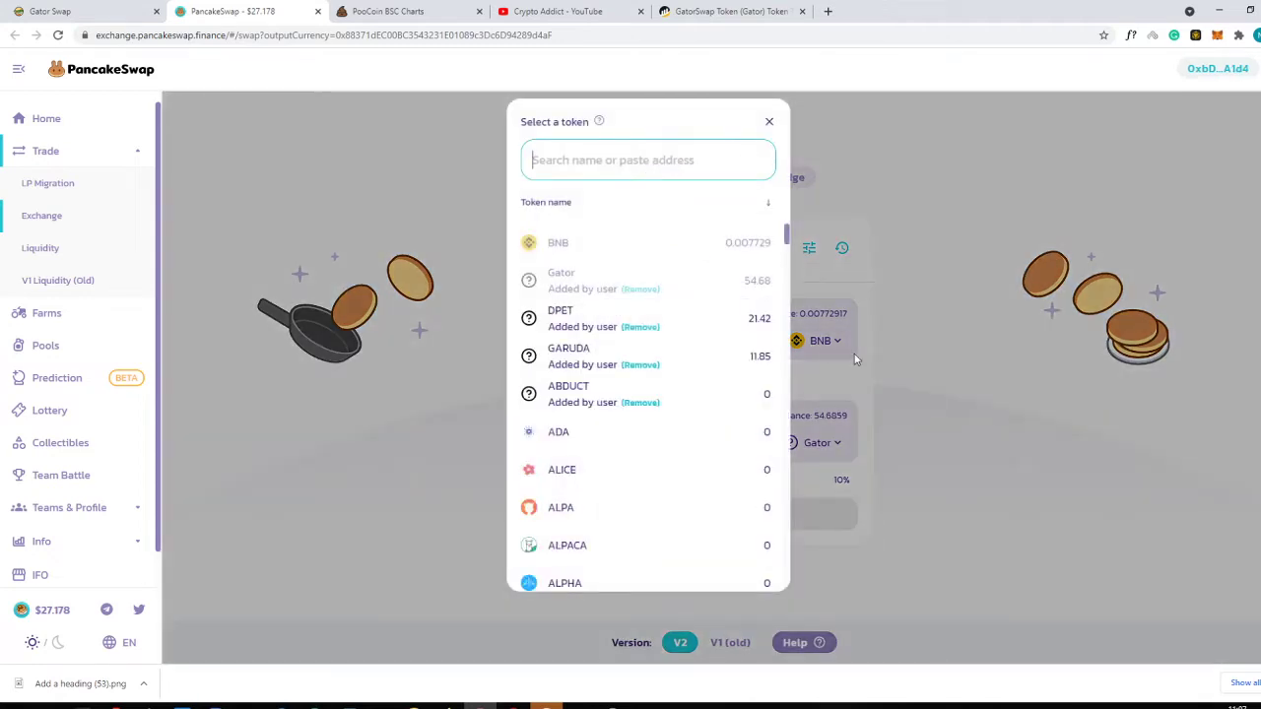
click(856, 354)
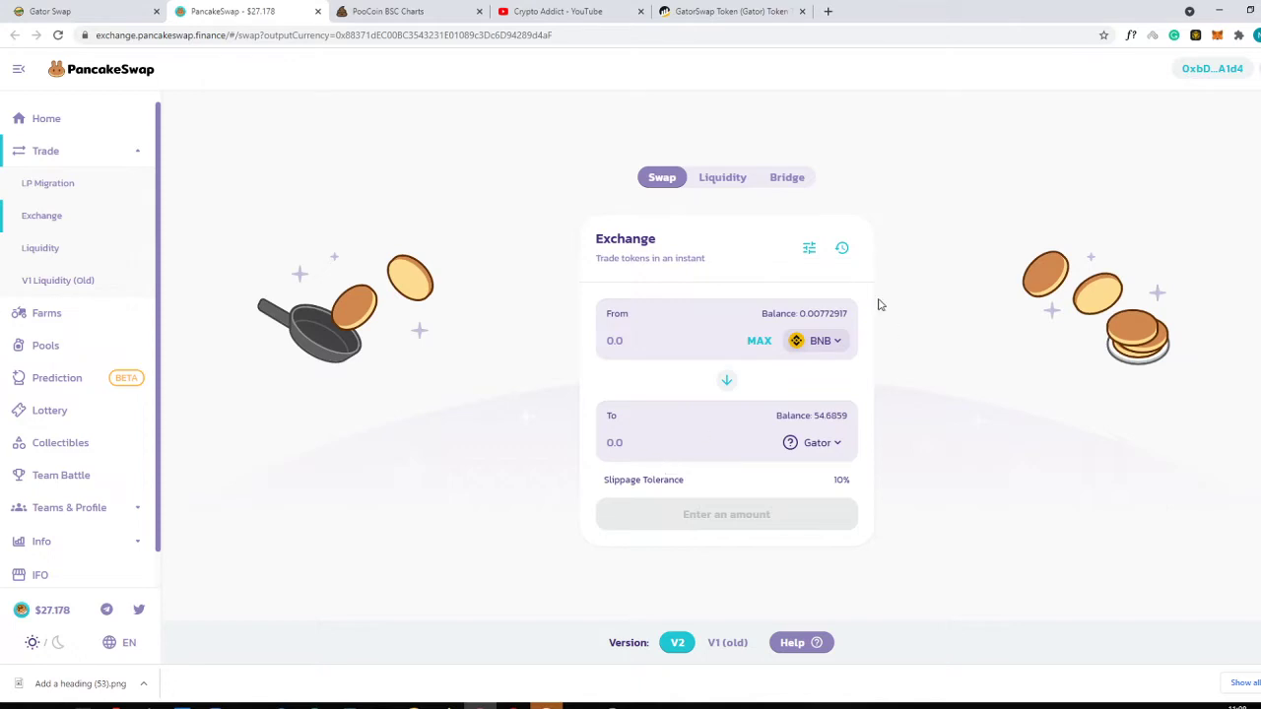
click(809, 249)
click(798, 241)
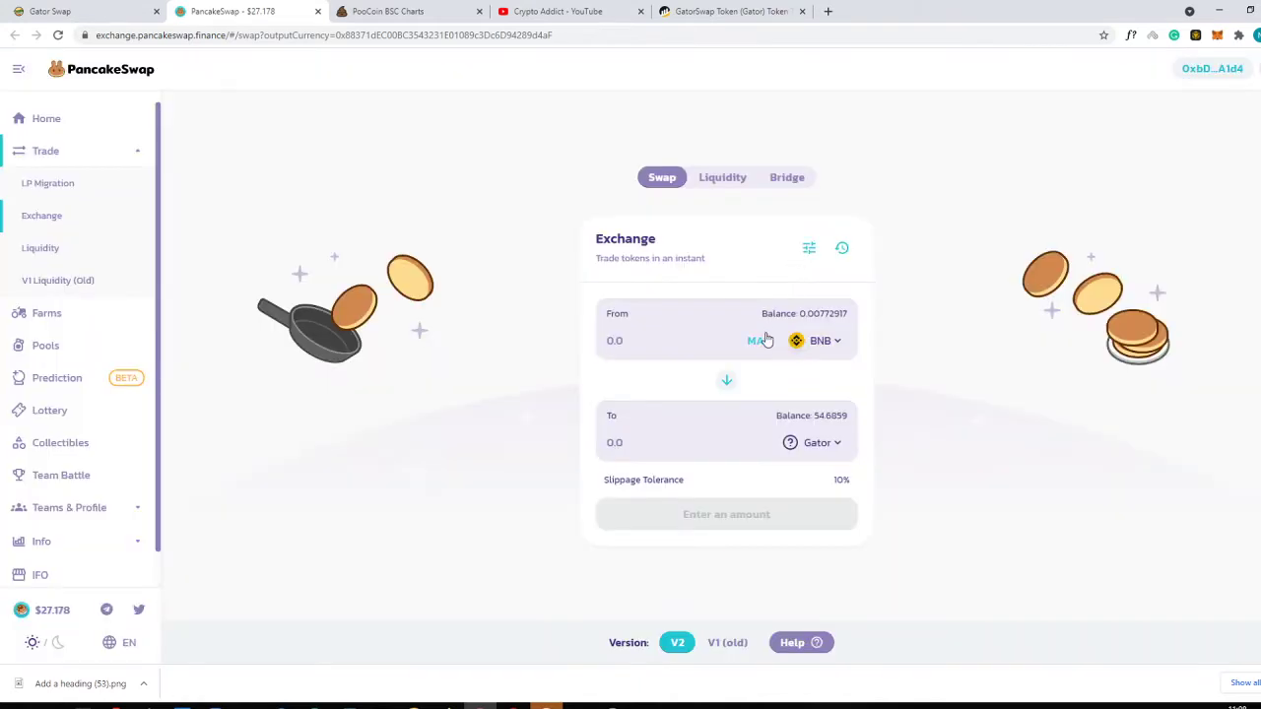
Choose DPET as the token to swap into Gator and enter the maximum available amount
click(758, 340)
click(816, 340)
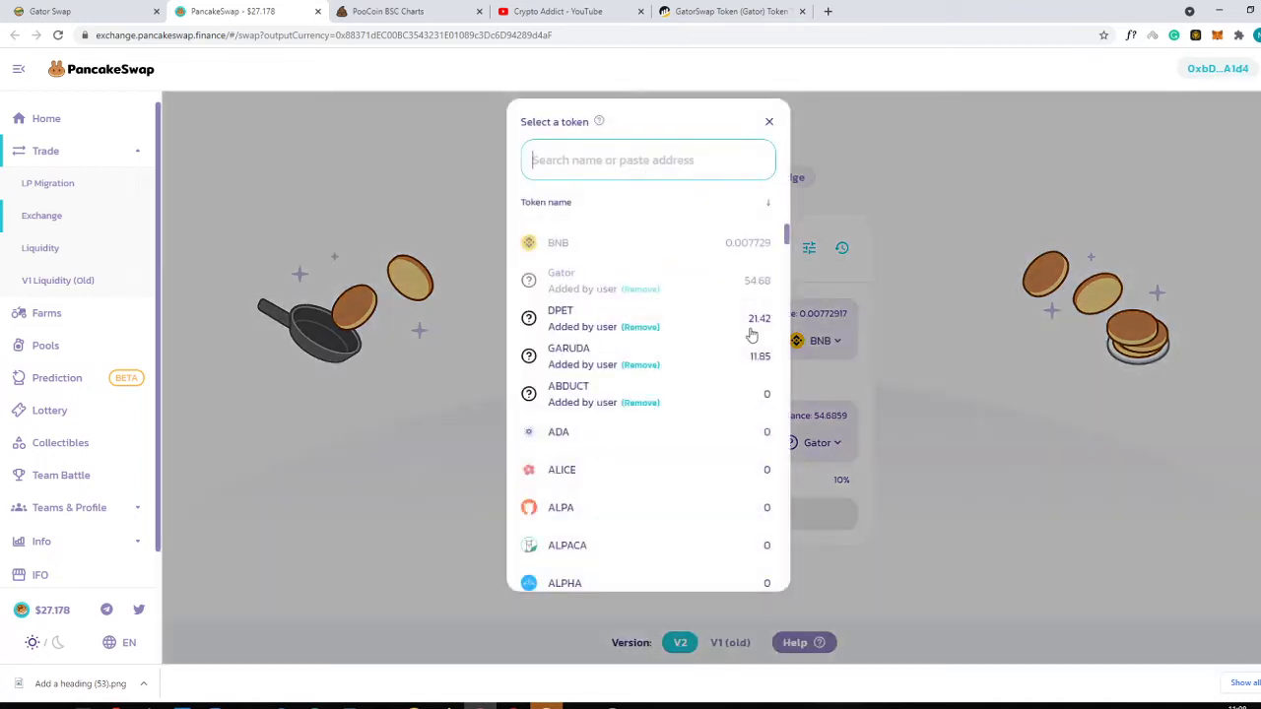
click(697, 323)
click(764, 338)
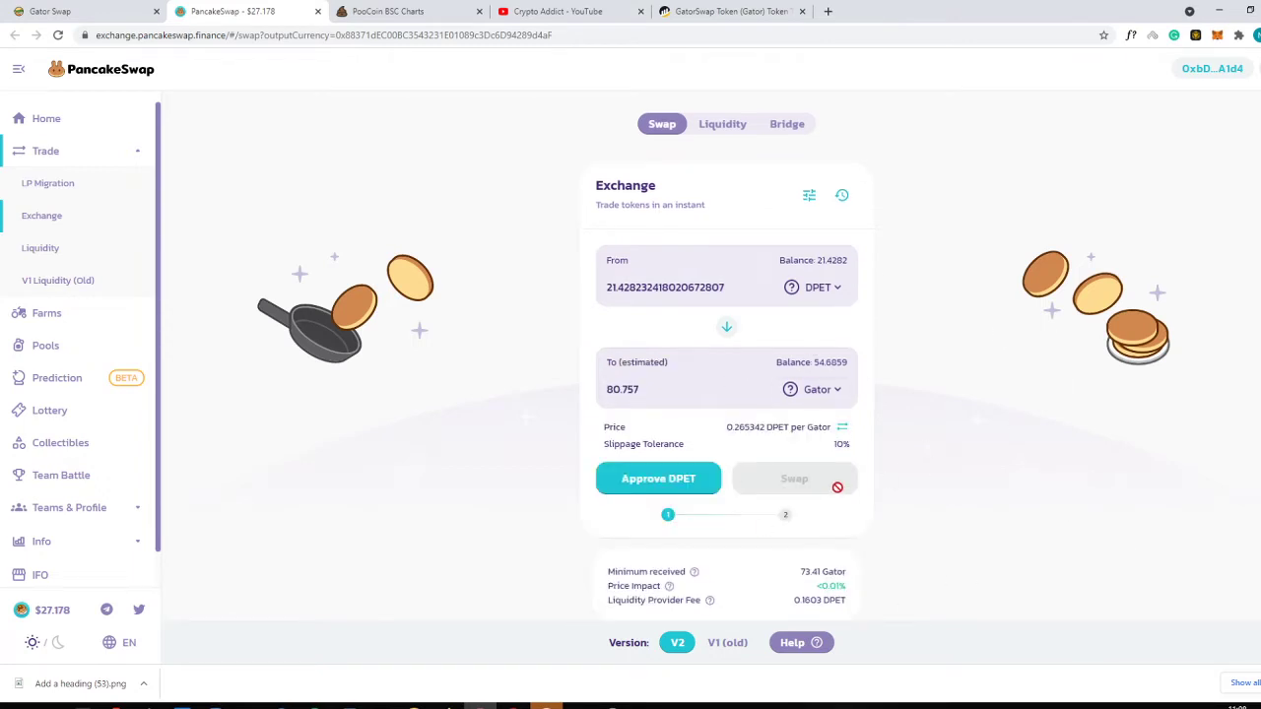
drag(643, 392, 584, 396)
Request spending approval for DPET and dismiss the MetaMask request
click(659, 480)
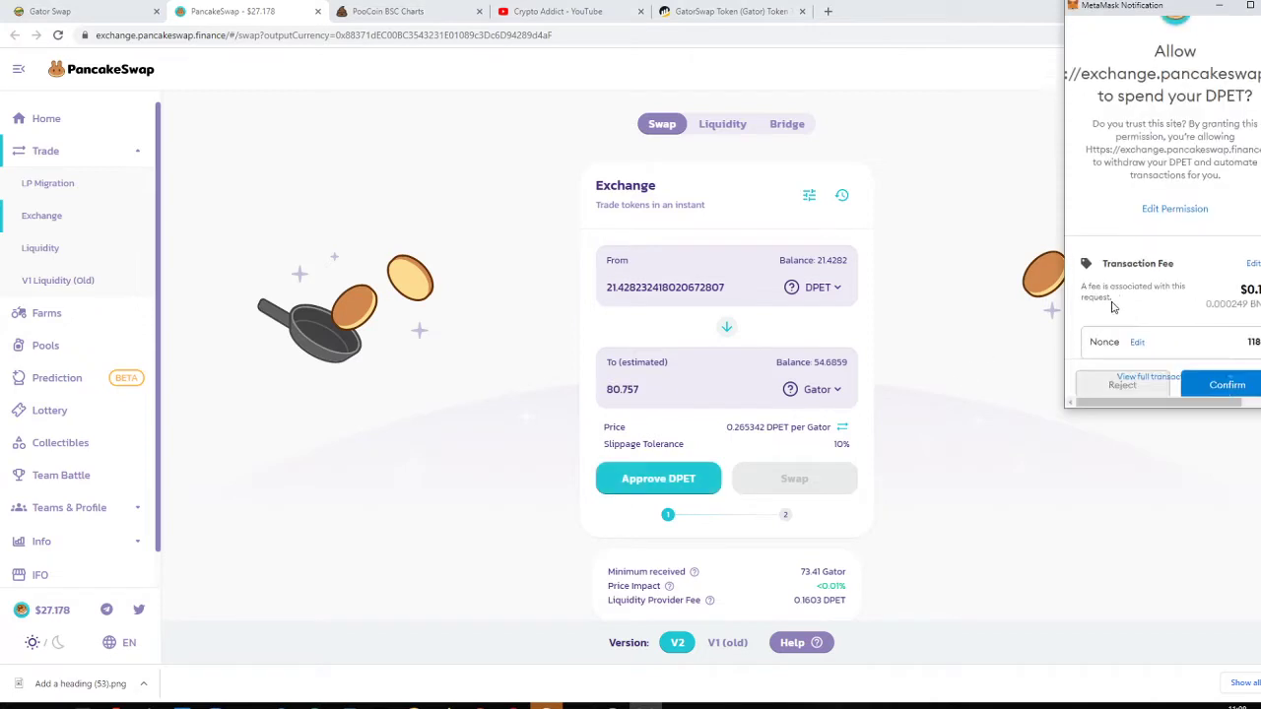
scroll(1112, 307, down, 1)
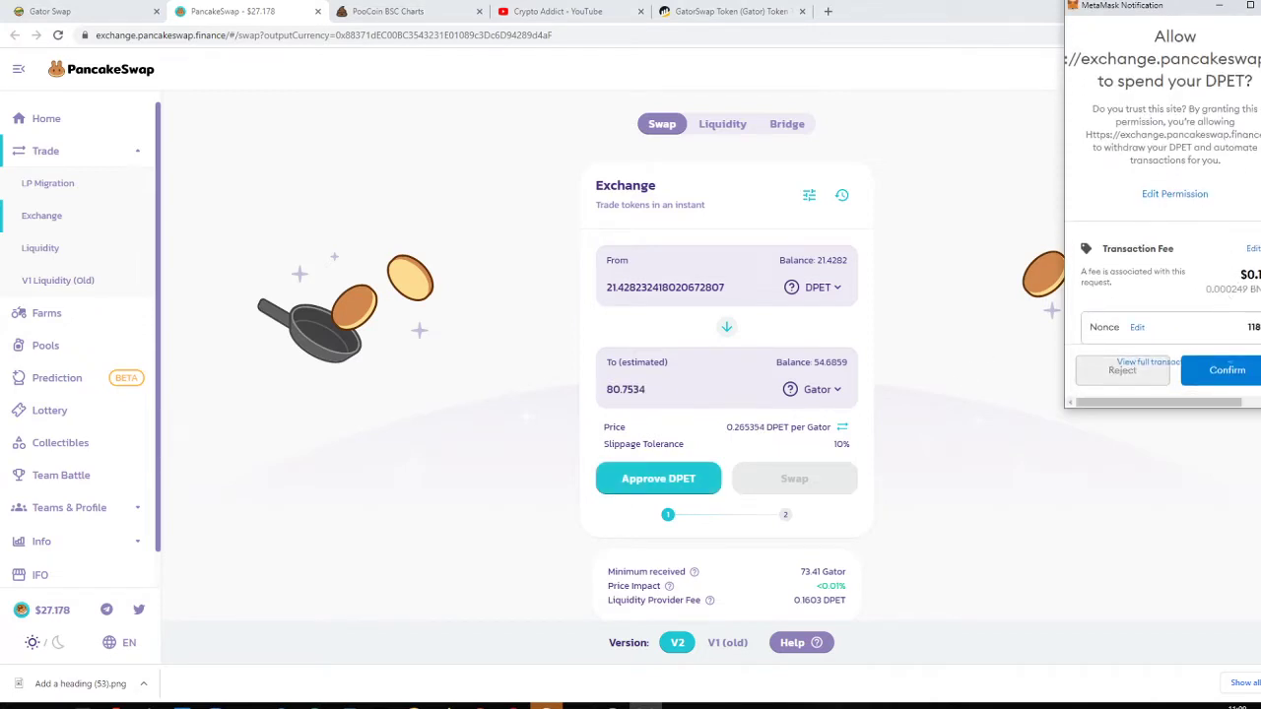
click(1227, 366)
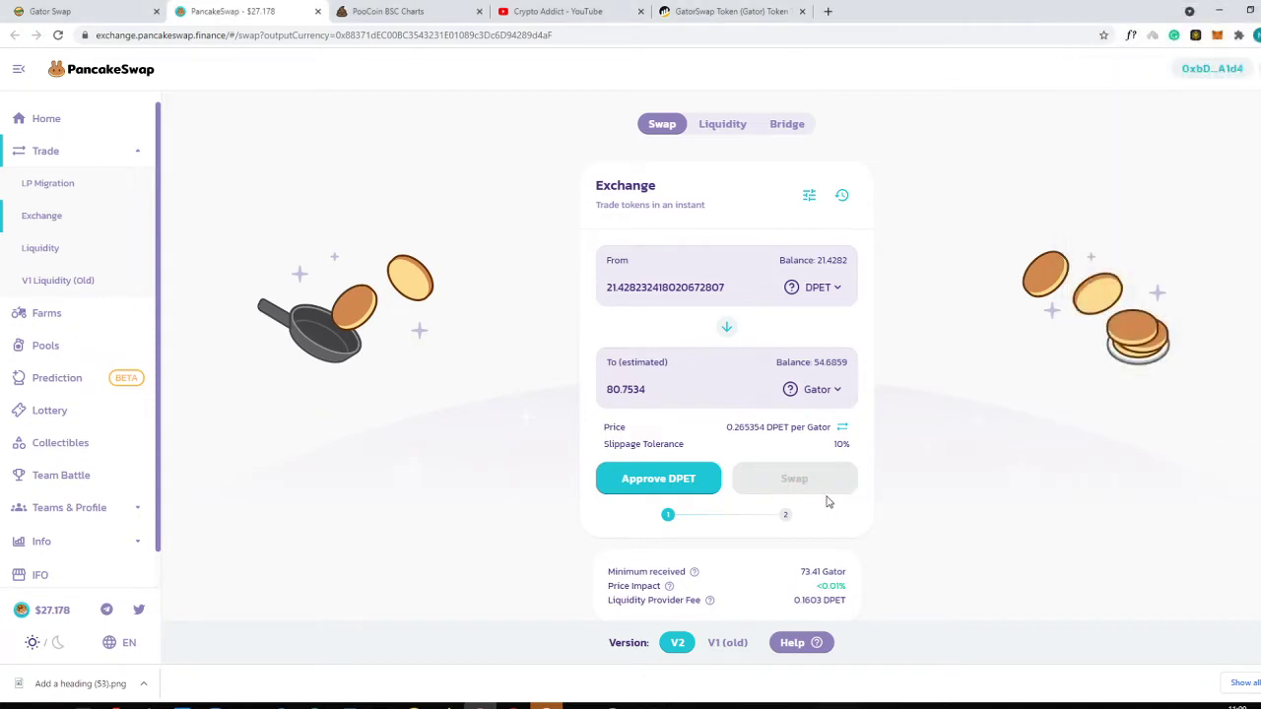
Return to Gator Swap and open the Trade section's Liquidity link in a new tab, showing the Gator and BUSD liquidity form
click(94, 10)
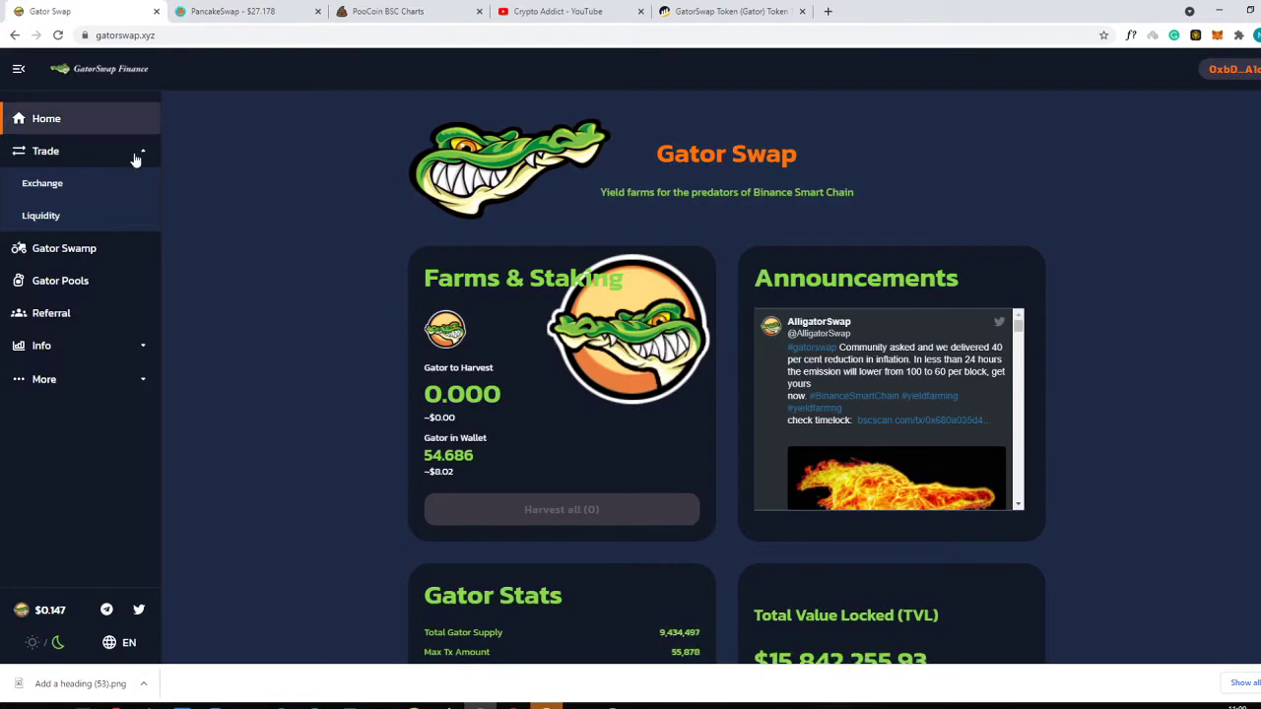
right_click(89, 218)
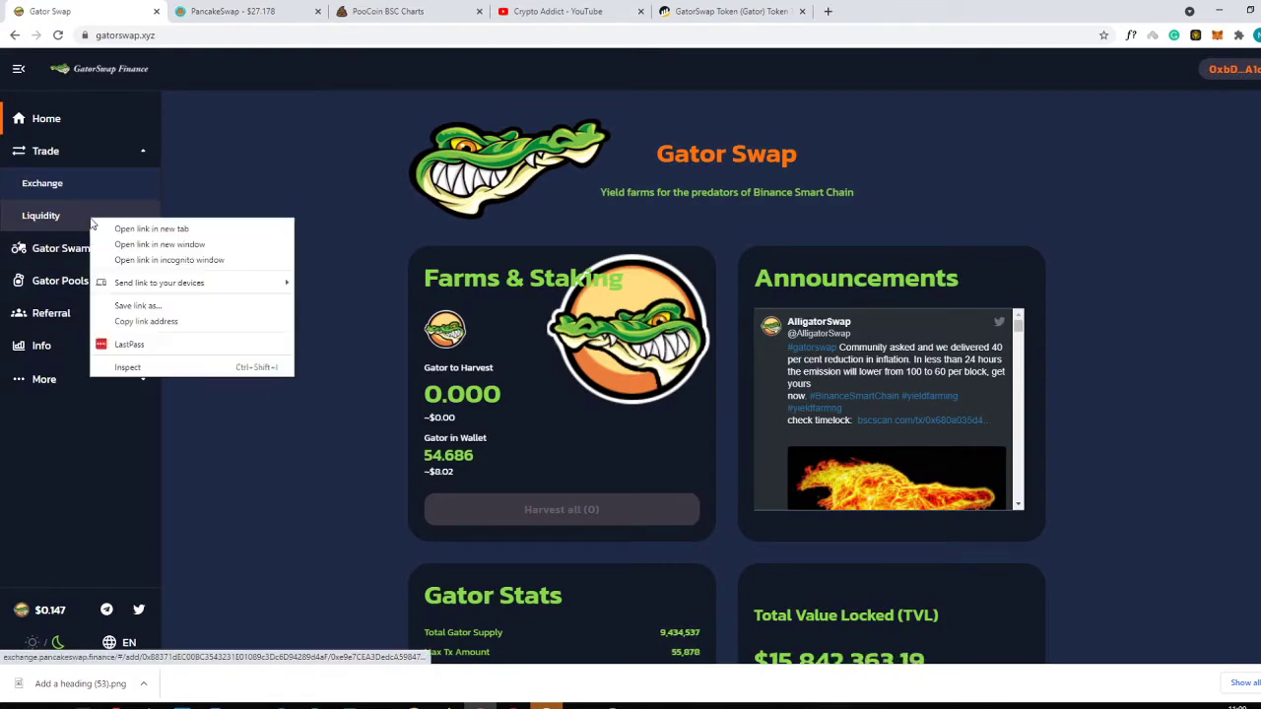
click(148, 229)
click(261, 8)
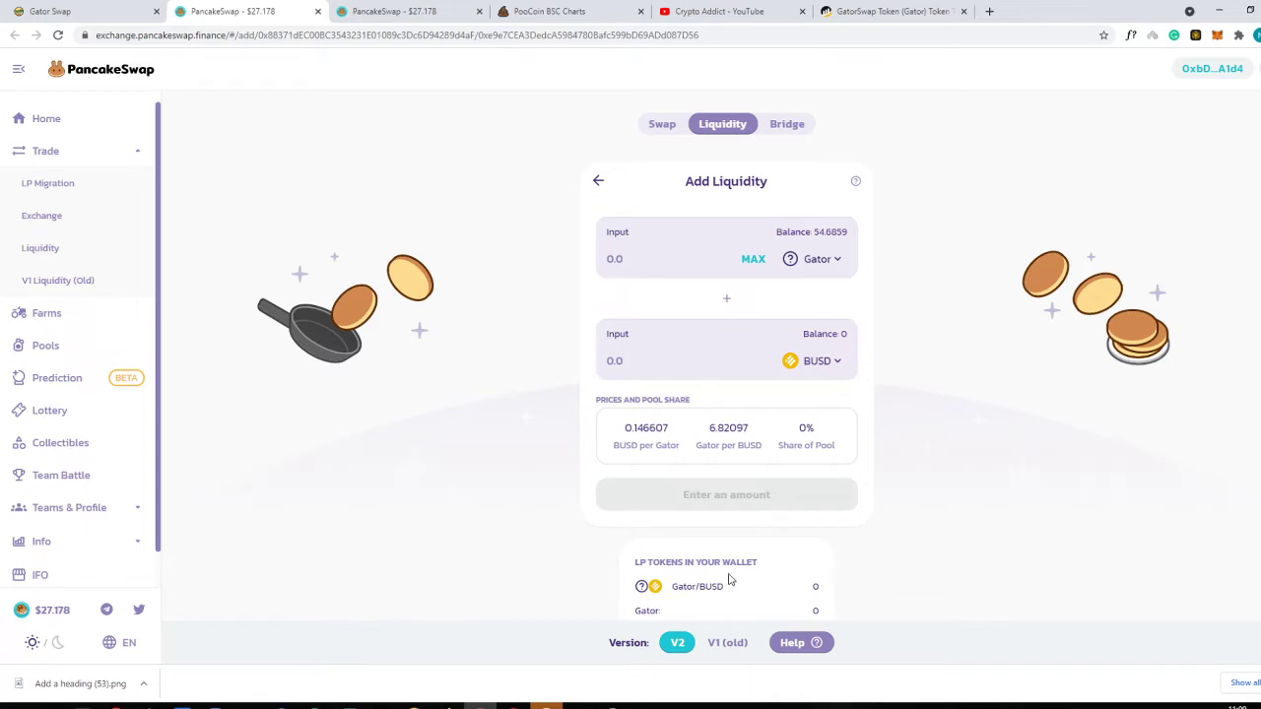
drag(744, 589, 678, 589)
From the Gator Swap home page, open the Gator Swamp farms page in a new tab and switch to it
click(49, 10)
right_click(30, 260)
click(85, 270)
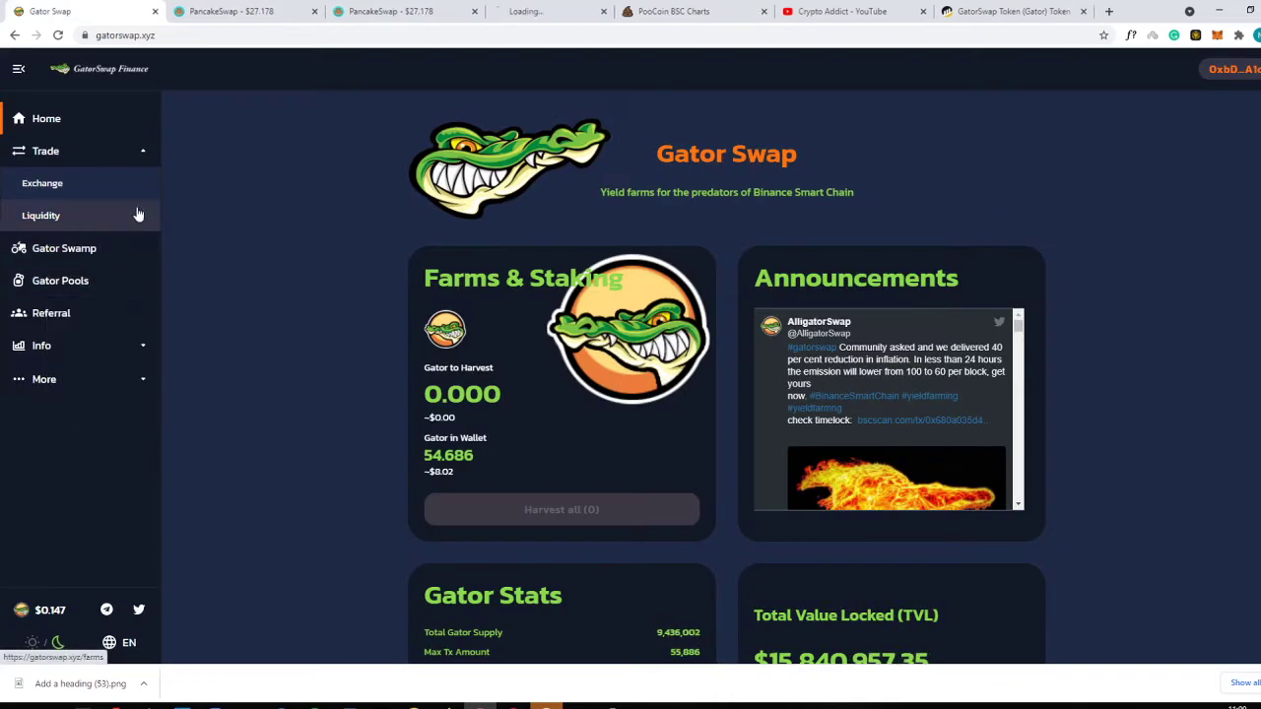
drag(532, 11, 285, 11)
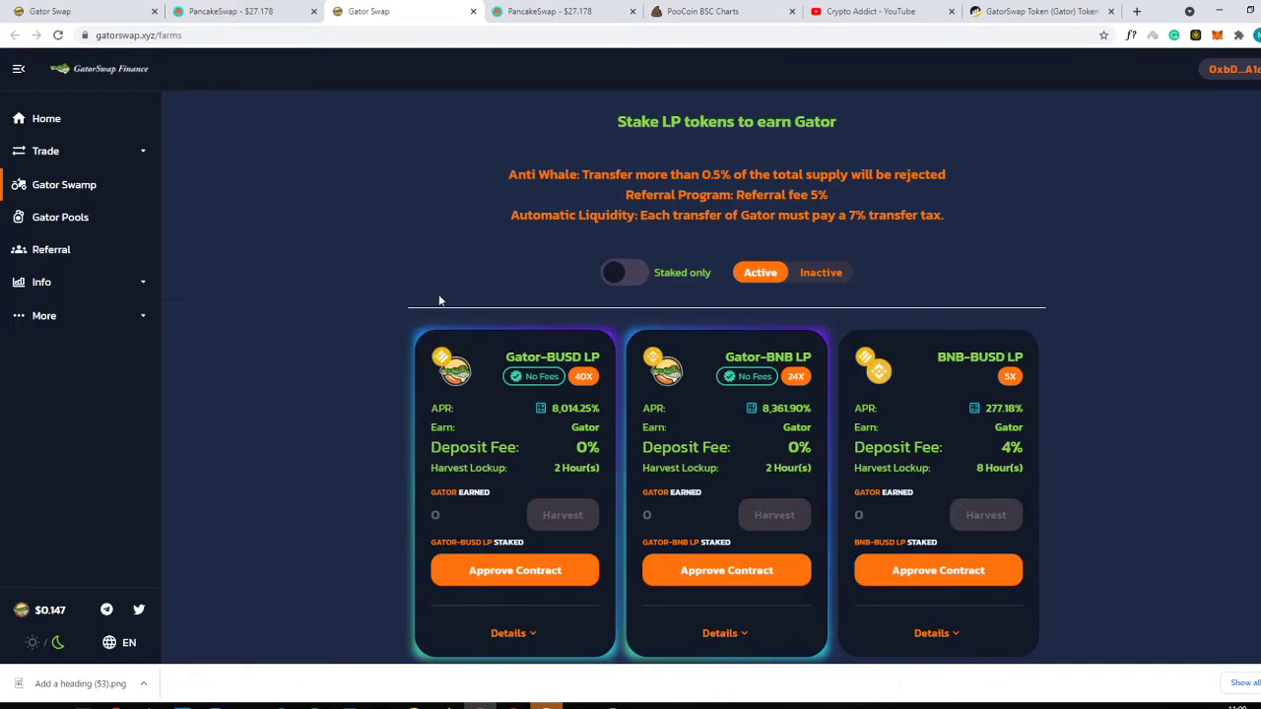
Examine the Gator Swamp farm cards for their APR, multiplier, deposit fee and harvest lockup, including the CAKE-BNB LP farm
scroll(409, 339, down, 2)
scroll(409, 338, up, 2)
scroll(408, 339, down, 1)
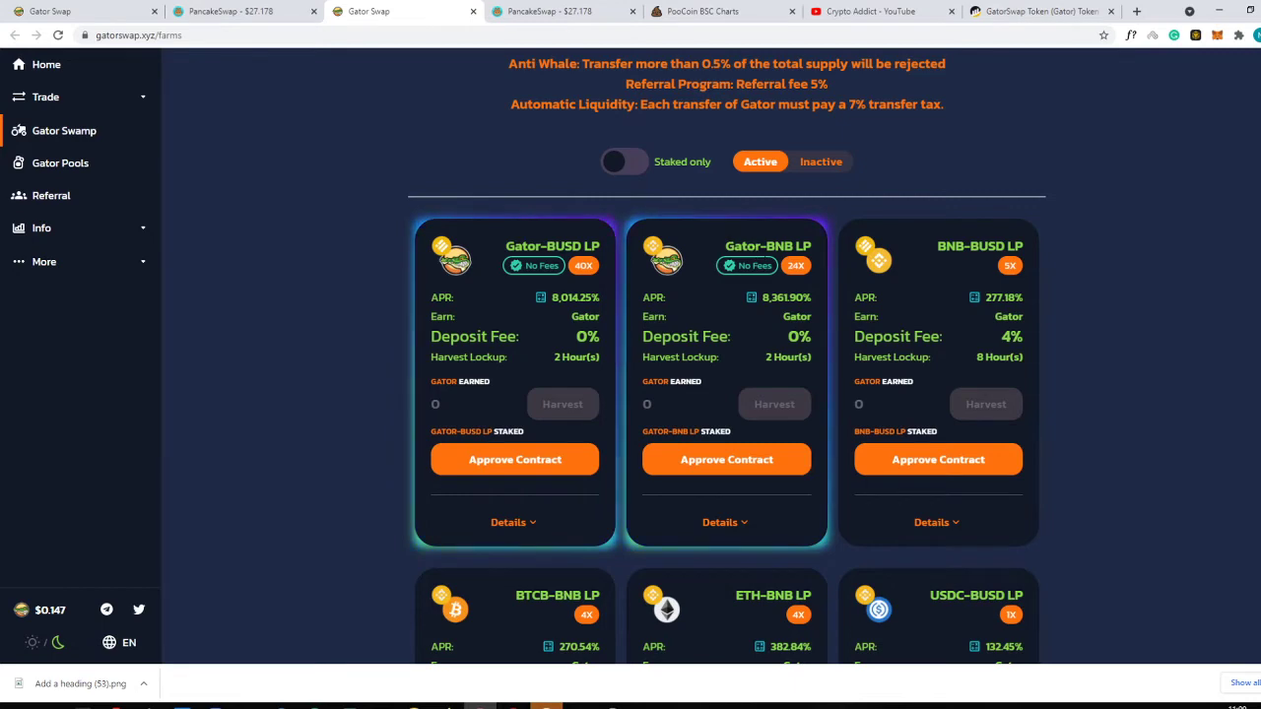
scroll(1023, 483, down, 2)
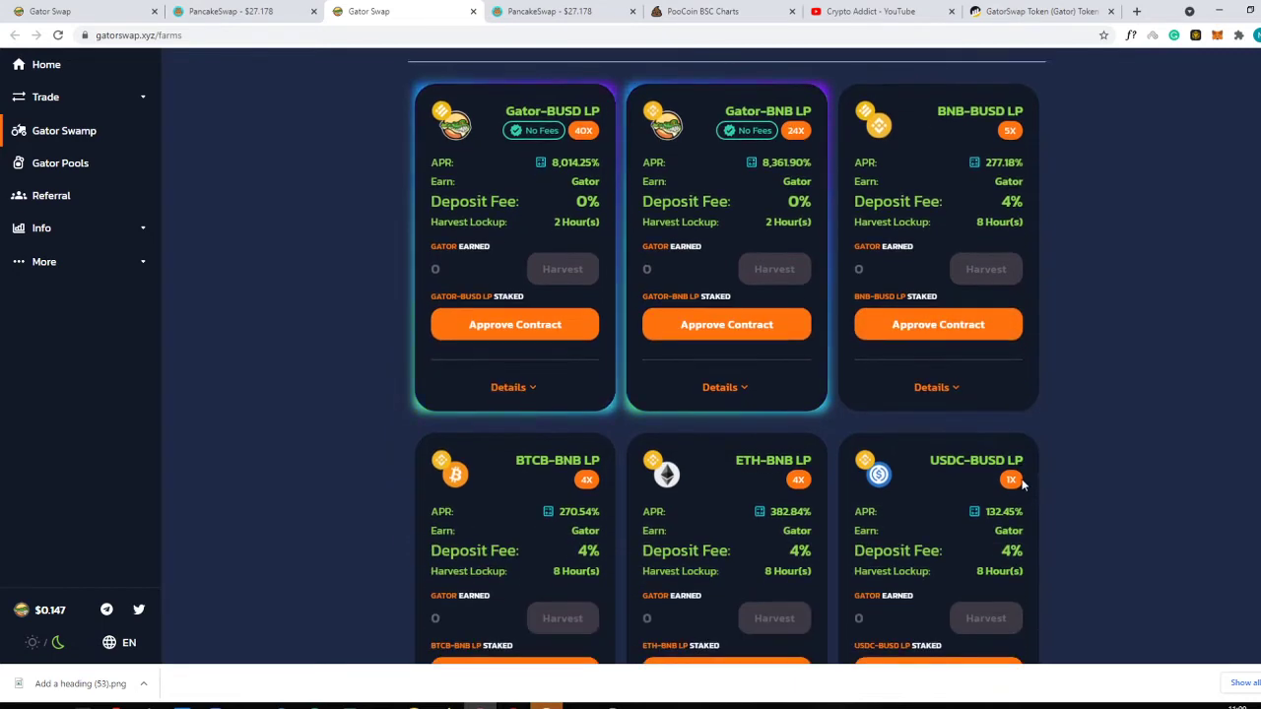
scroll(1020, 482, down, 4)
scroll(1016, 481, down, 4)
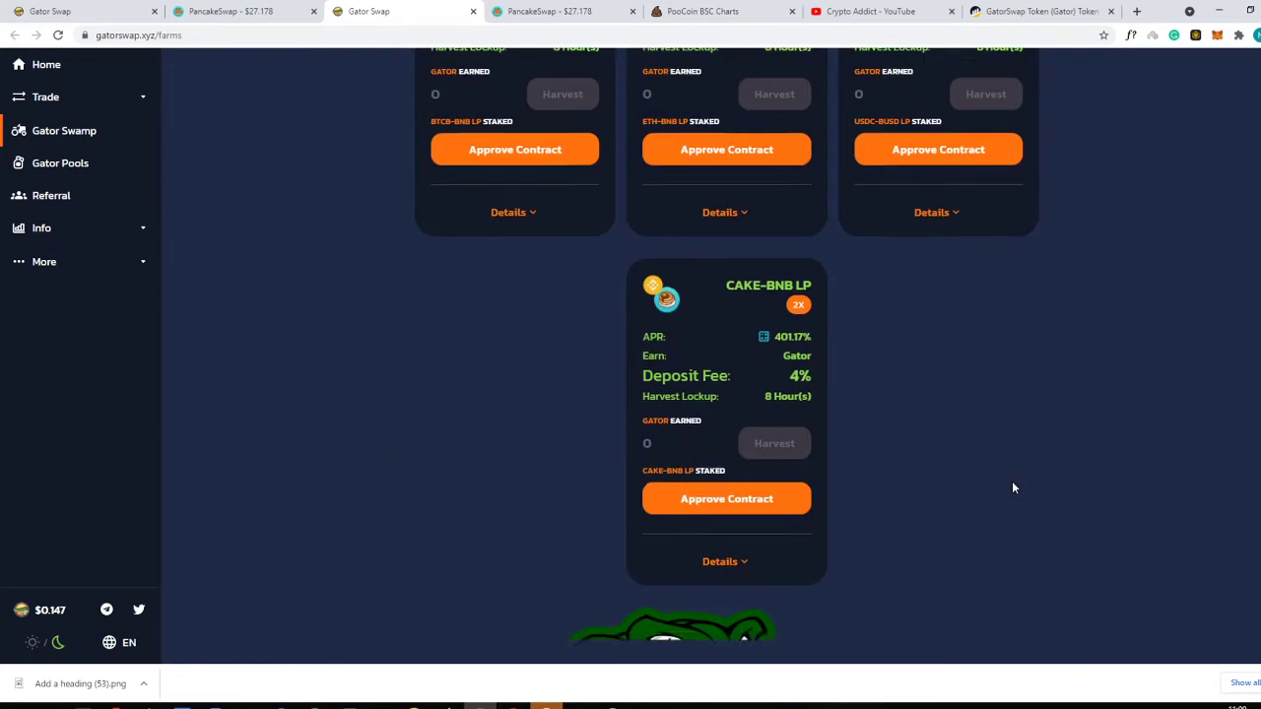
scroll(944, 451, up, 2)
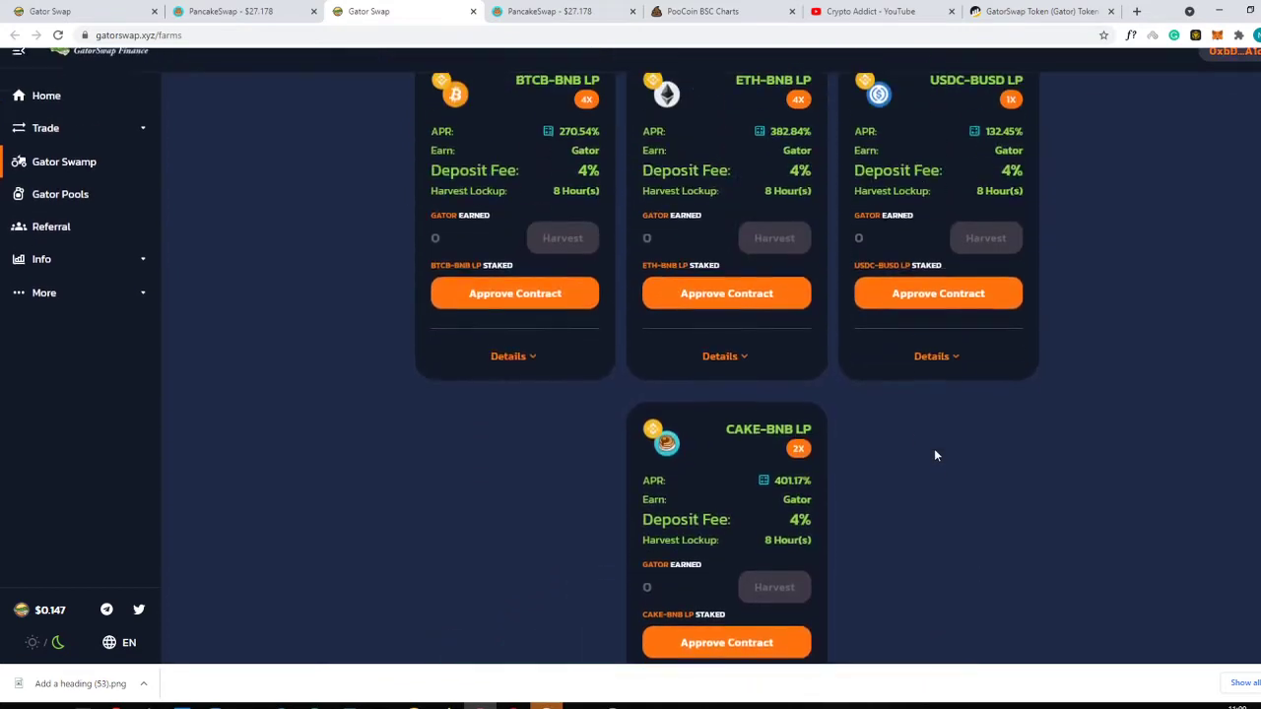
scroll(934, 450, down, 2)
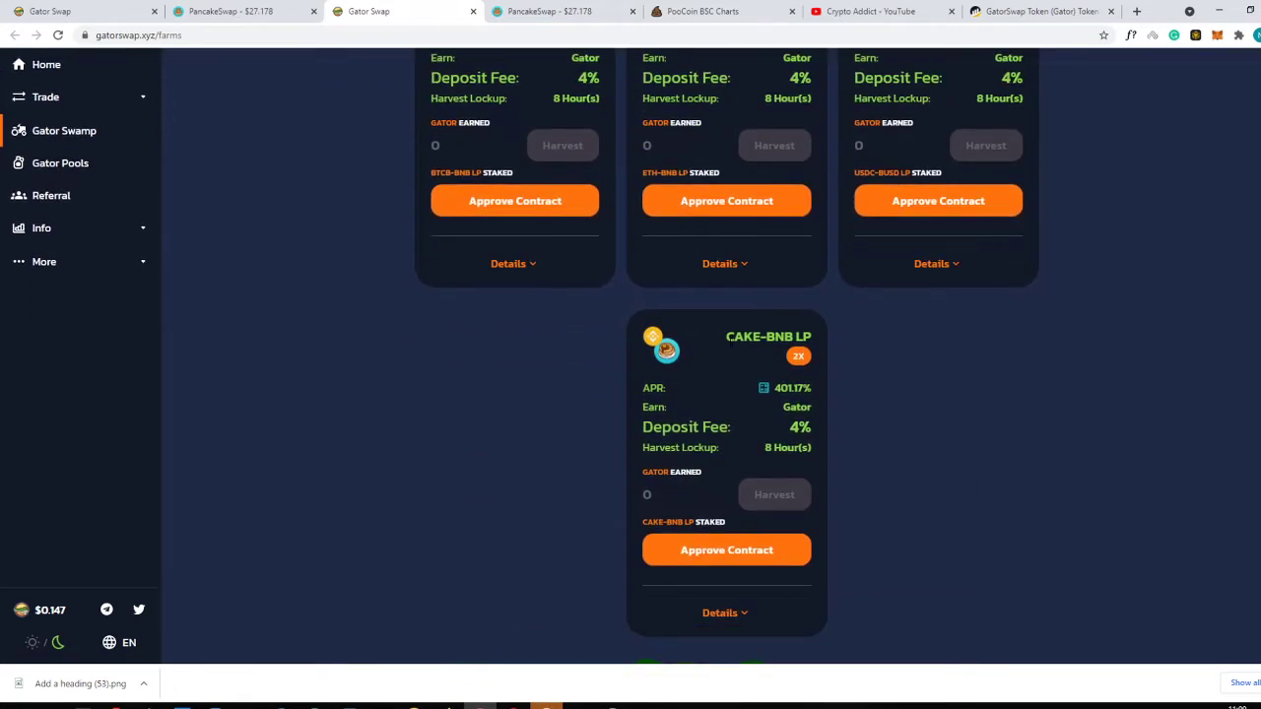
drag(724, 337, 798, 356)
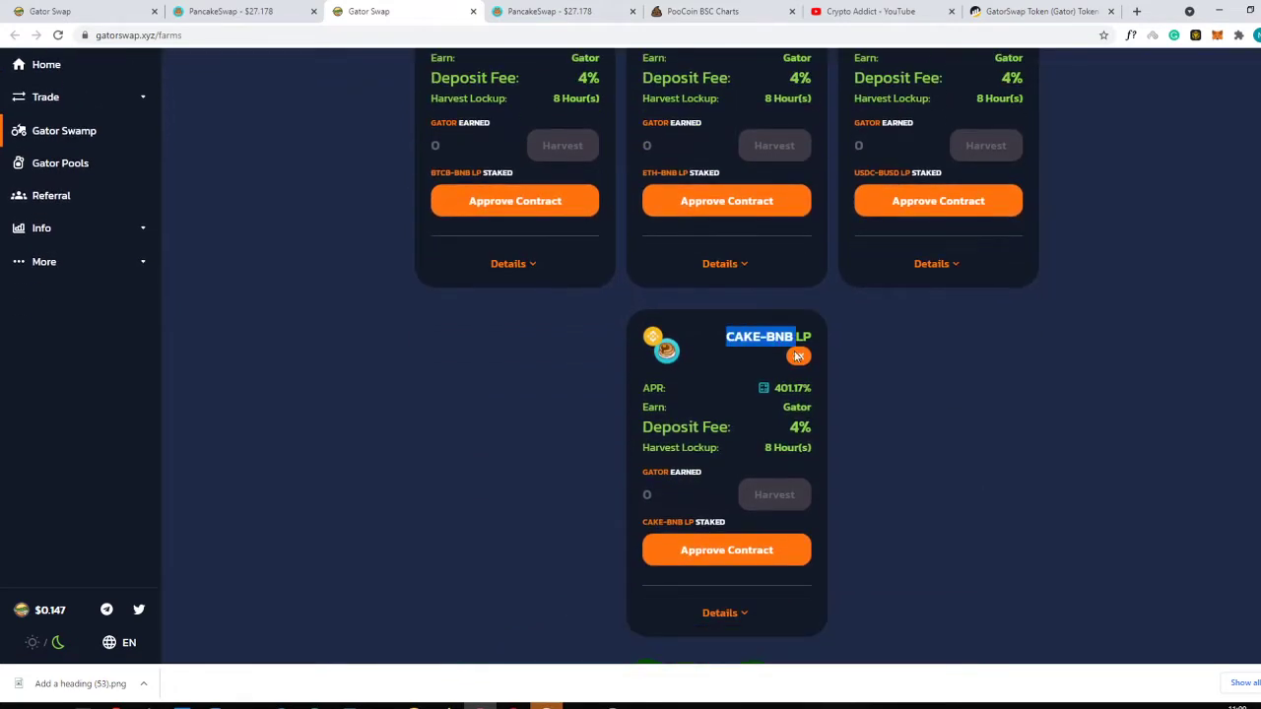
click(761, 389)
click(855, 396)
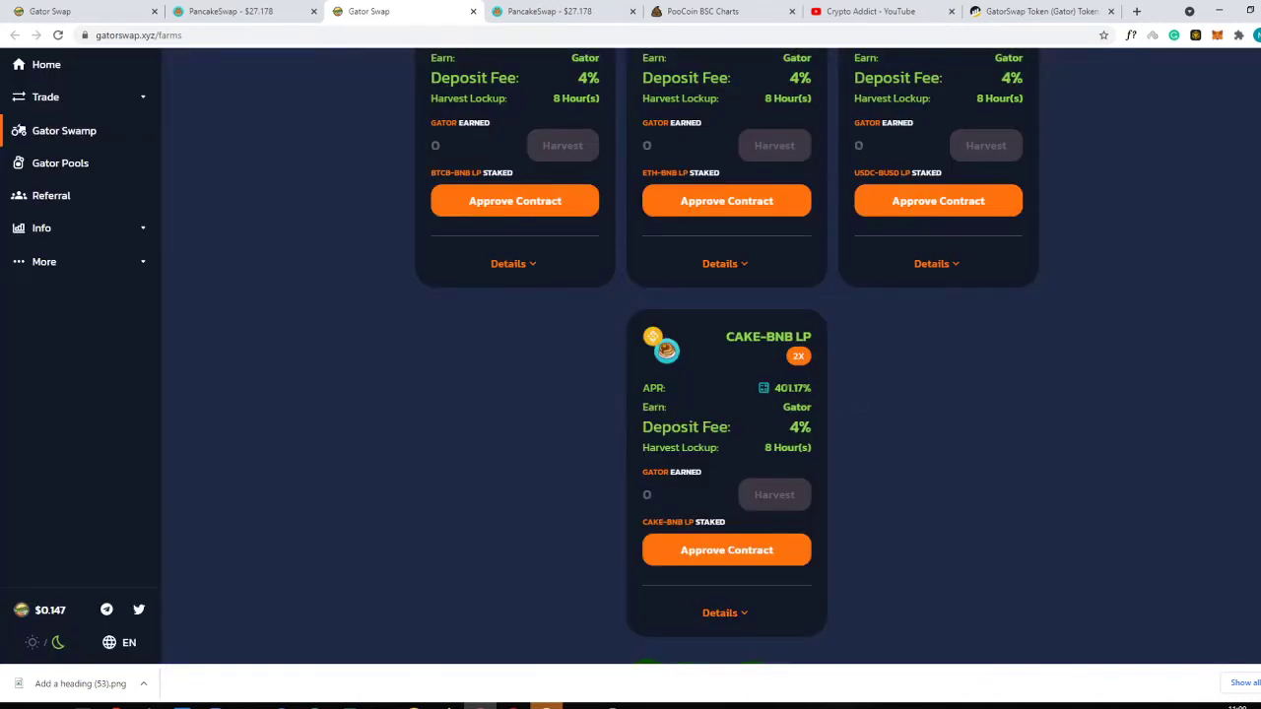
scroll(421, 365, up, 3)
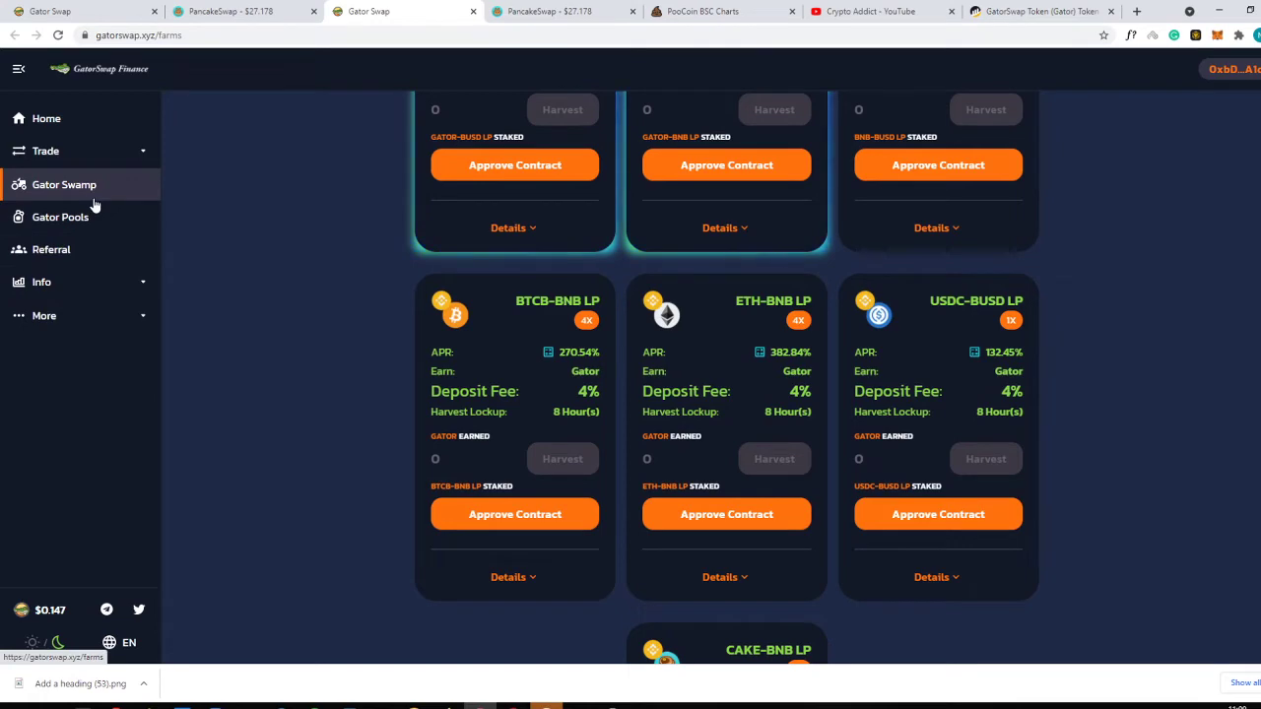
scroll(681, 500, up, 4)
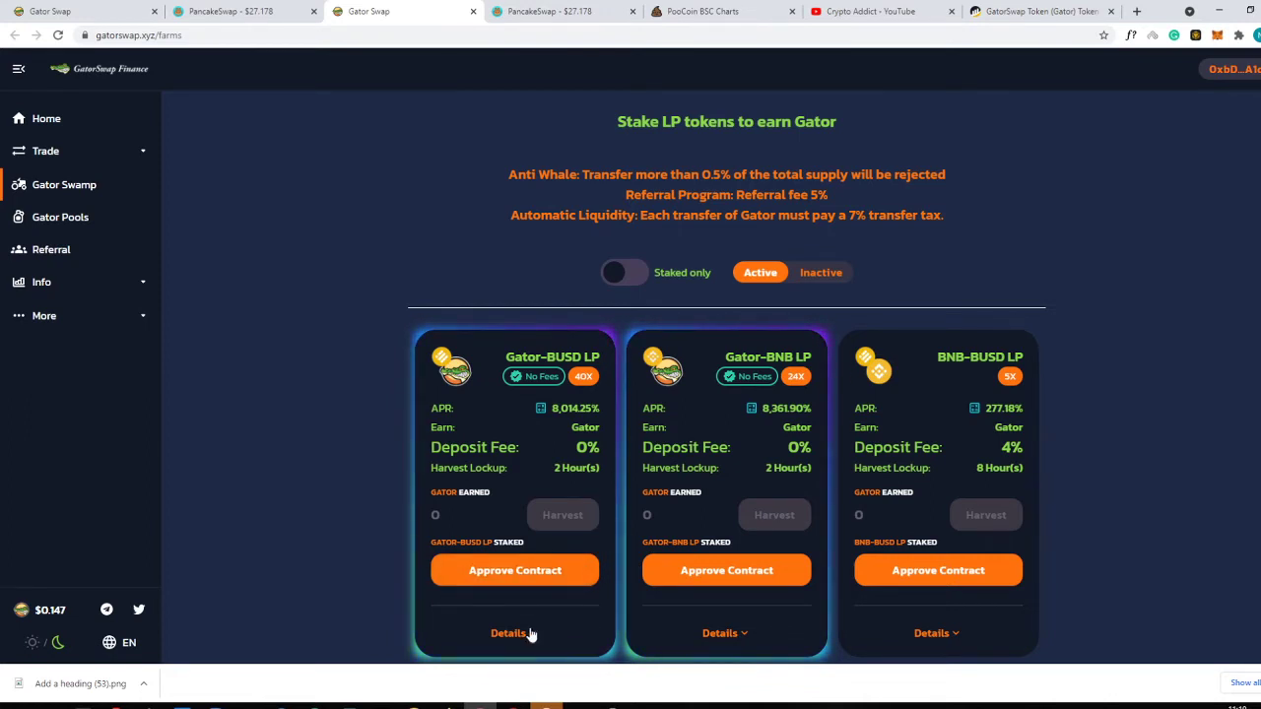
Expand the Gator-BUSD LP farm's details, request its contract approval and reject the MetaMask request
scroll(482, 571, down, 2)
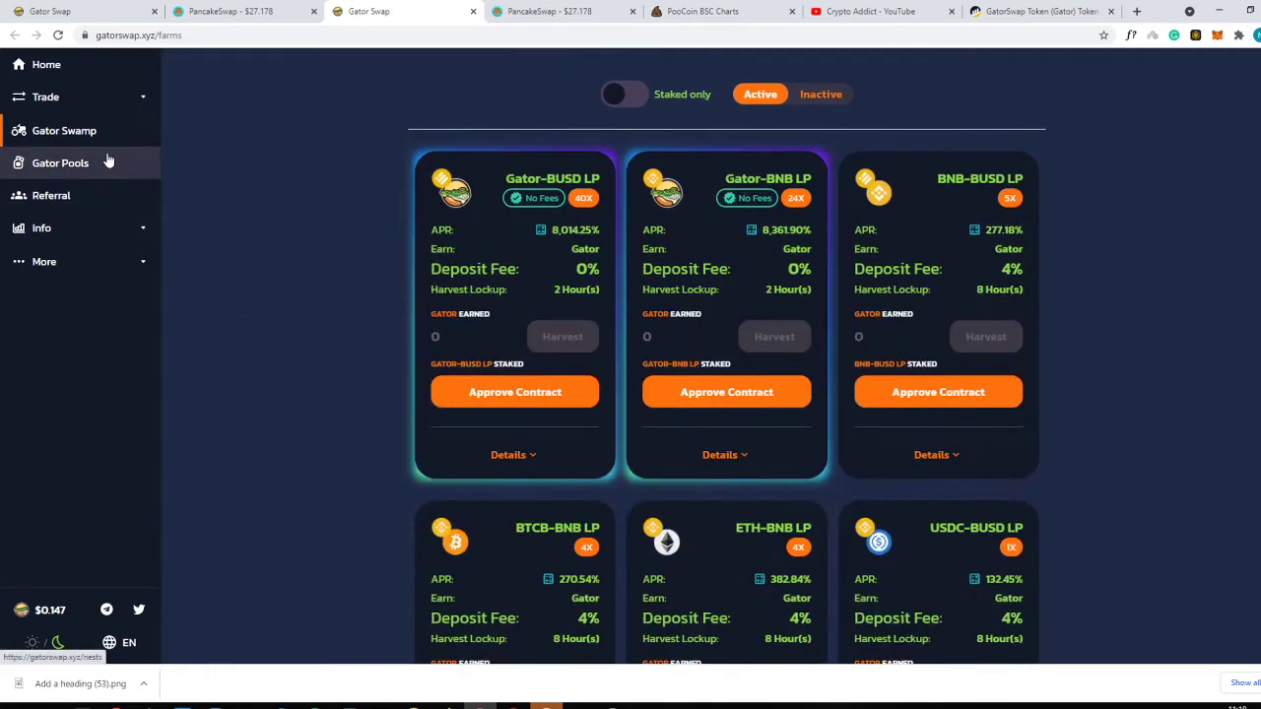
click(510, 455)
click(521, 392)
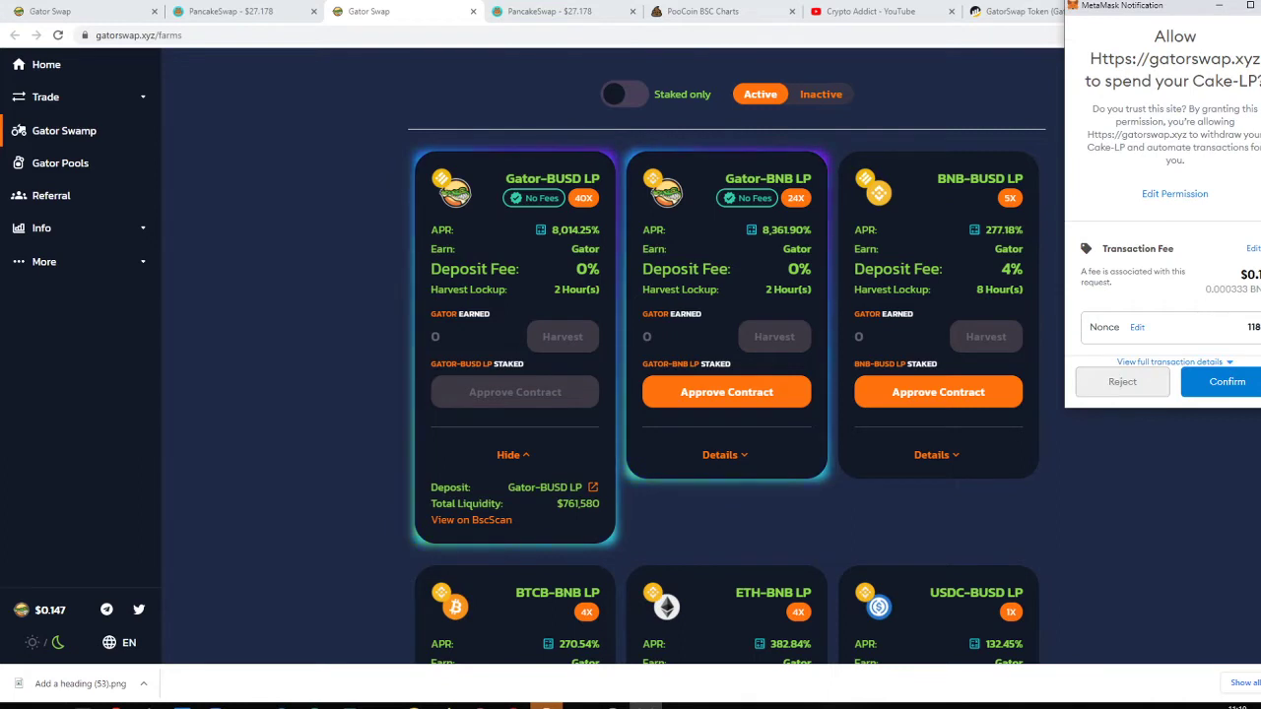
click(1122, 381)
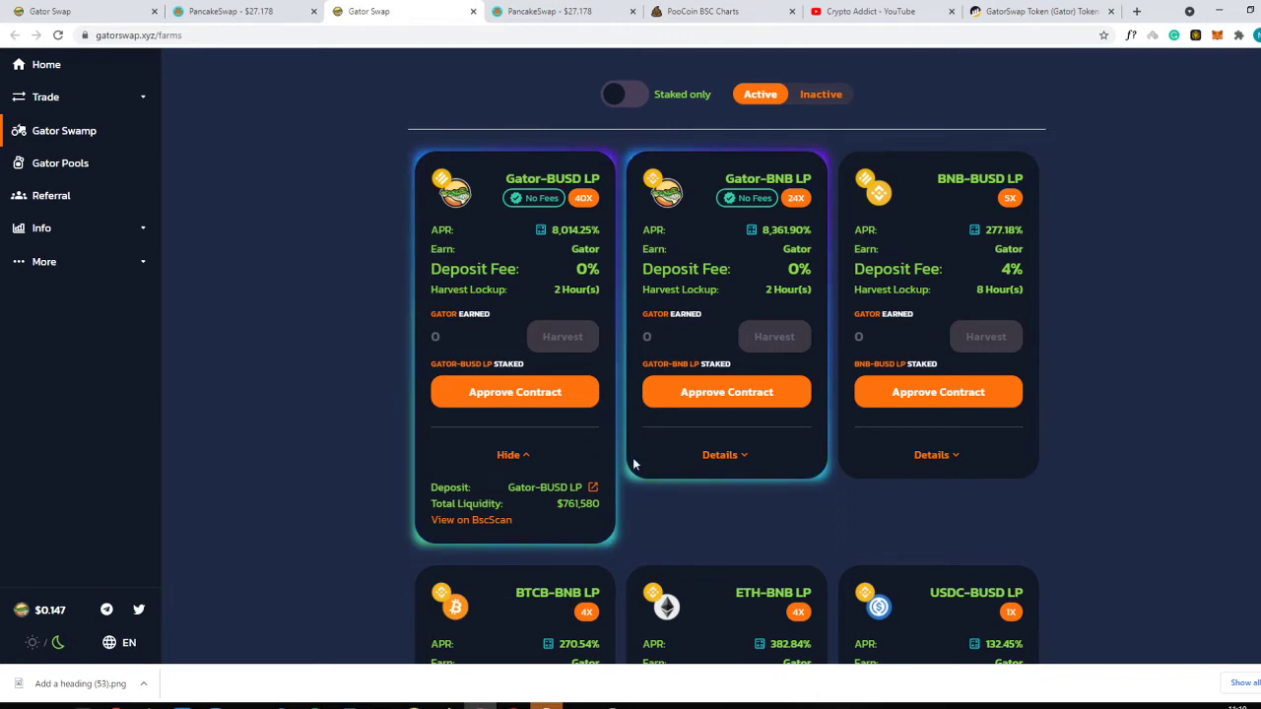
Open the Gator Pools page and examine the Gator, BUSD and WBNB pool cards for APR, deposit fee and harvest lockup
scroll(237, 251, up, 2)
click(96, 217)
scroll(690, 522, down, 1)
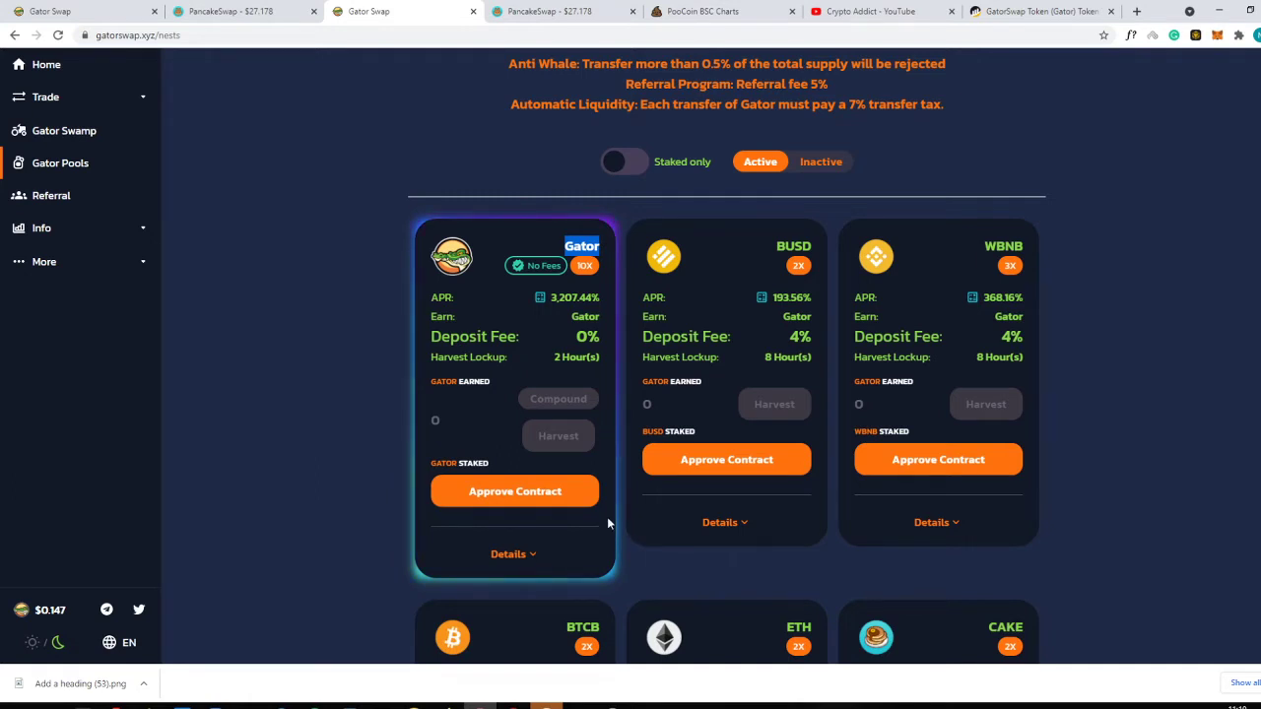
scroll(621, 517, down, 1)
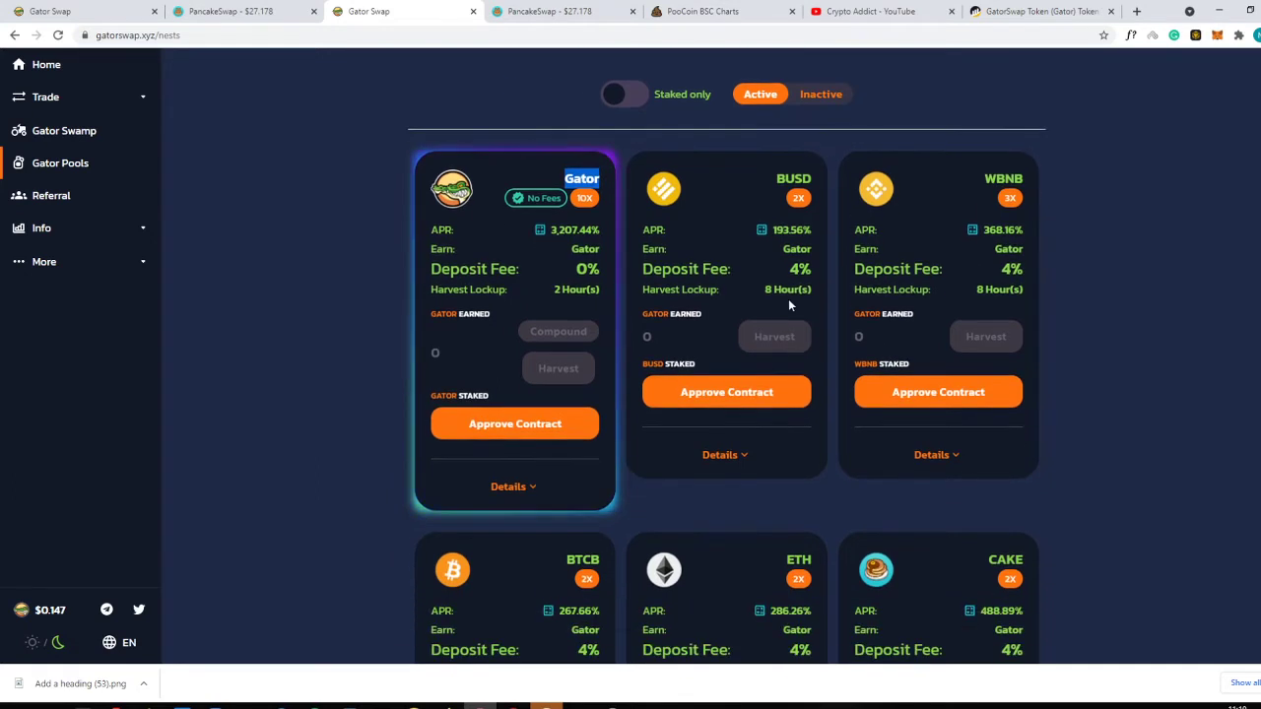
drag(770, 289, 802, 379)
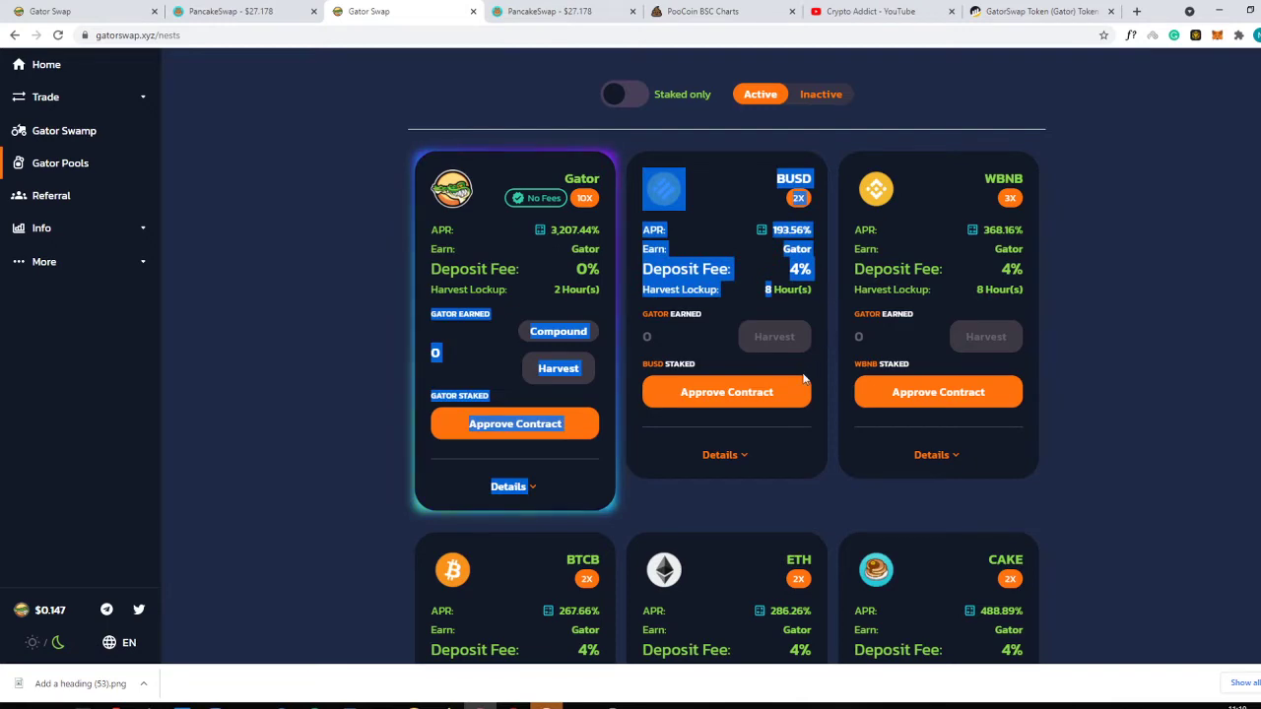
click(845, 523)
scroll(852, 477, up, 3)
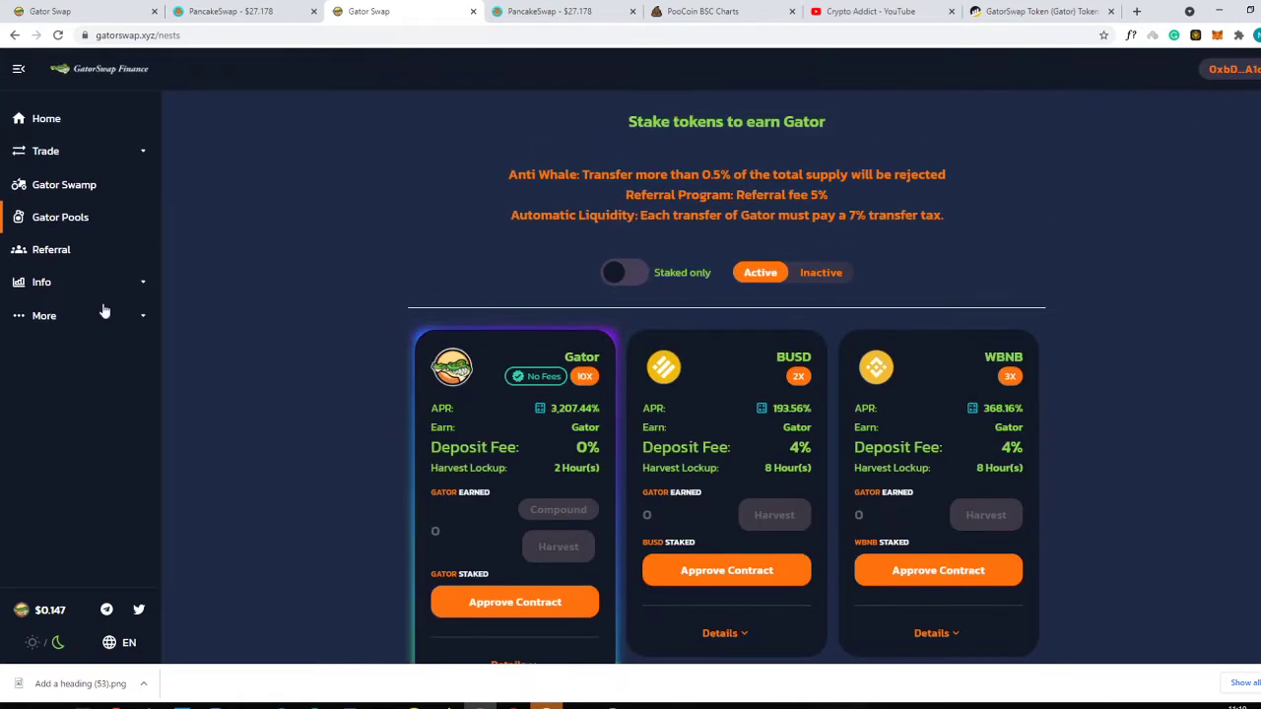
scroll(256, 390, down, 5)
scroll(263, 388, up, 4)
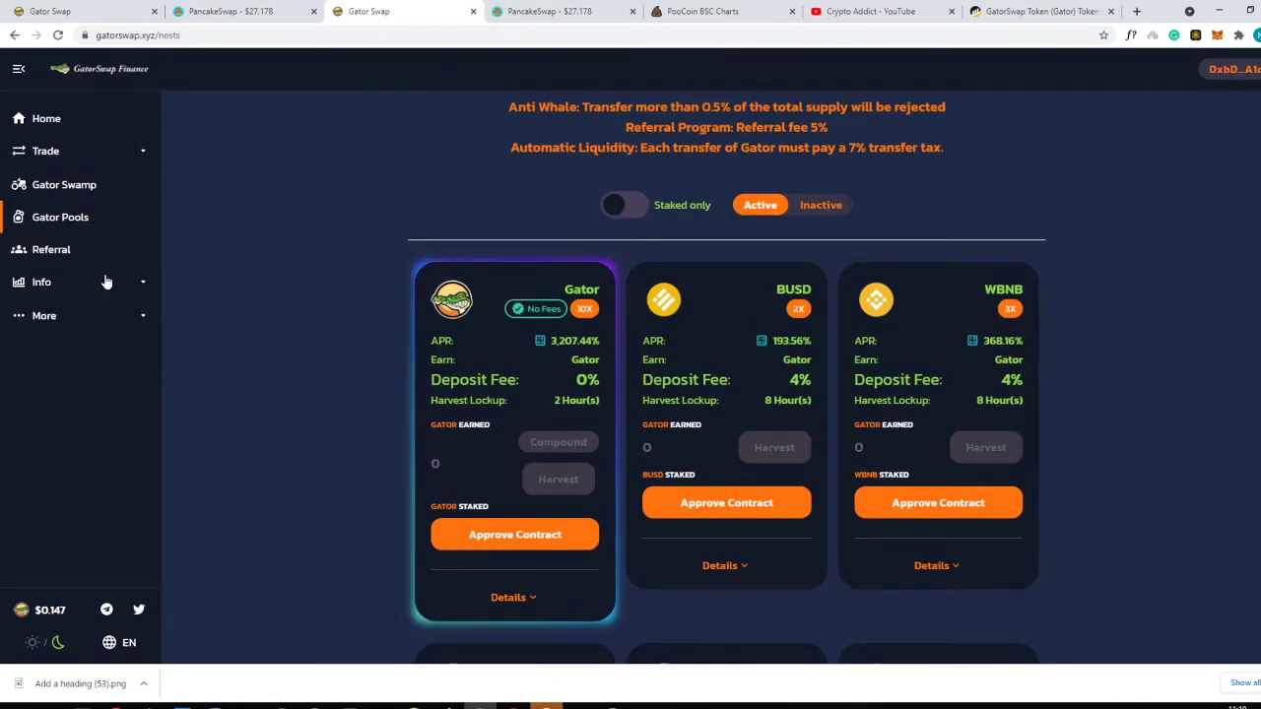
scroll(109, 295, up, 1)
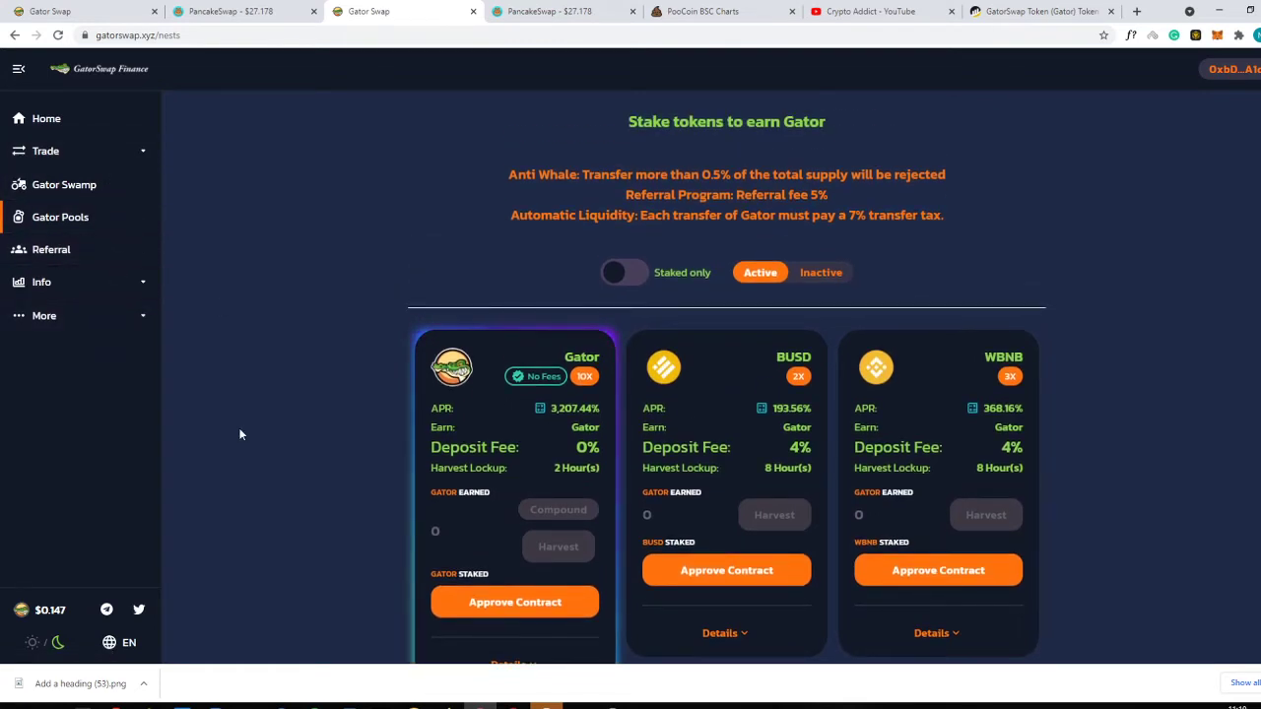
Return to the Gator Swamp farms and view the ROI breakdown of the Gator-BNB LP farm, closing it after reading
click(84, 182)
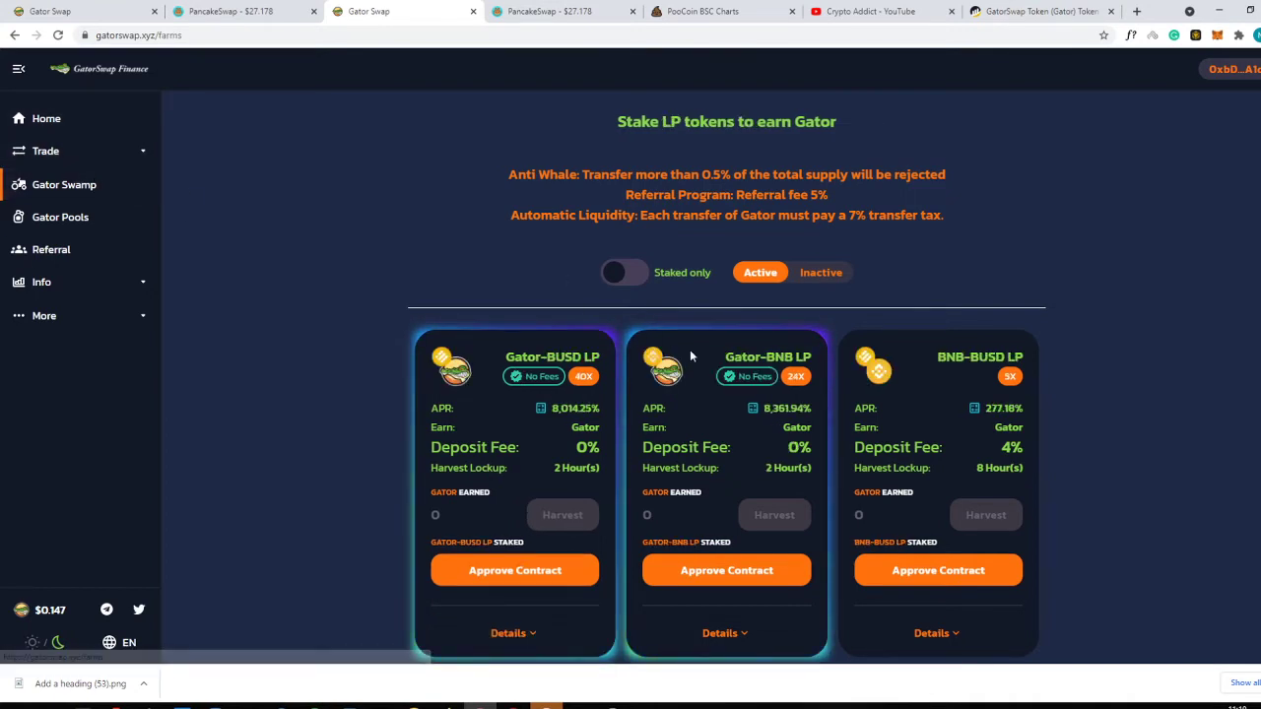
click(752, 408)
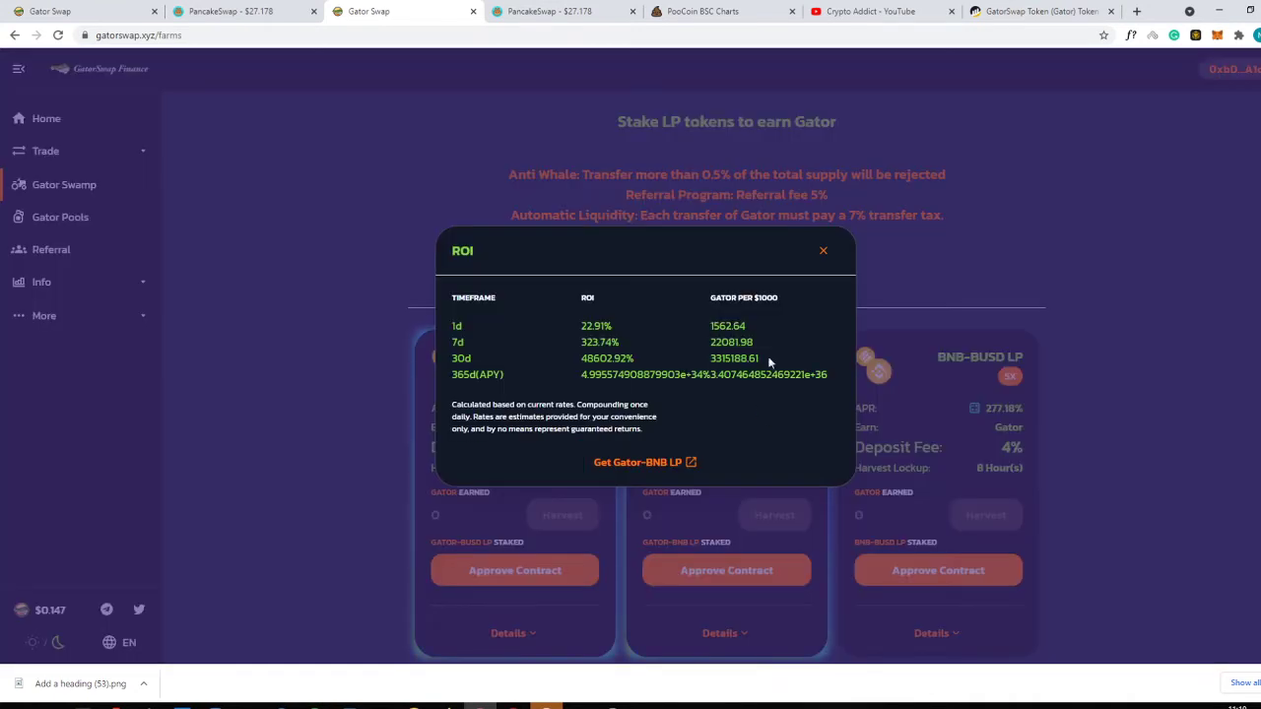
click(823, 252)
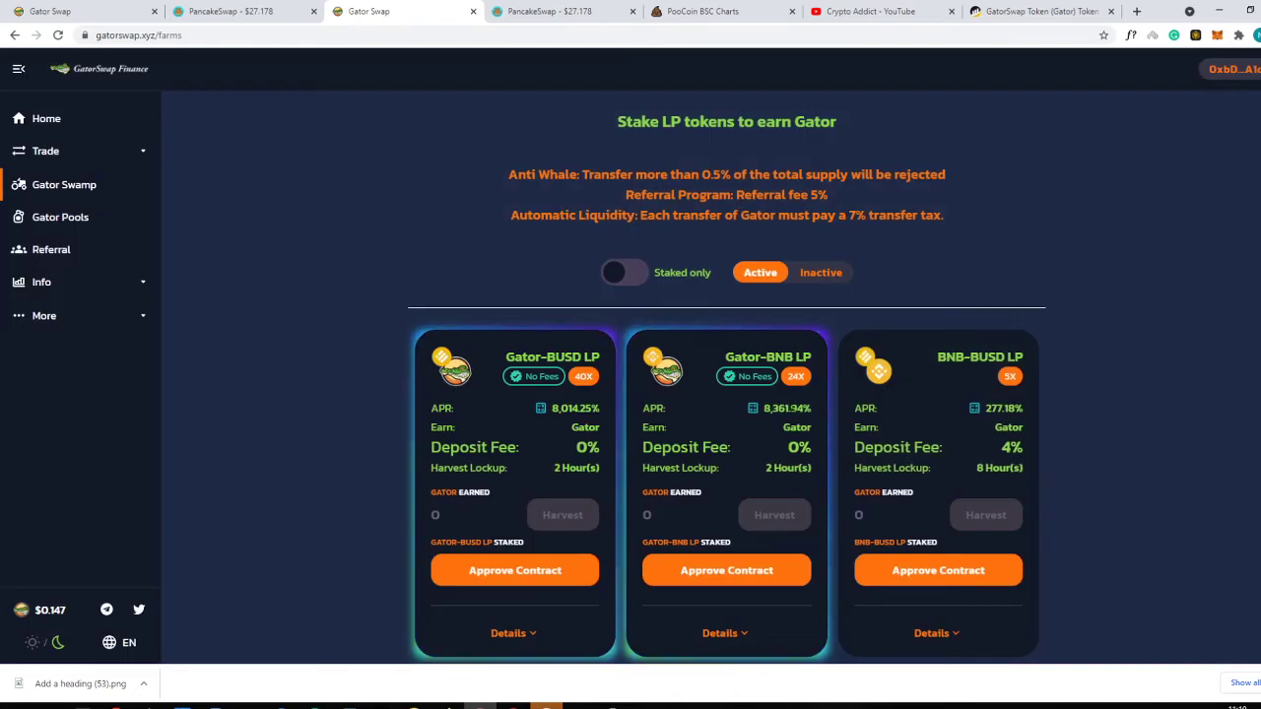
Switch to the open PooCoin charts page and load the GatorSwap Token price chart from the address suggestions for "gatorswap pooc"
click(699, 11)
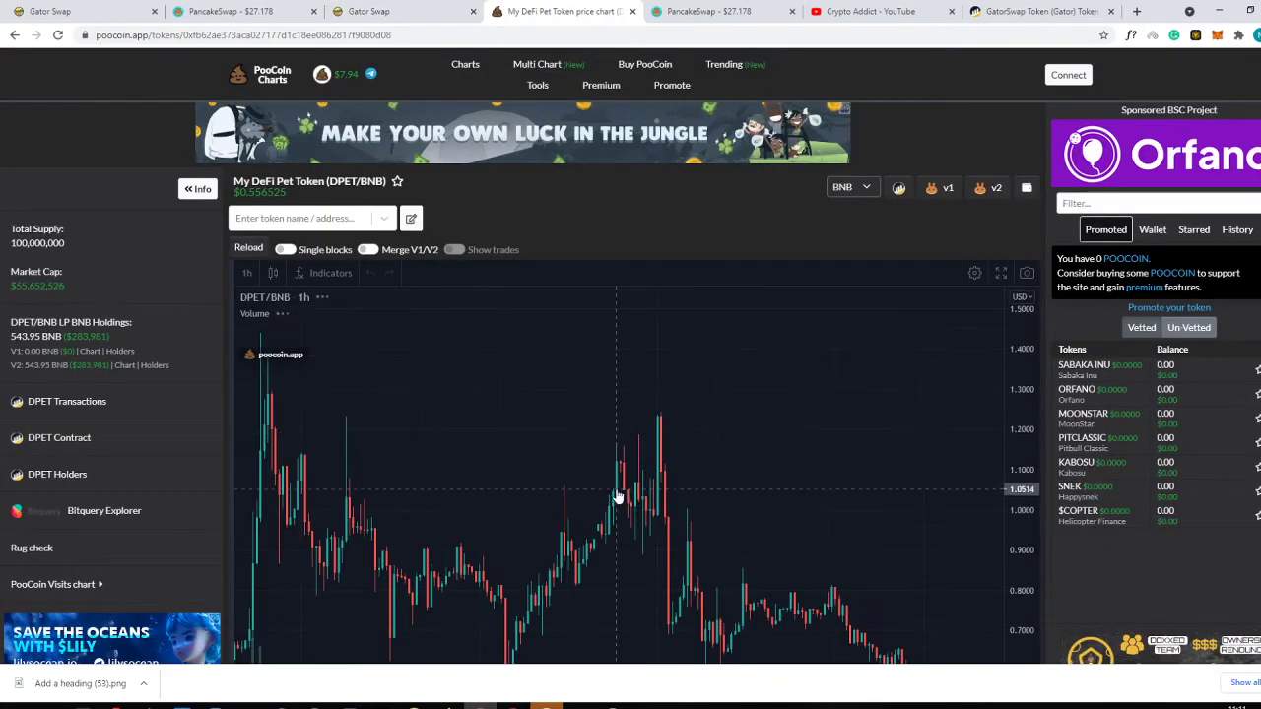
click(638, 30)
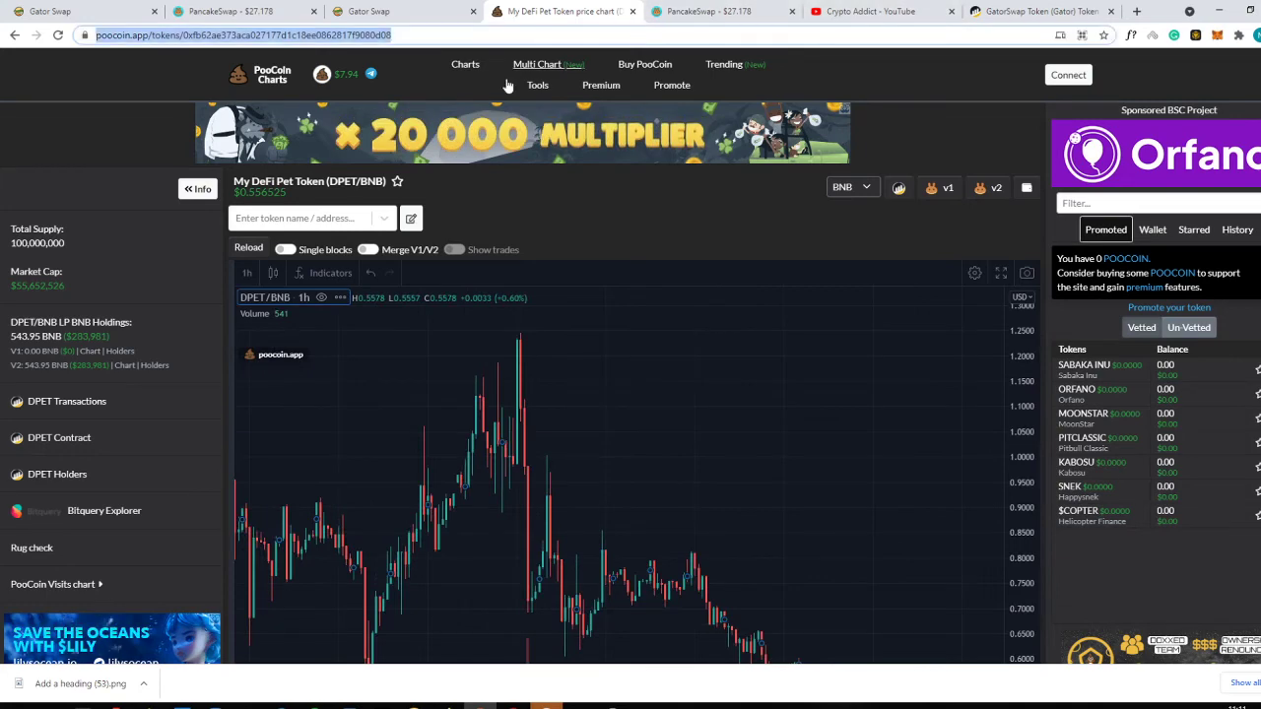
text(gator)
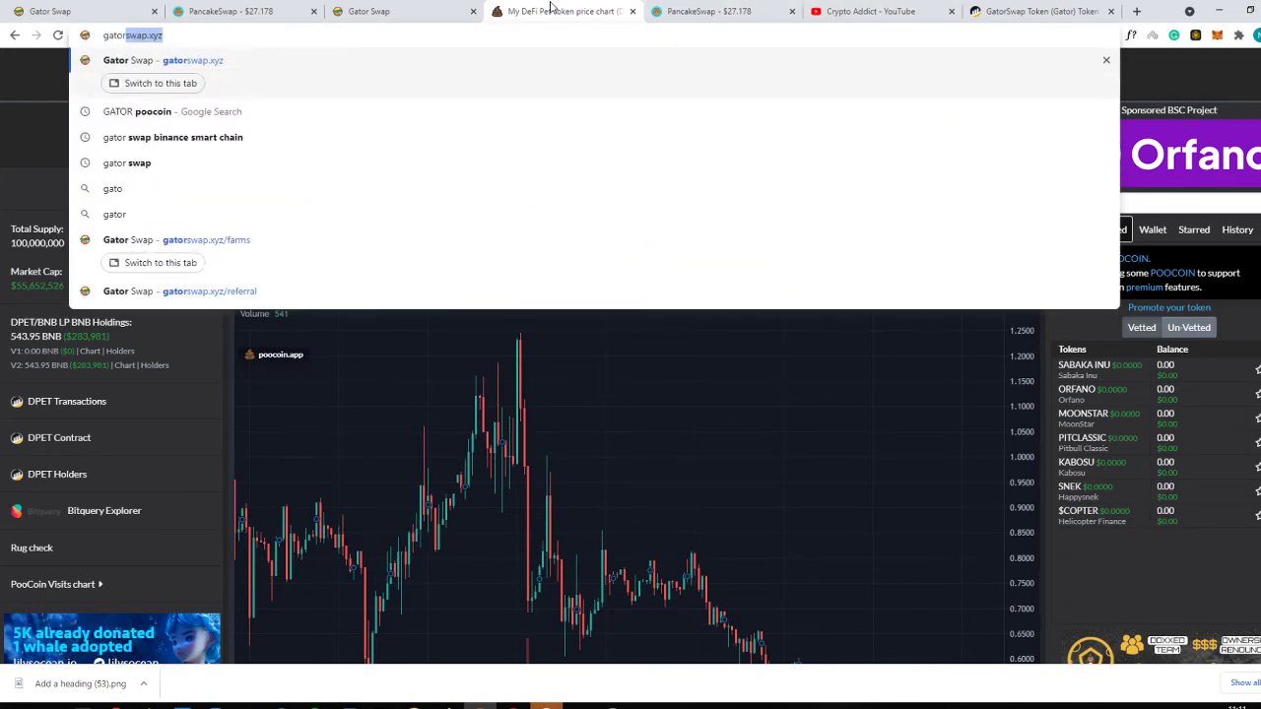
text(s)
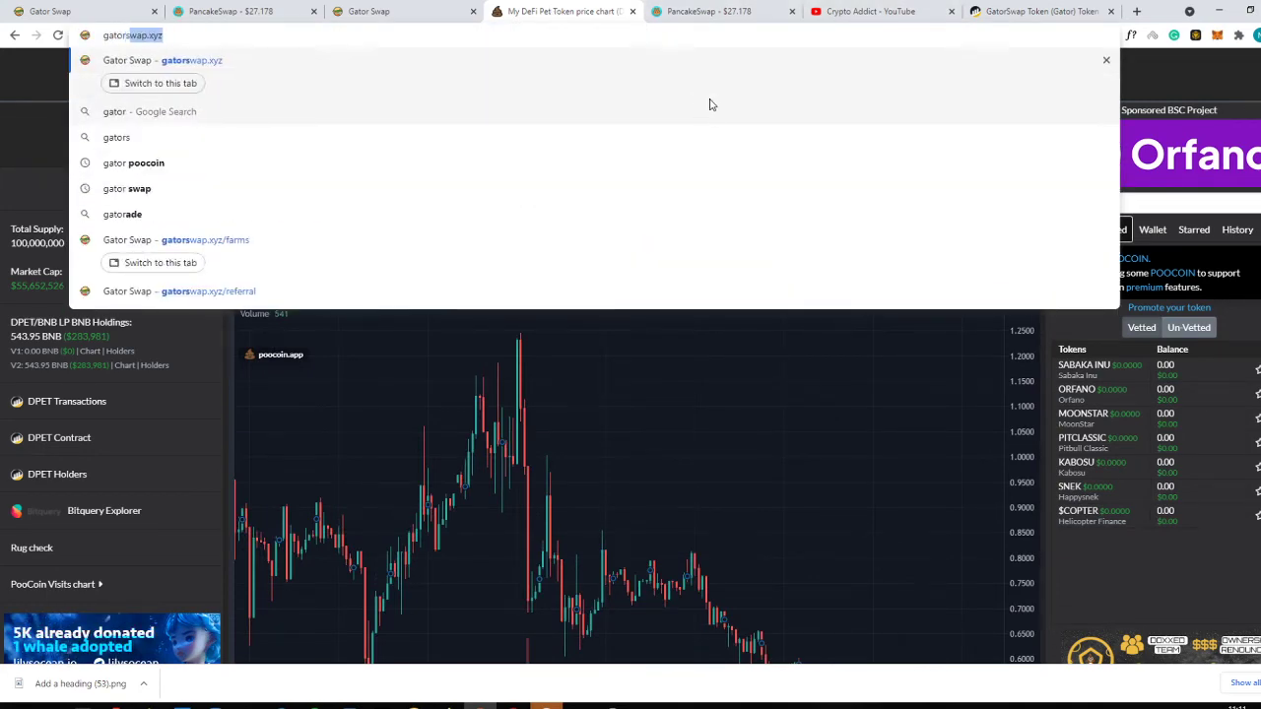
text(wap pooc)
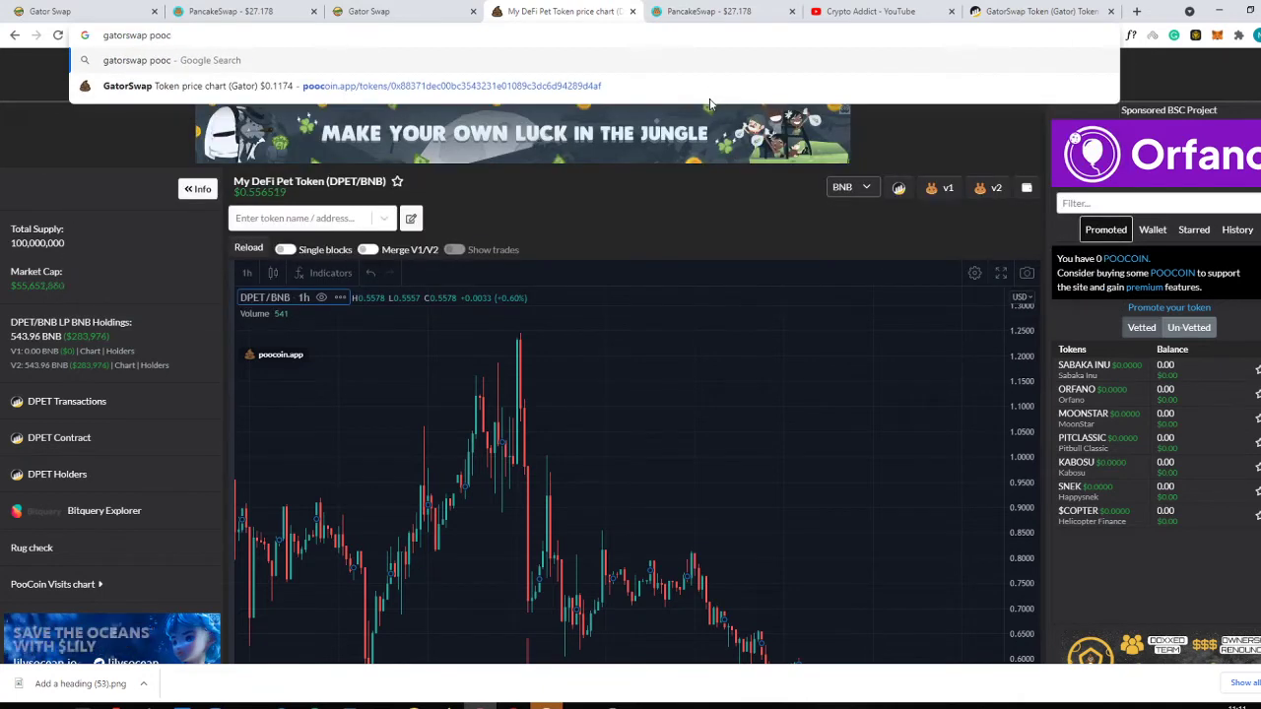
click(444, 82)
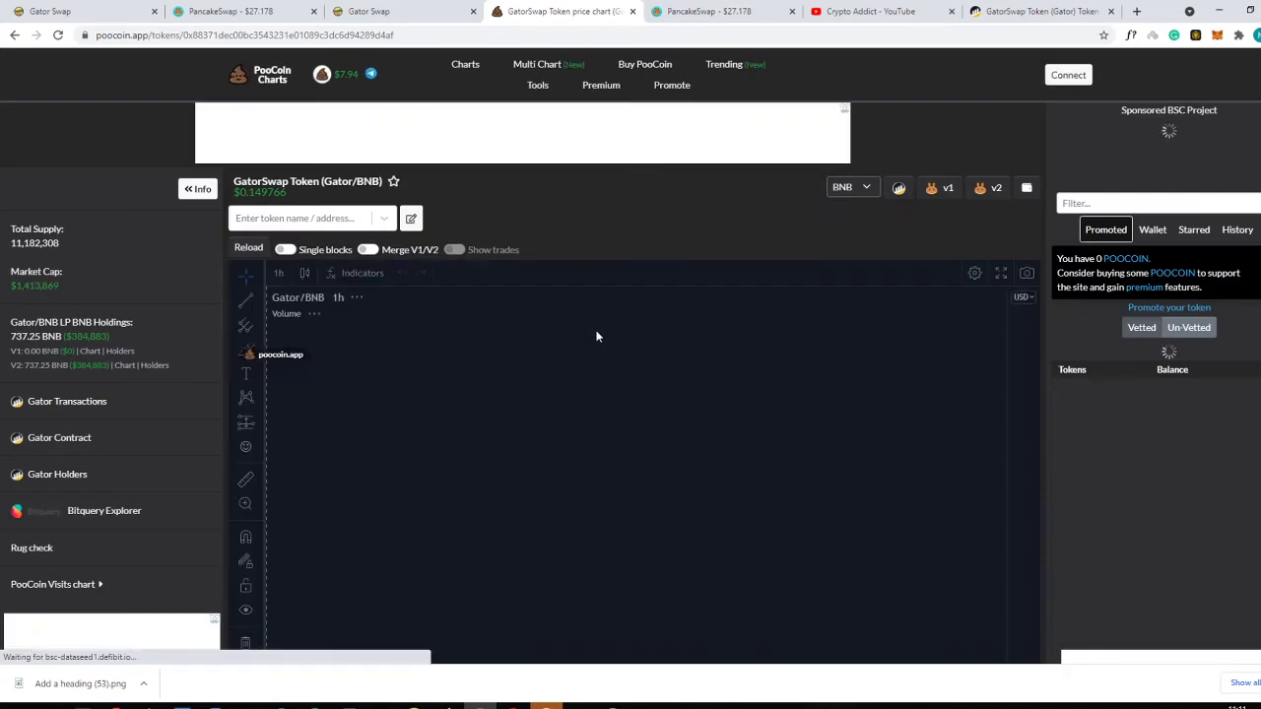
Examine the hourly Gator/BNB price chart, comparing the 14 May peak and the drop after it with the most recent candles
scroll(595, 336, down, 4)
scroll(595, 336, up, 2)
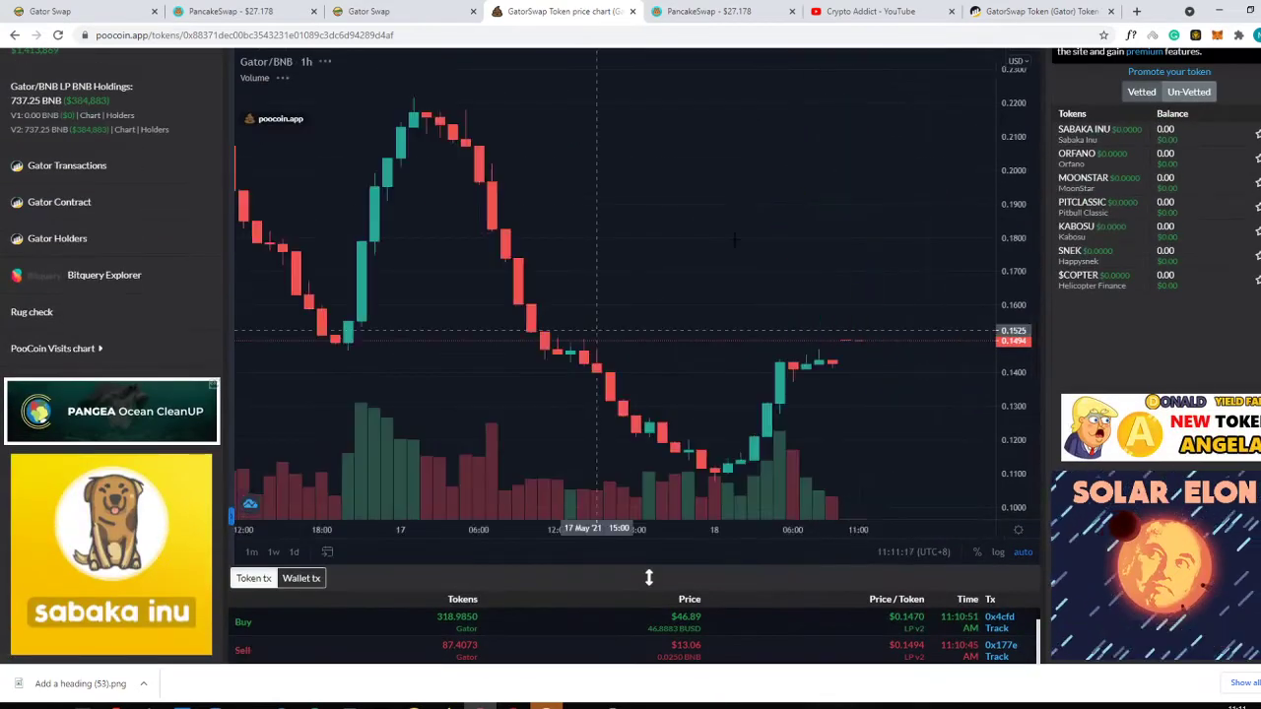
scroll(753, 232, down, 5)
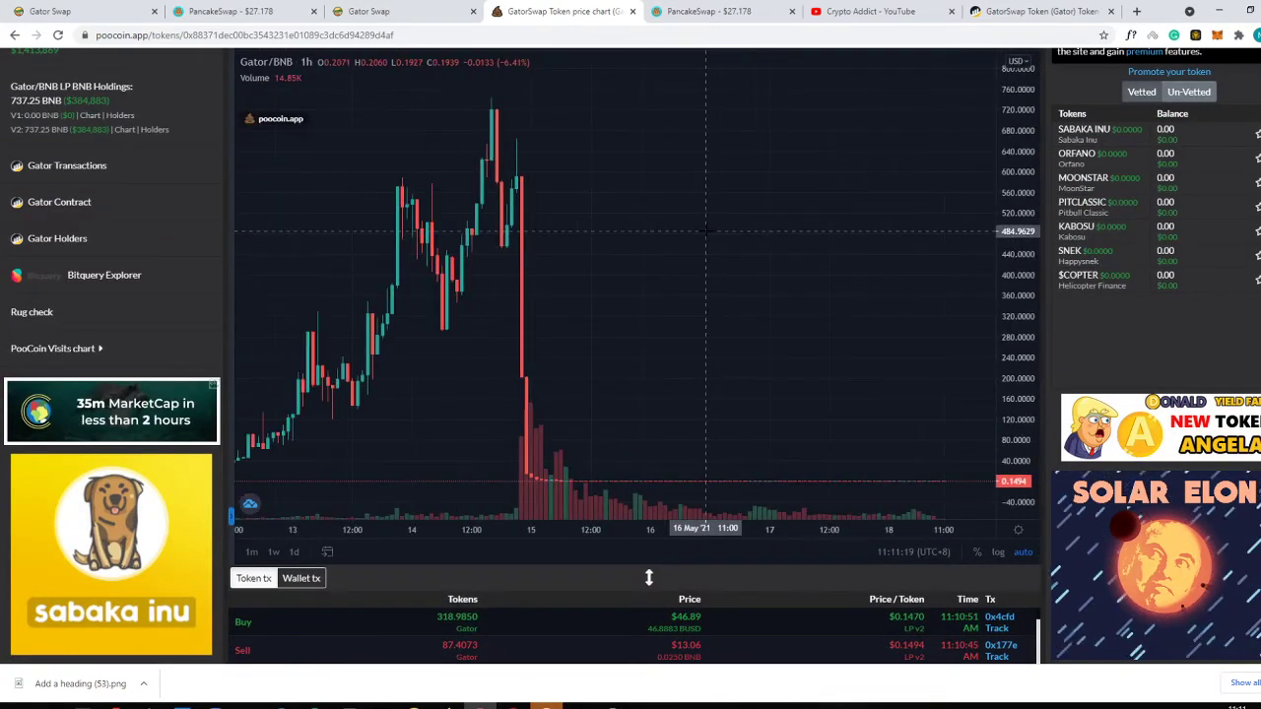
scroll(743, 296, up, 3)
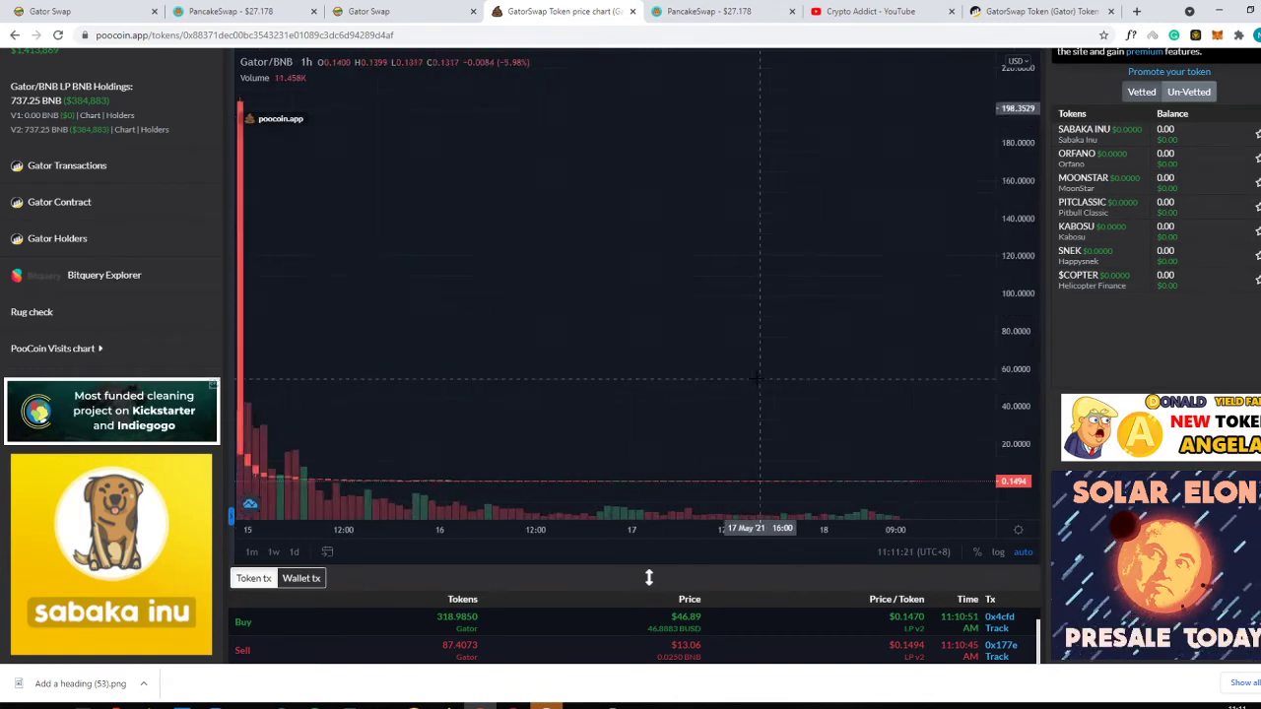
scroll(717, 322, down, 4)
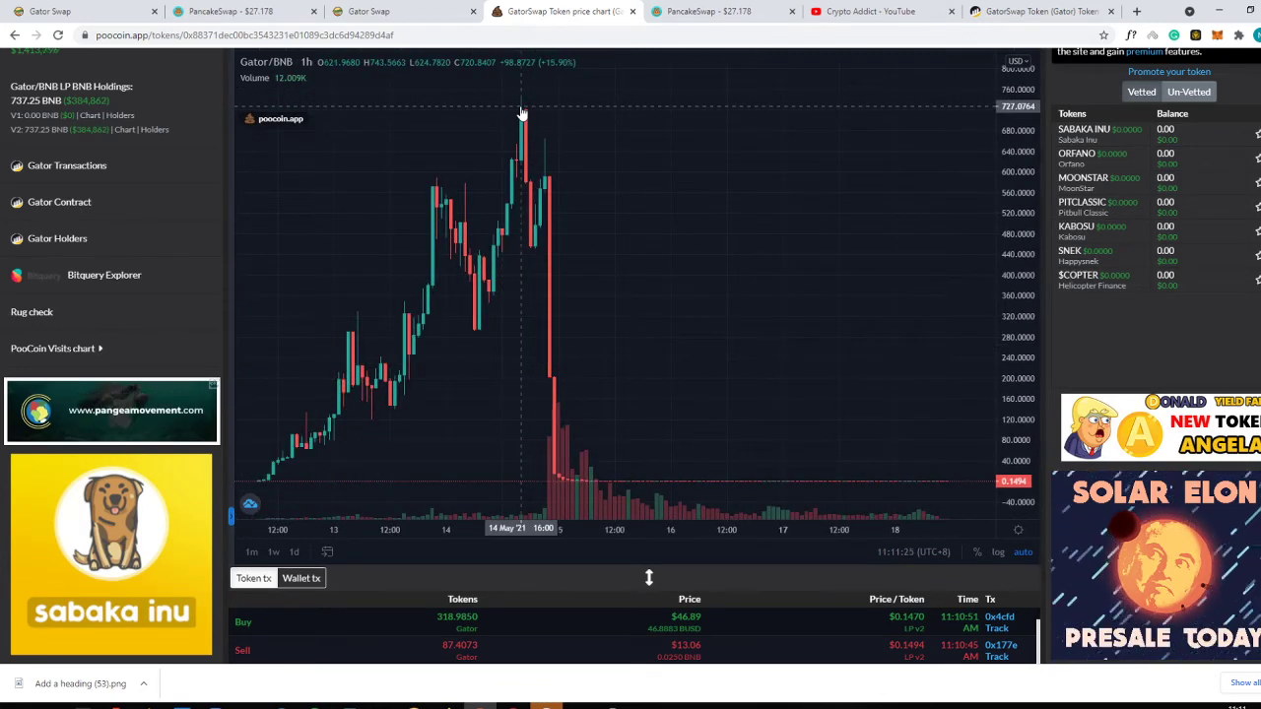
scroll(532, 392, down, 3)
scroll(539, 395, up, 8)
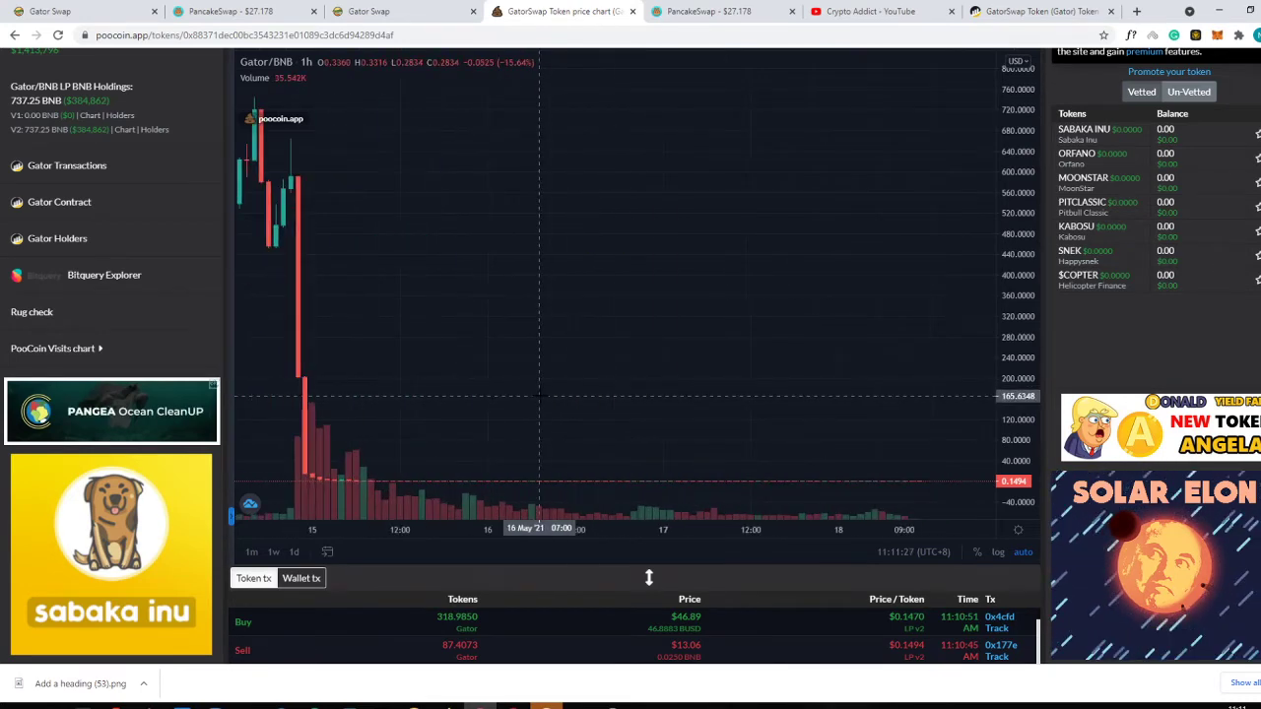
scroll(539, 395, down, 5)
scroll(596, 348, up, 5)
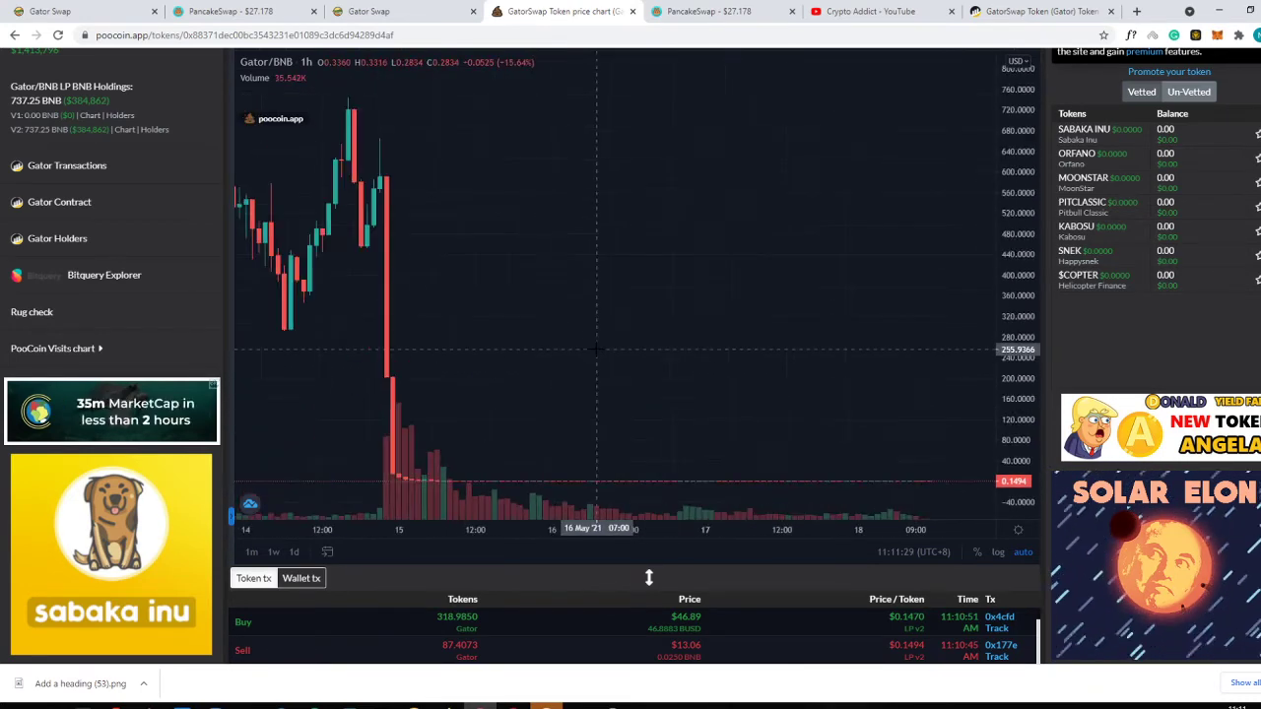
scroll(594, 349, up, 2)
scroll(601, 333, up, 2)
scroll(598, 332, down, 5)
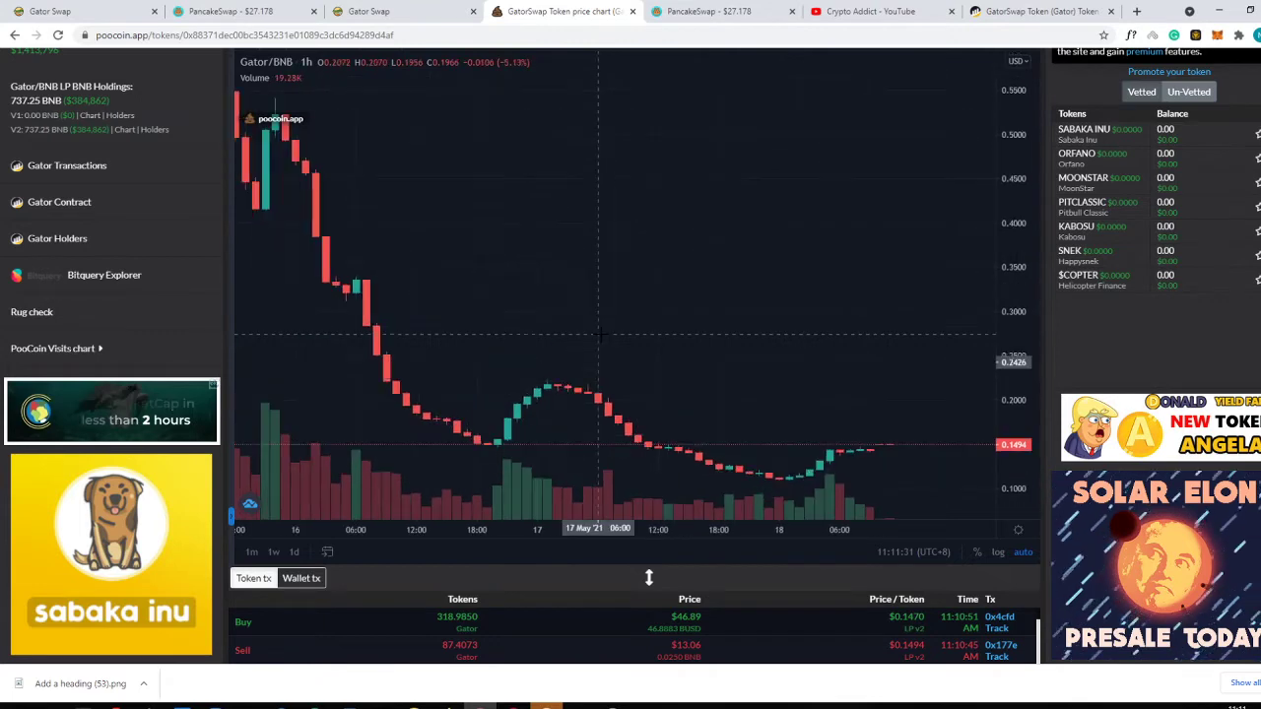
scroll(597, 332, up, 4)
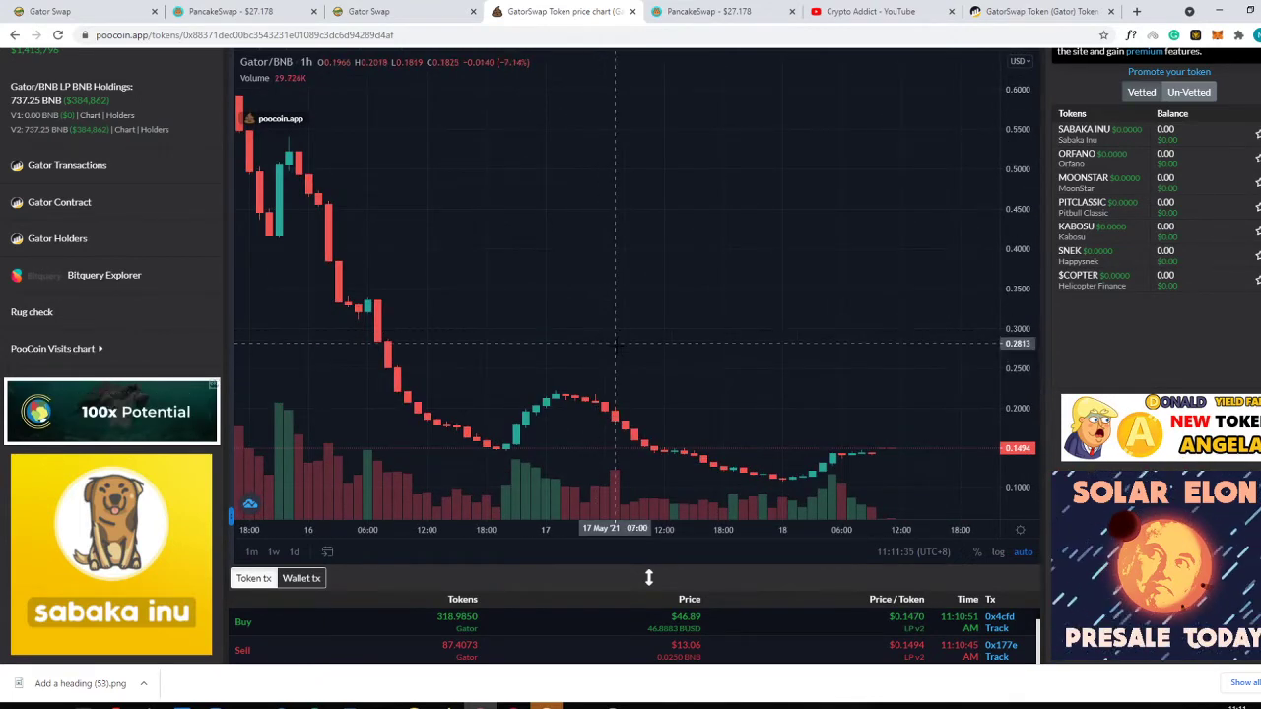
scroll(694, 414, down, 2)
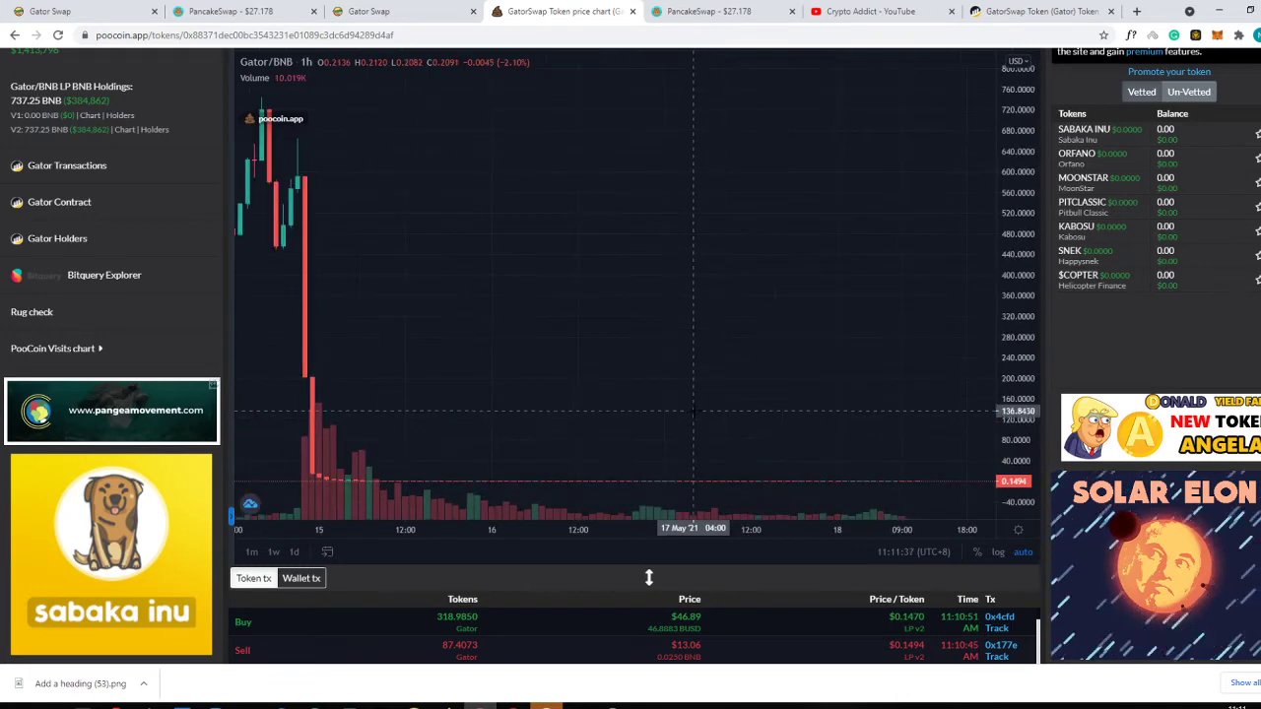
scroll(694, 412, up, 2)
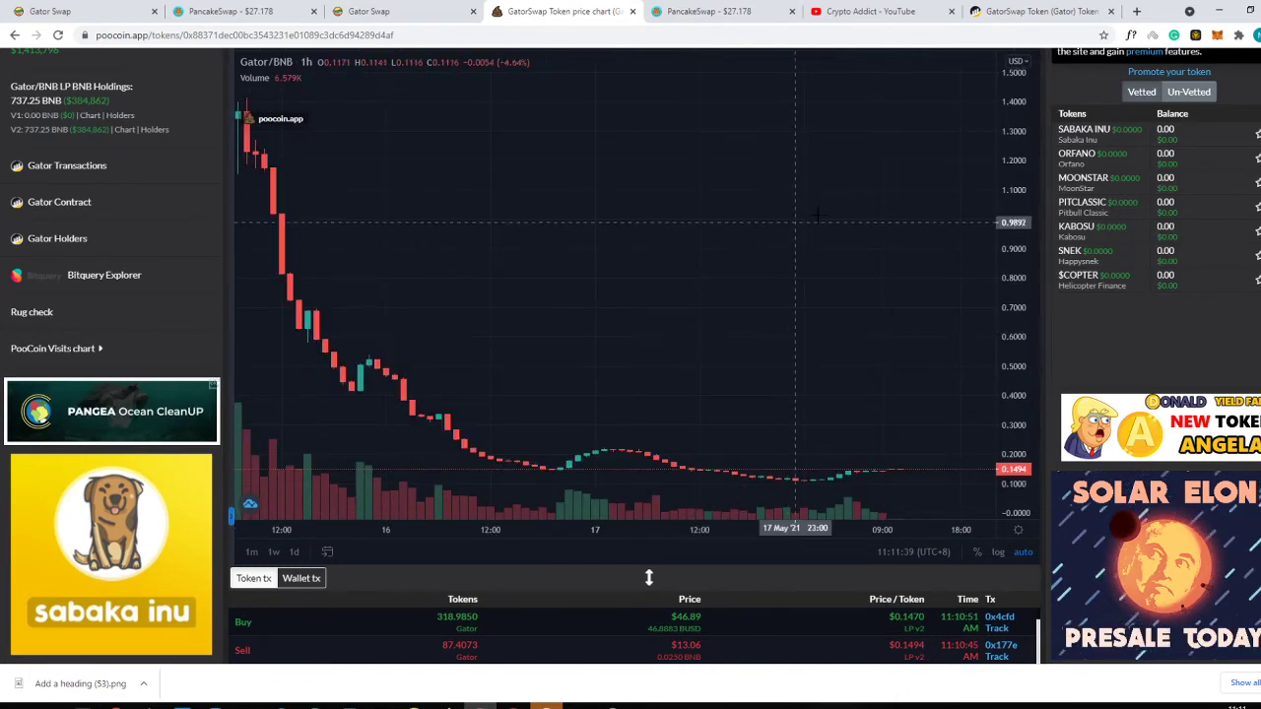
scroll(794, 228, down, 5)
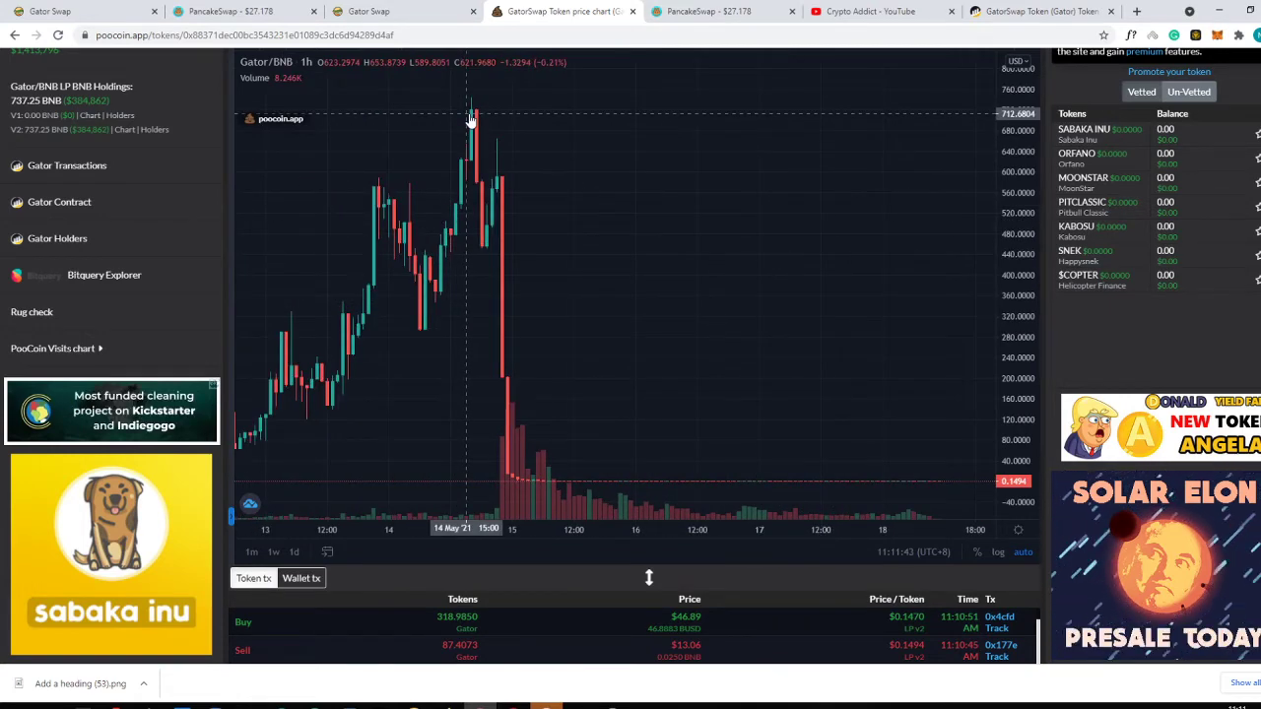
scroll(751, 349, up, 5)
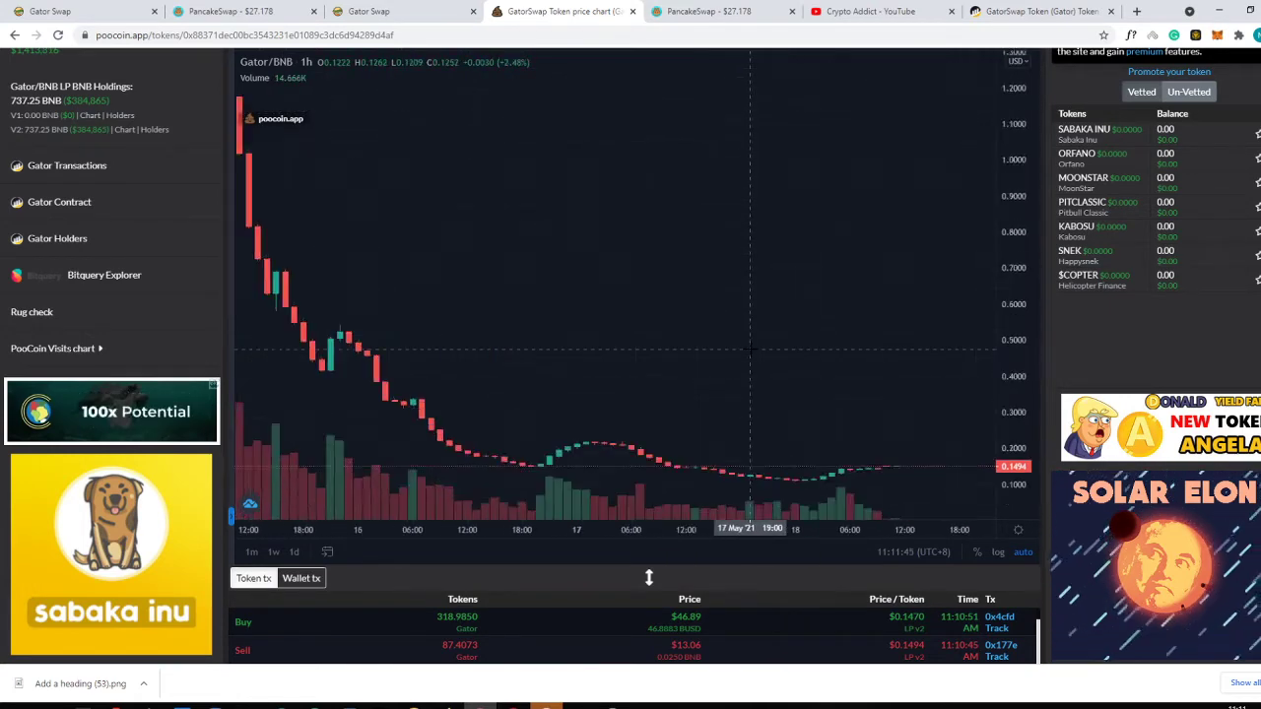
Go back to the Gator Swap home page and highlight the Total Value Locked figure across all farms and pools
click(346, 8)
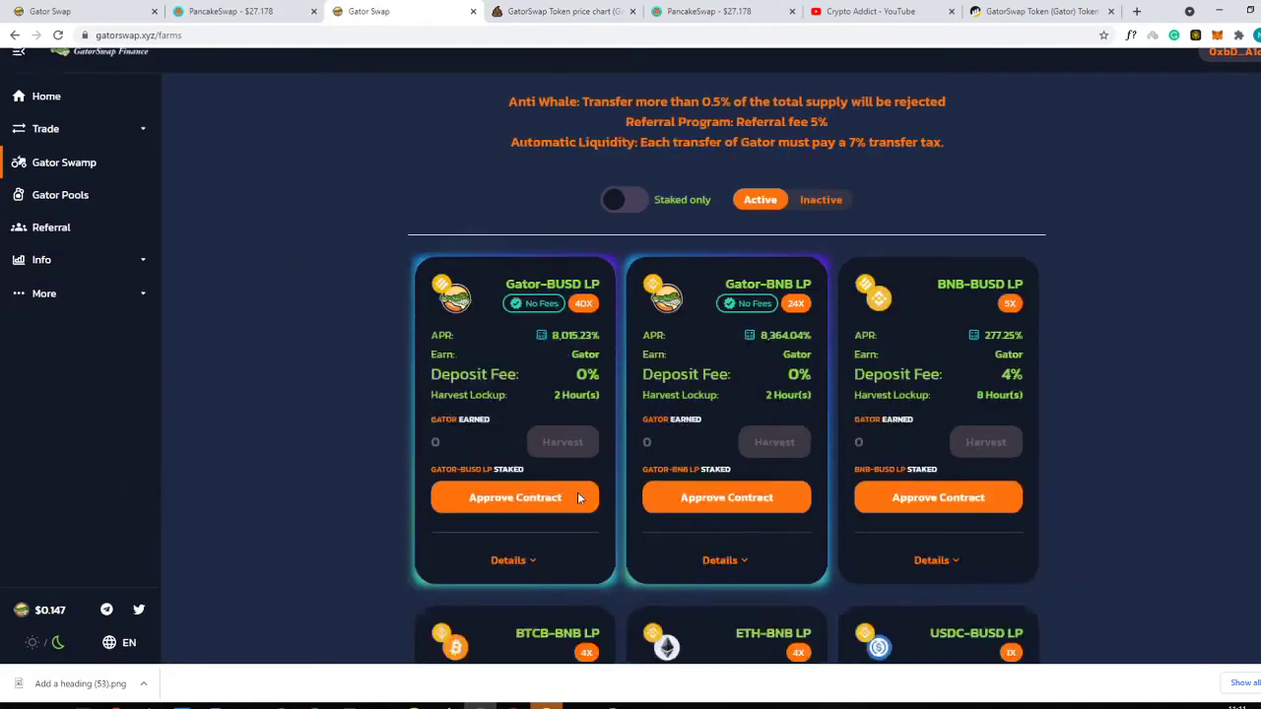
click(274, 8)
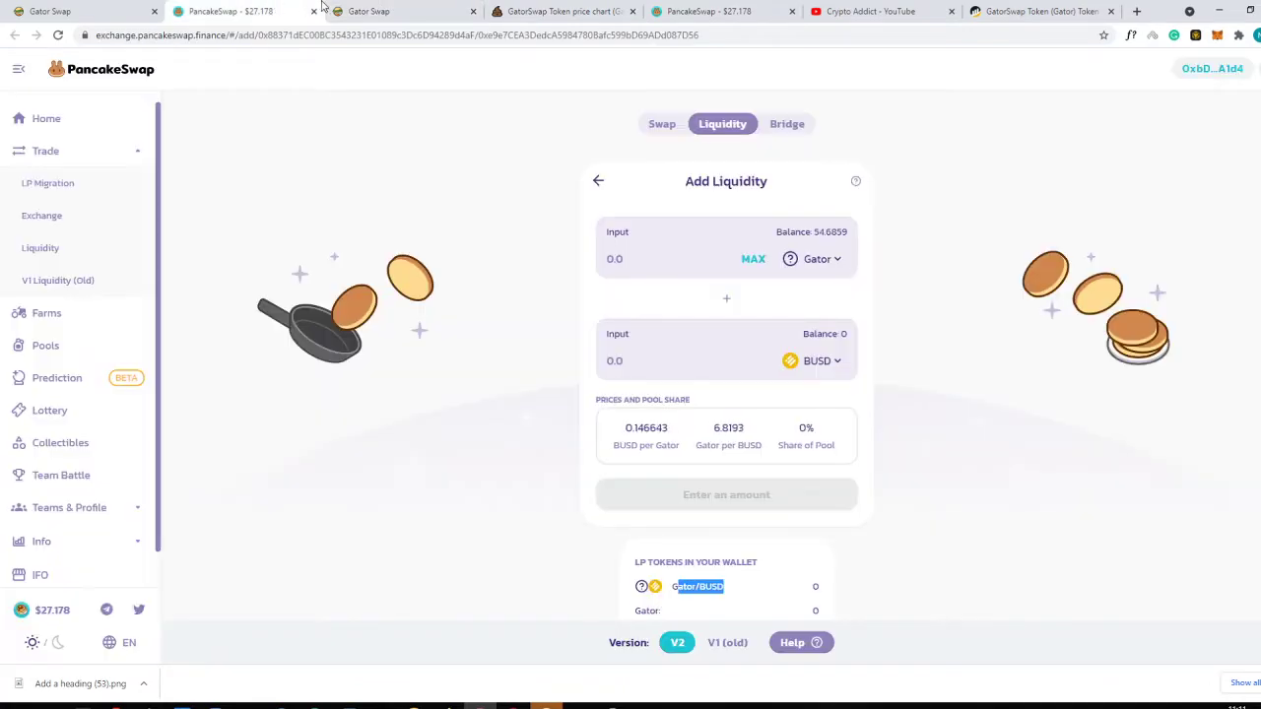
click(69, 10)
scroll(715, 522, down, 2)
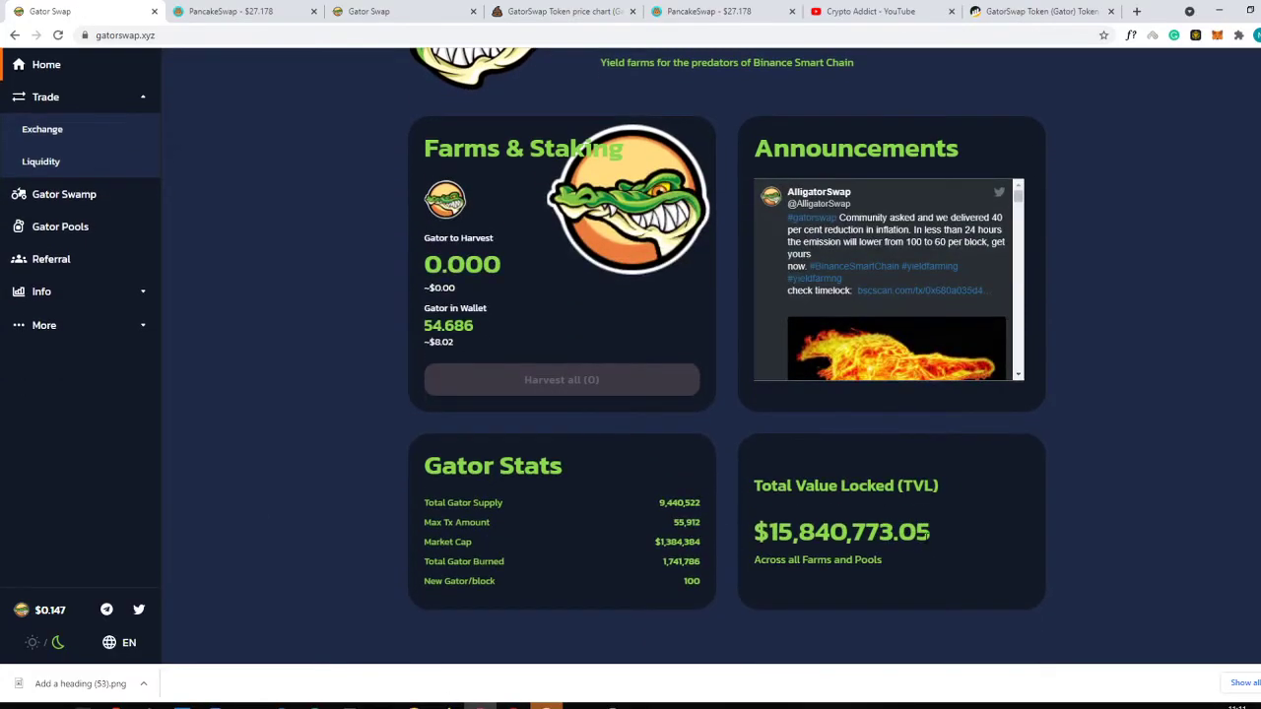
drag(928, 532, 753, 531)
click(964, 544)
drag(964, 544, 747, 552)
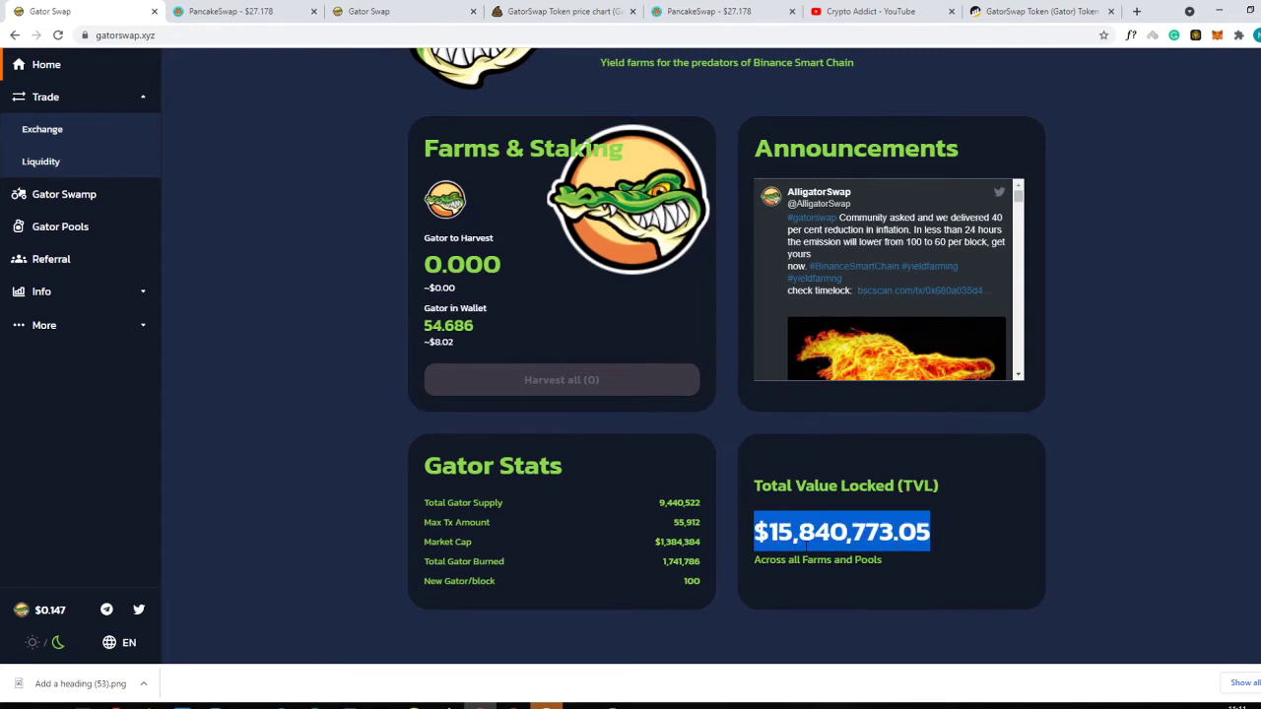
scroll(128, 476, up, 2)
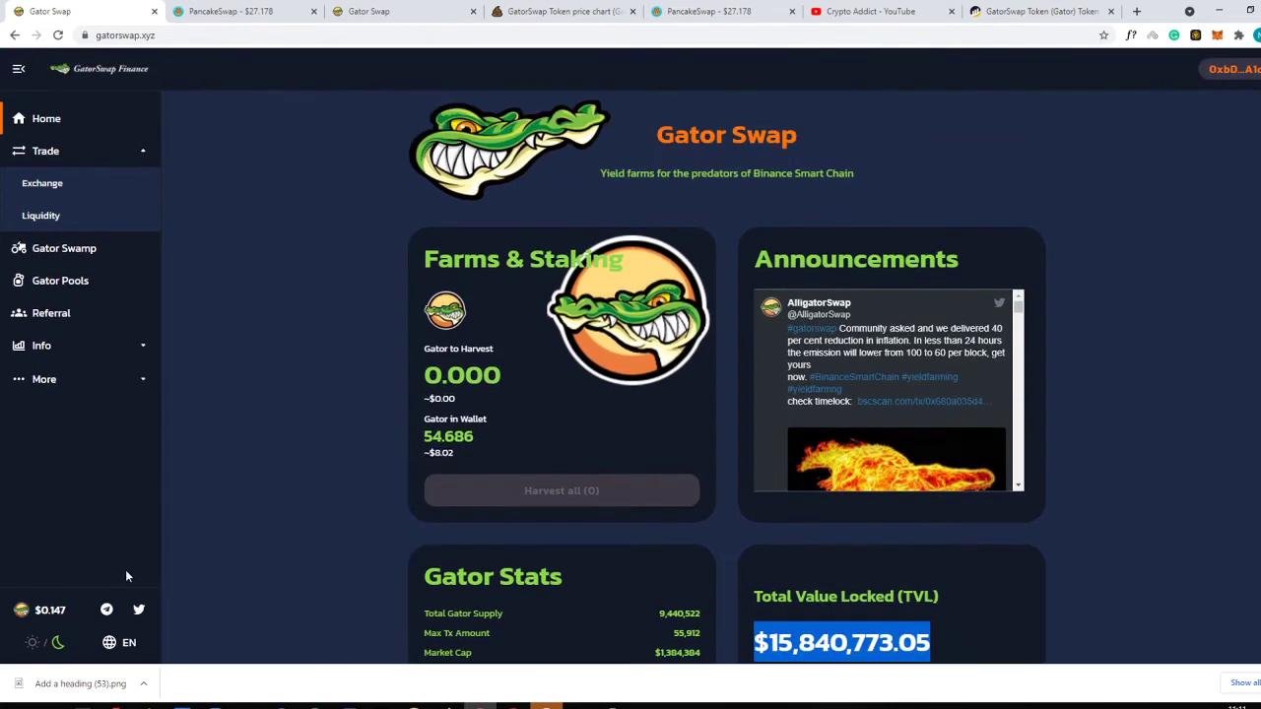
Expand the Info and More sections of the Gator Swap navigation to view their links
click(128, 349)
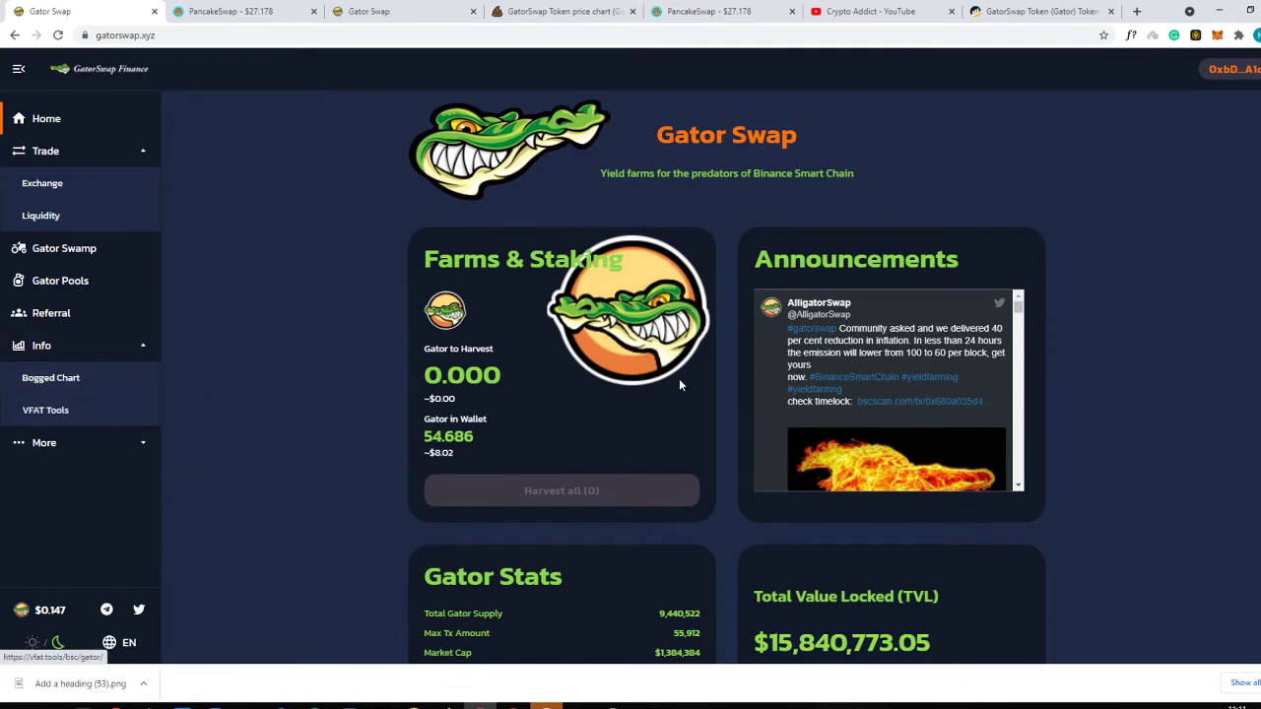
scroll(678, 378, down, 1)
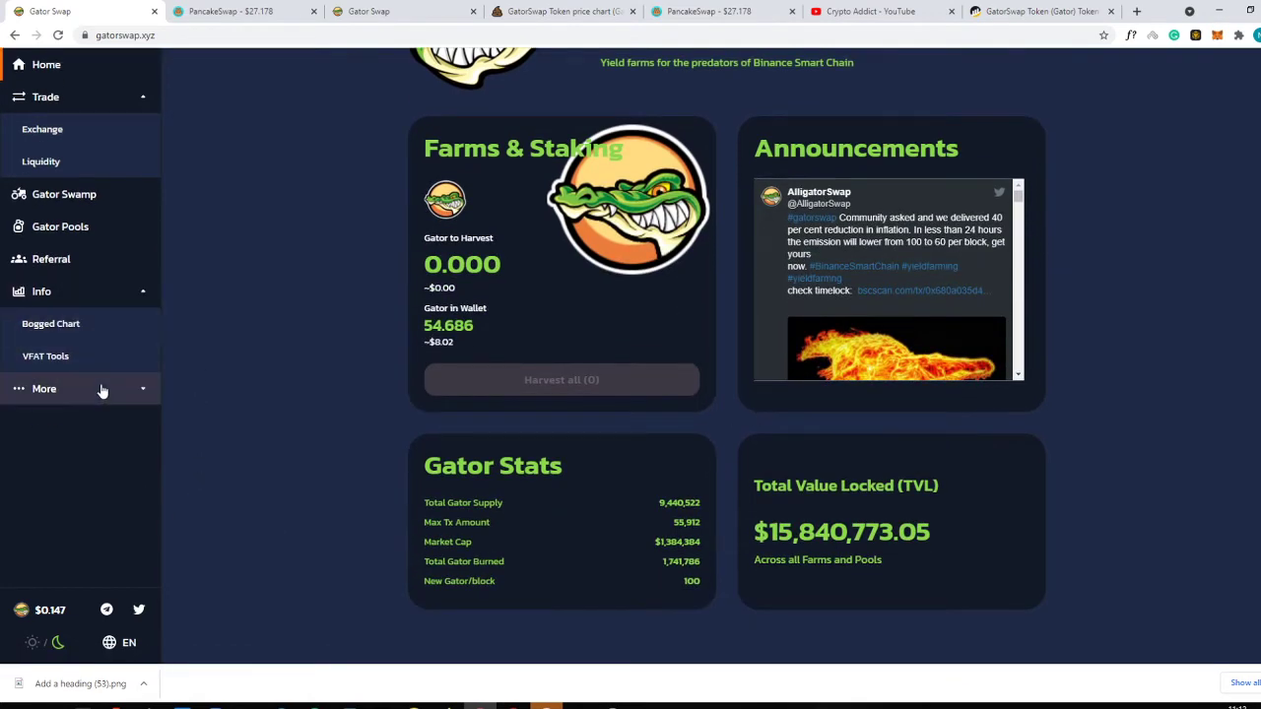
click(102, 394)
scroll(548, 525, up, 1)
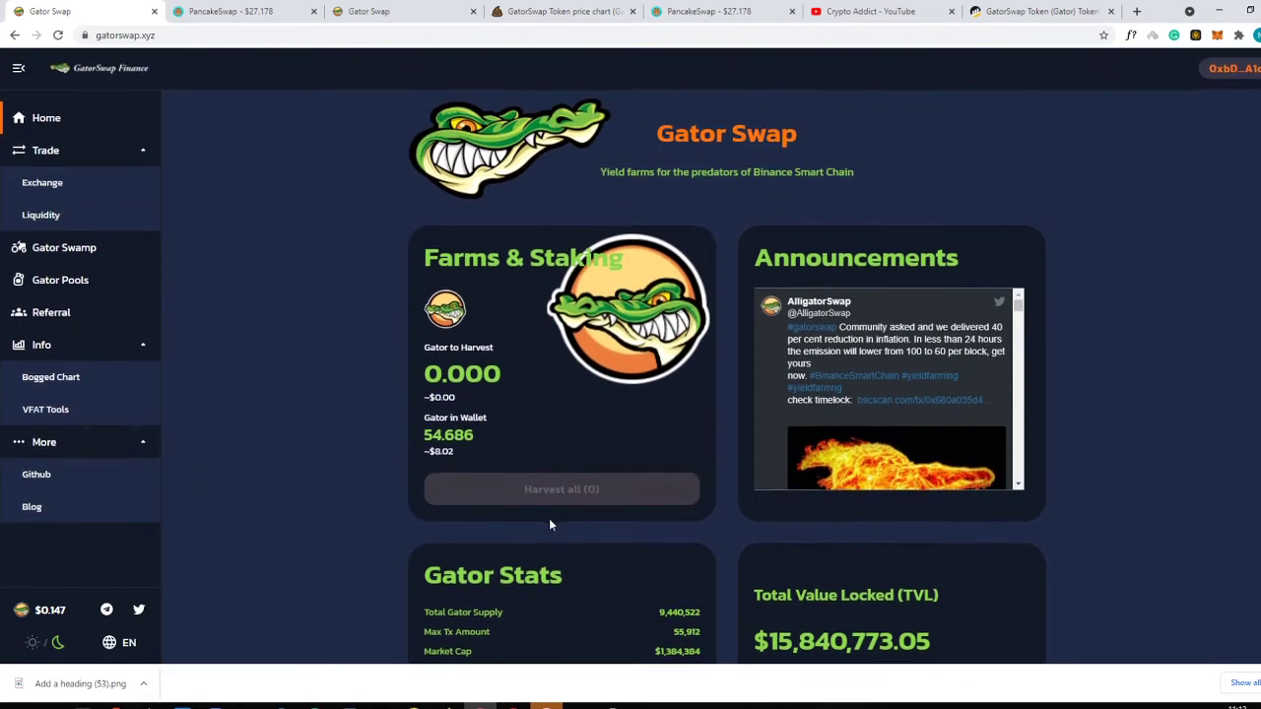
Open the AlligatorSwap Twitter profile from the announcements in a new tab and highlight the tweet about the 40 per cent inflation reduction
right_click(826, 304)
click(876, 309)
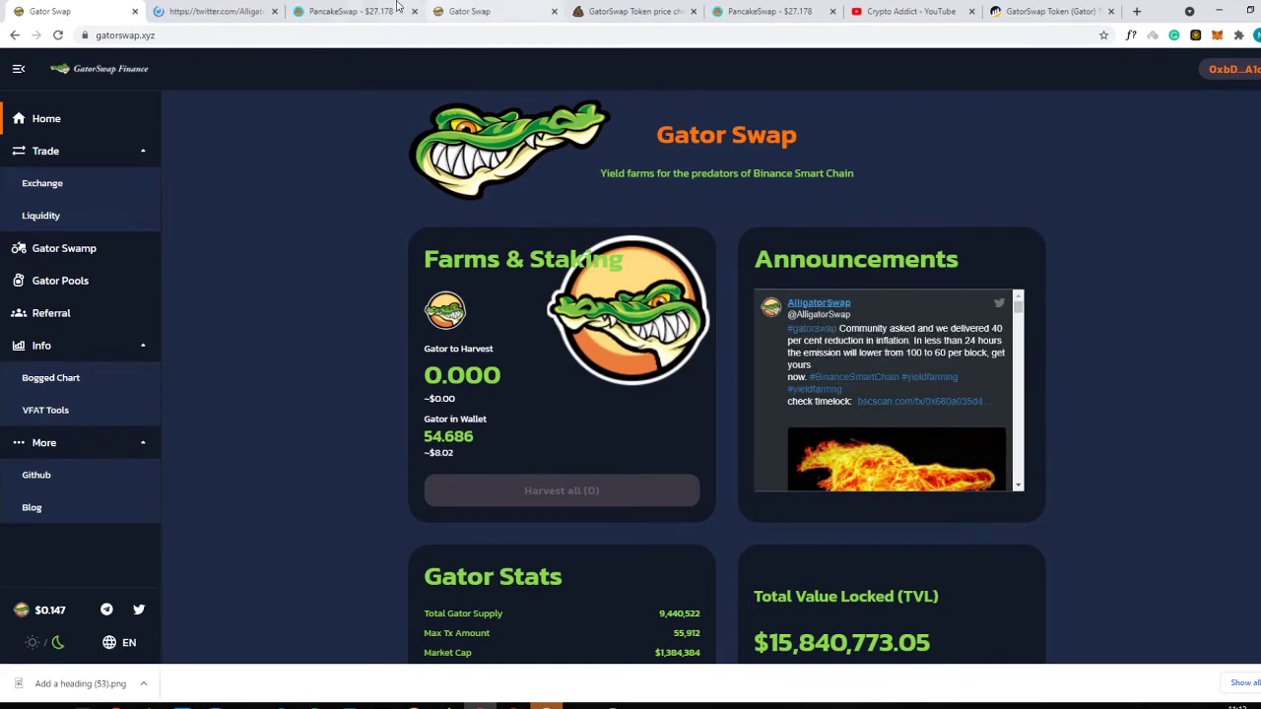
click(246, 11)
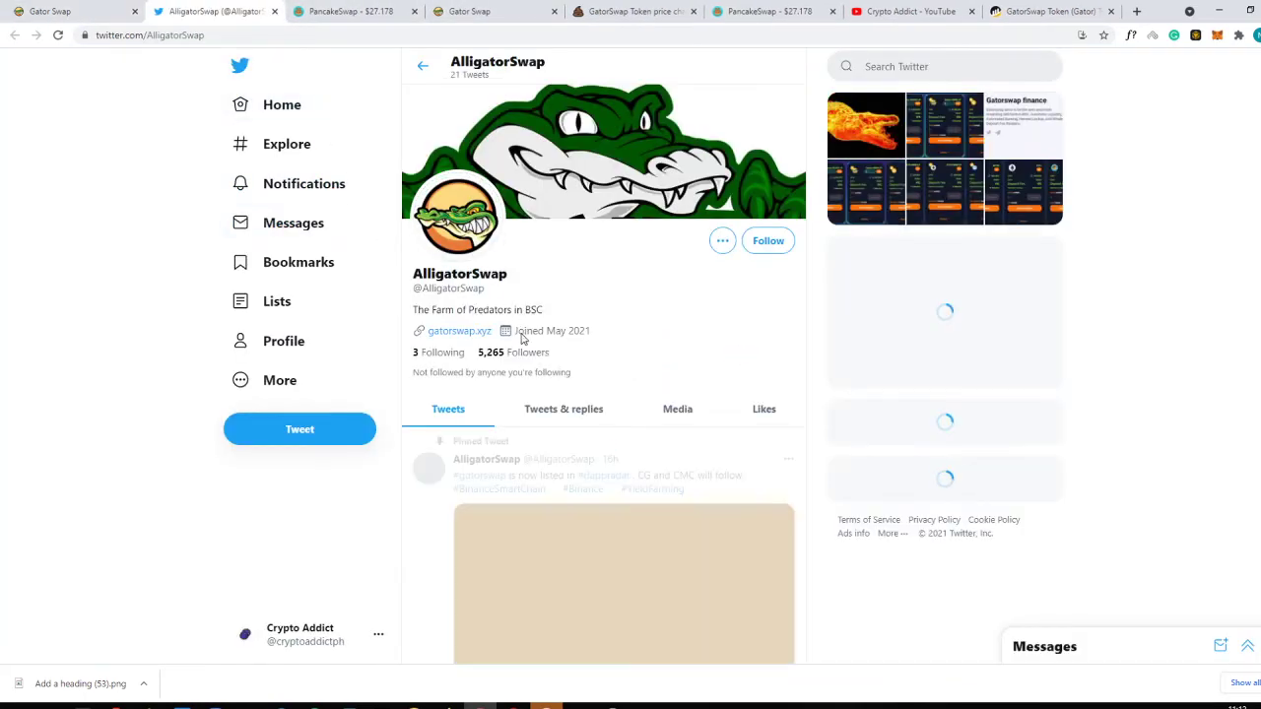
scroll(522, 337, down, 5)
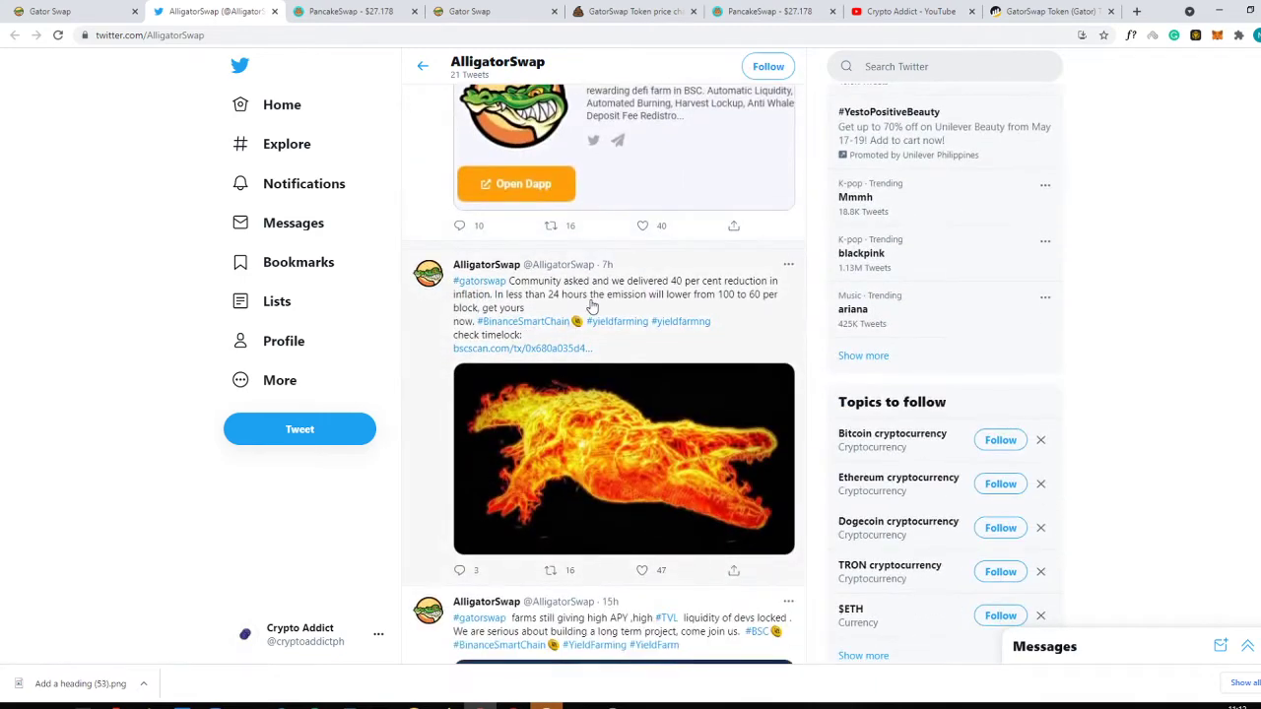
drag(505, 287, 771, 303)
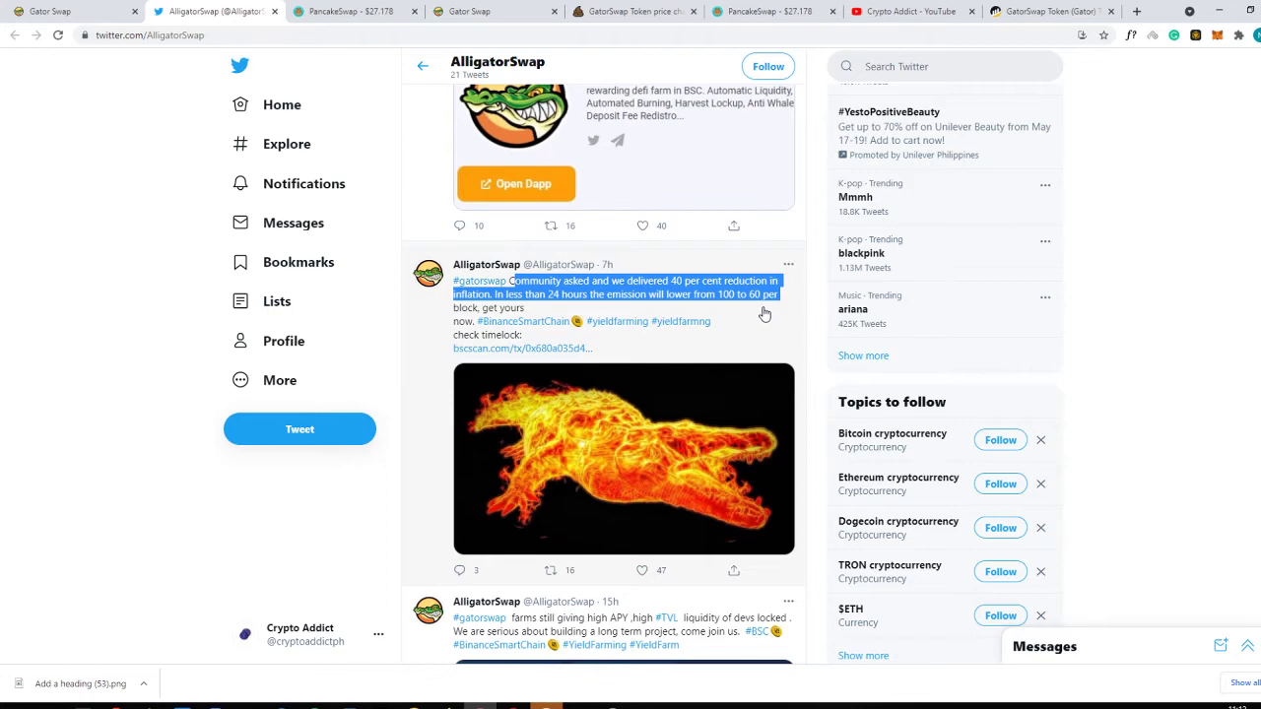
Move the Gator Swap farms and PooCoin chart tabs ahead of the PancakeSwap tabs and review the hourly Gator/BNB candles
click(335, 11)
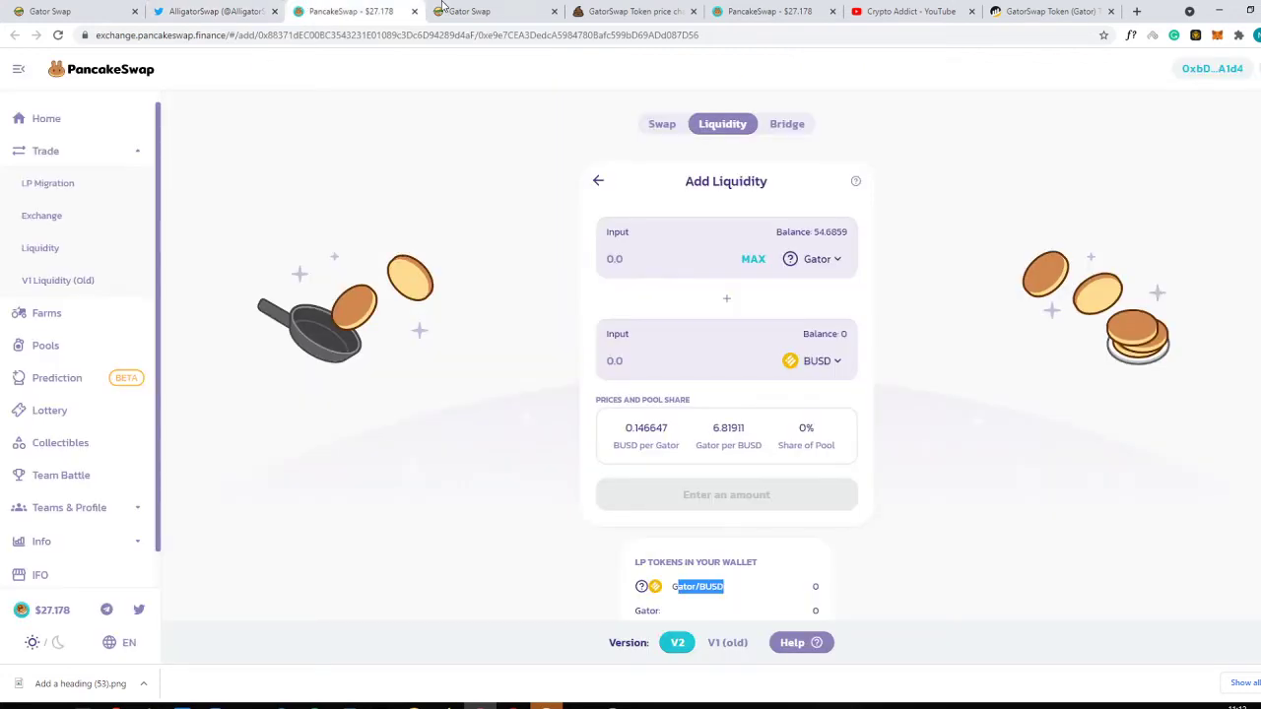
drag(444, 7, 308, 10)
scroll(284, 315, up, 5)
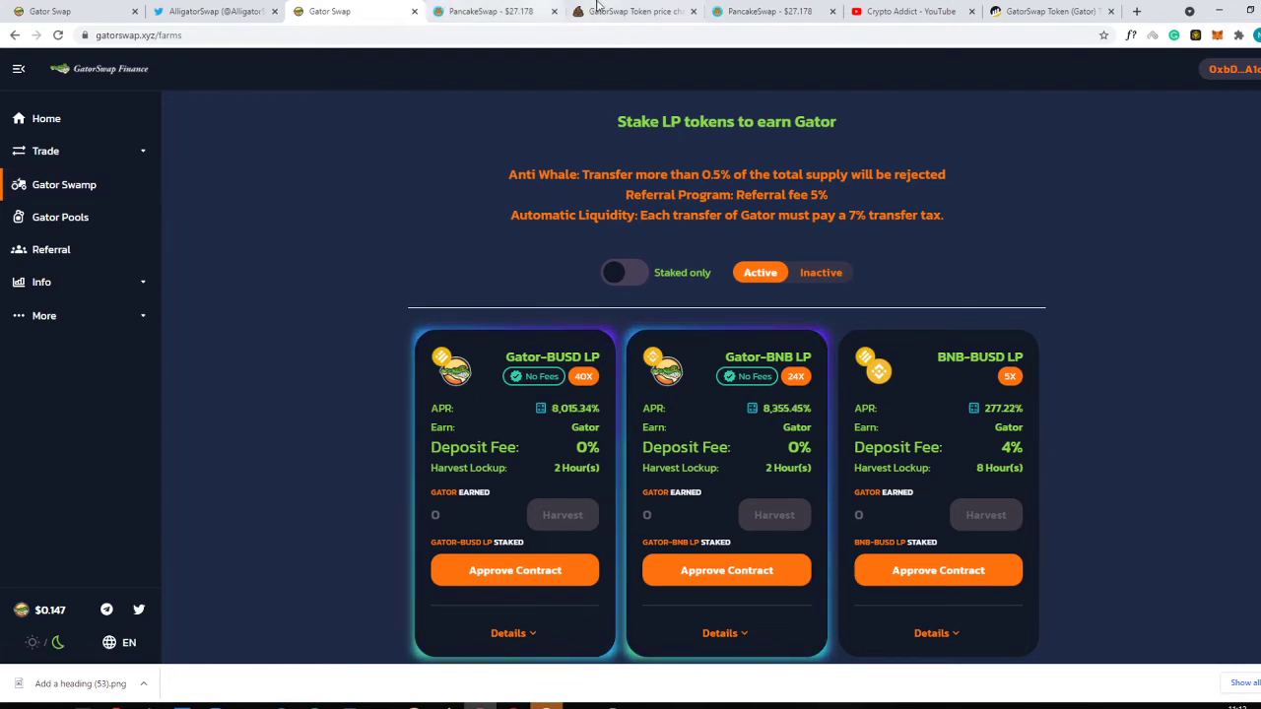
drag(631, 11, 492, 11)
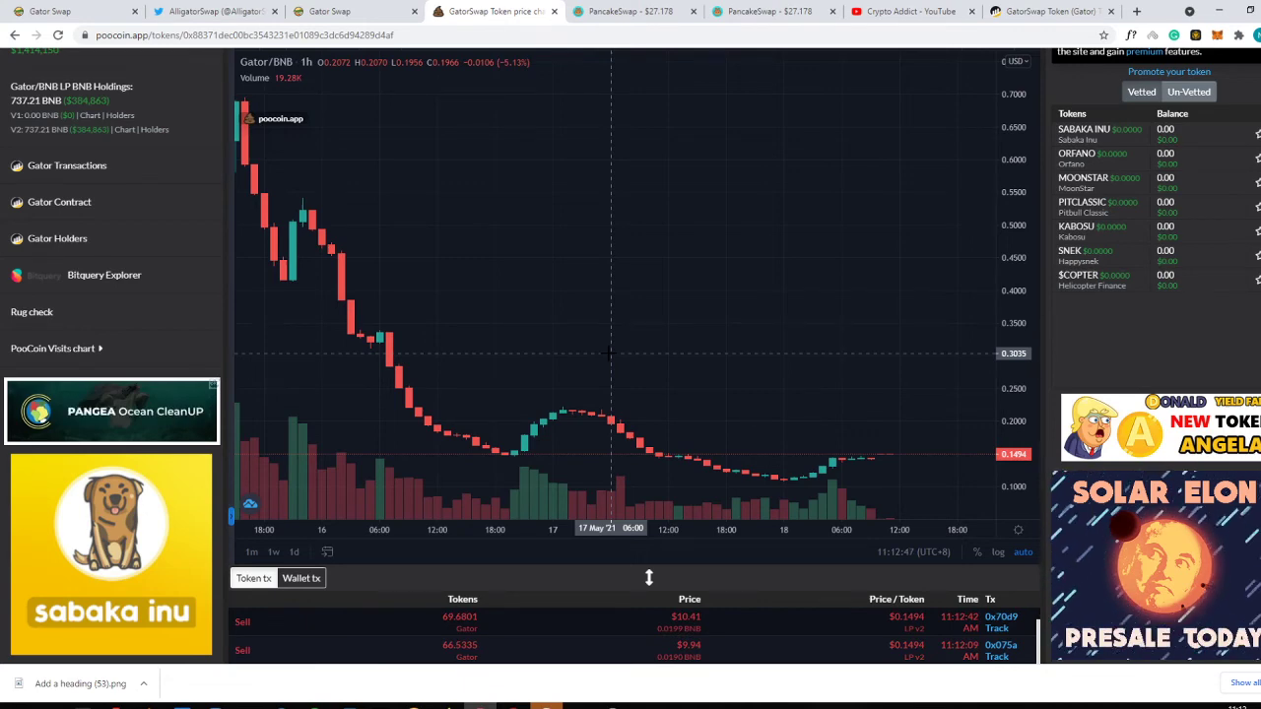
scroll(611, 353, up, 2)
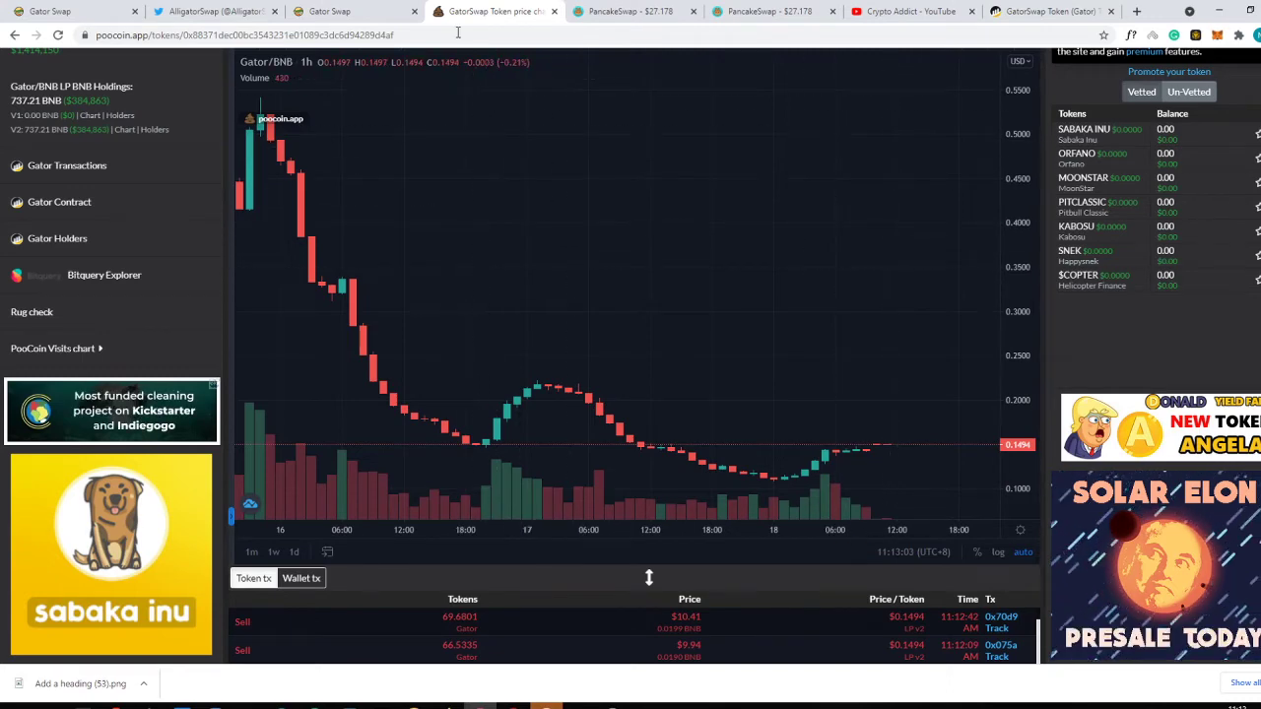
Return to the Gator Swap farms, look over the LP cards, and open the home page to check Gator Stats
click(389, 7)
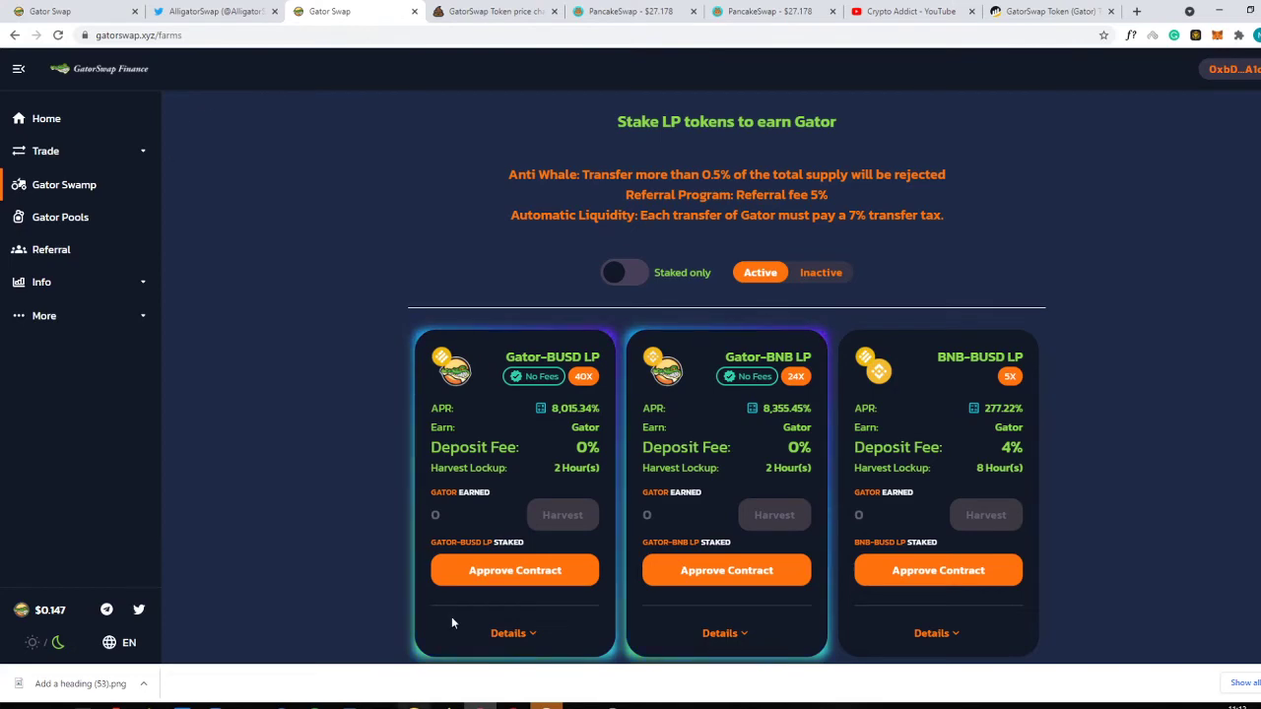
scroll(495, 573, down, 3)
scroll(424, 542, up, 2)
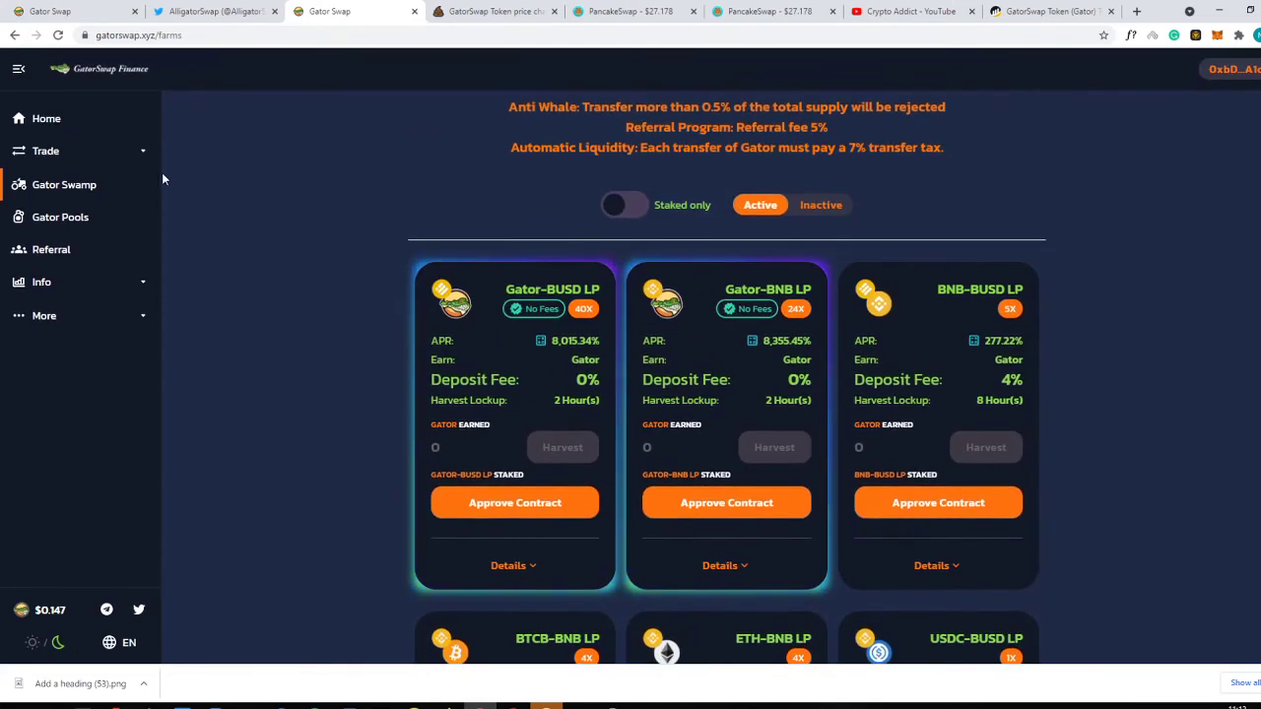
click(69, 121)
scroll(535, 587, down, 1)
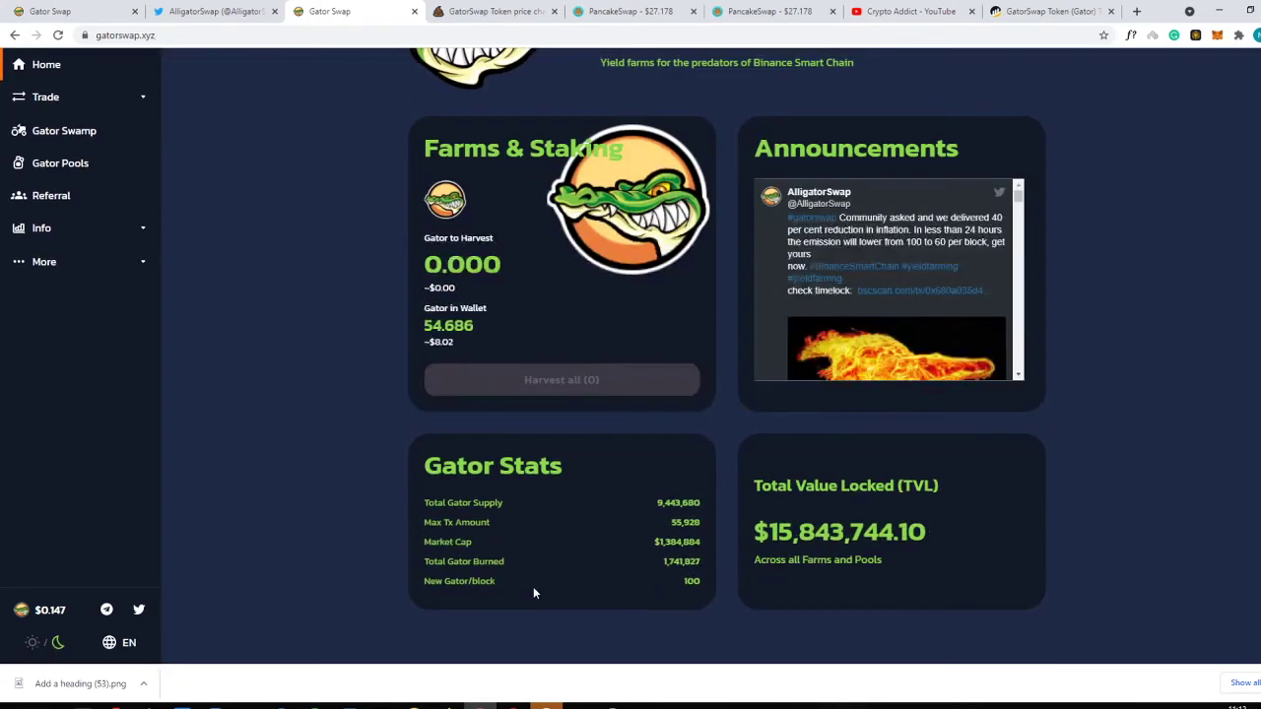
scroll(498, 560, up, 3)
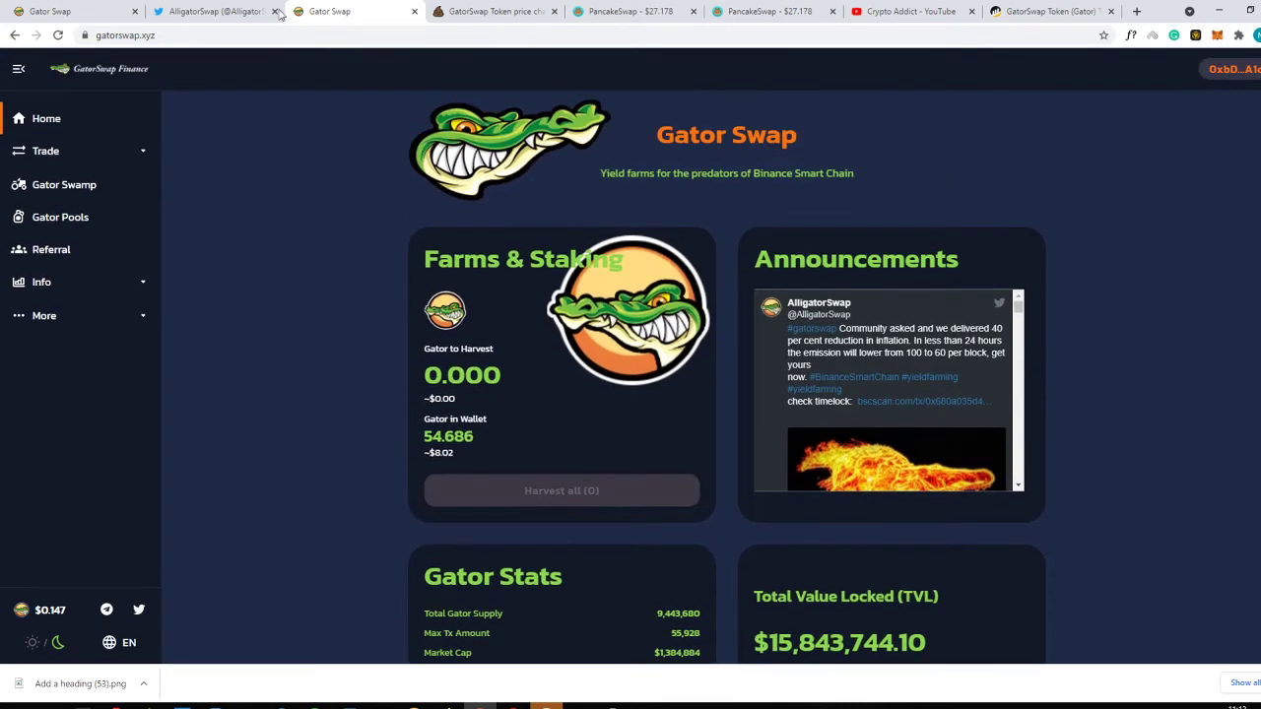
Highlight the GatorSwap Token's market cap in the PooCoin token details
click(471, 8)
scroll(191, 354, up, 5)
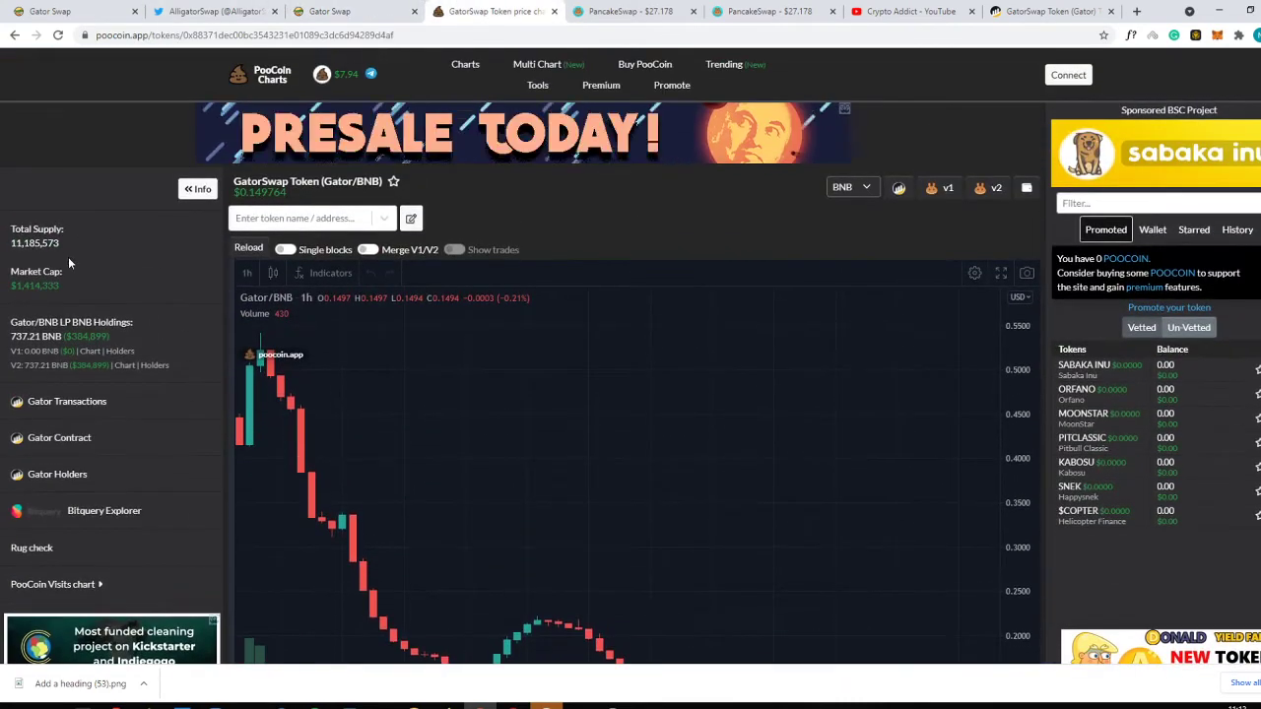
drag(80, 289, 22, 286)
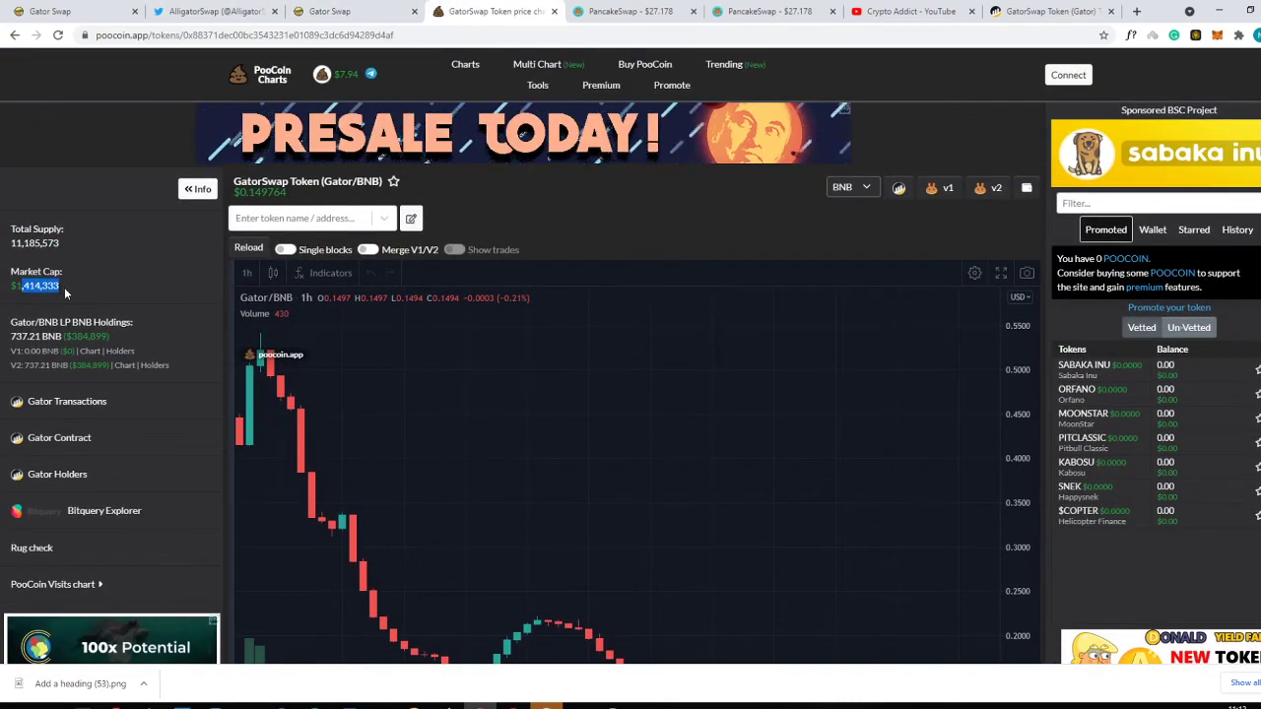
click(64, 287)
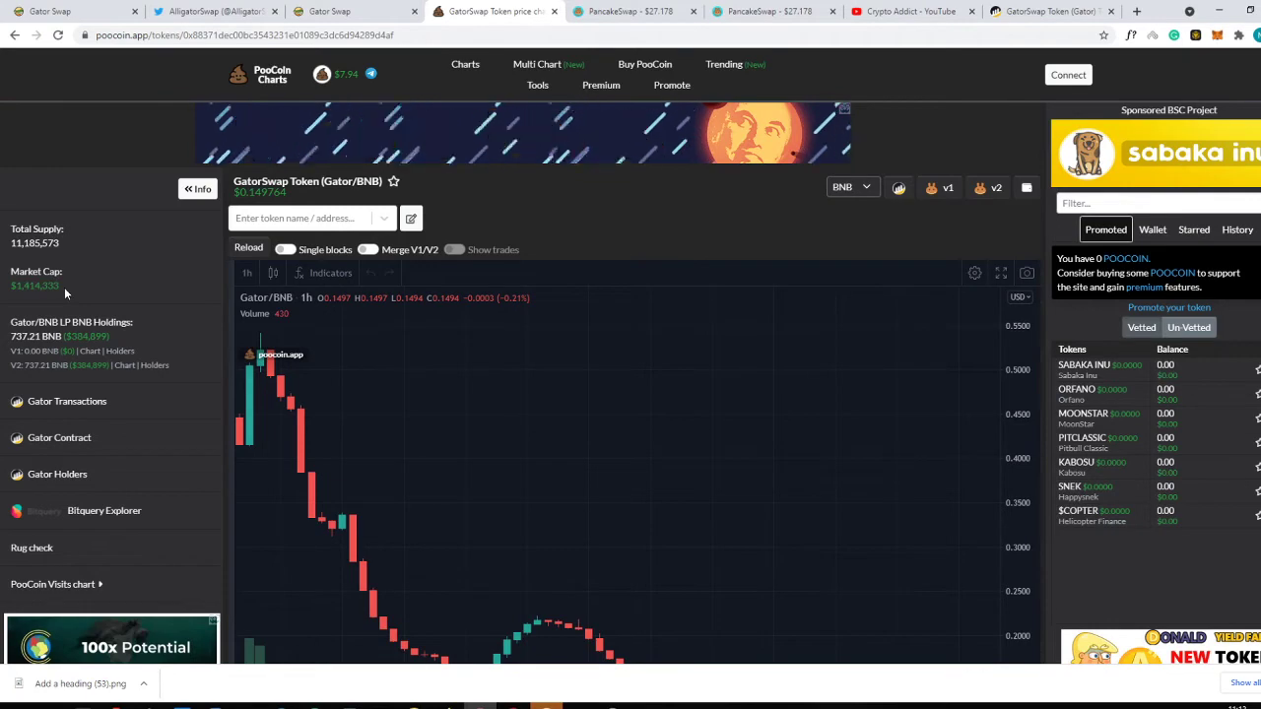
Compare the Gator Stats with the Total Value Locked figure on the Gator Swap home page
click(306, 8)
scroll(980, 647, down, 1)
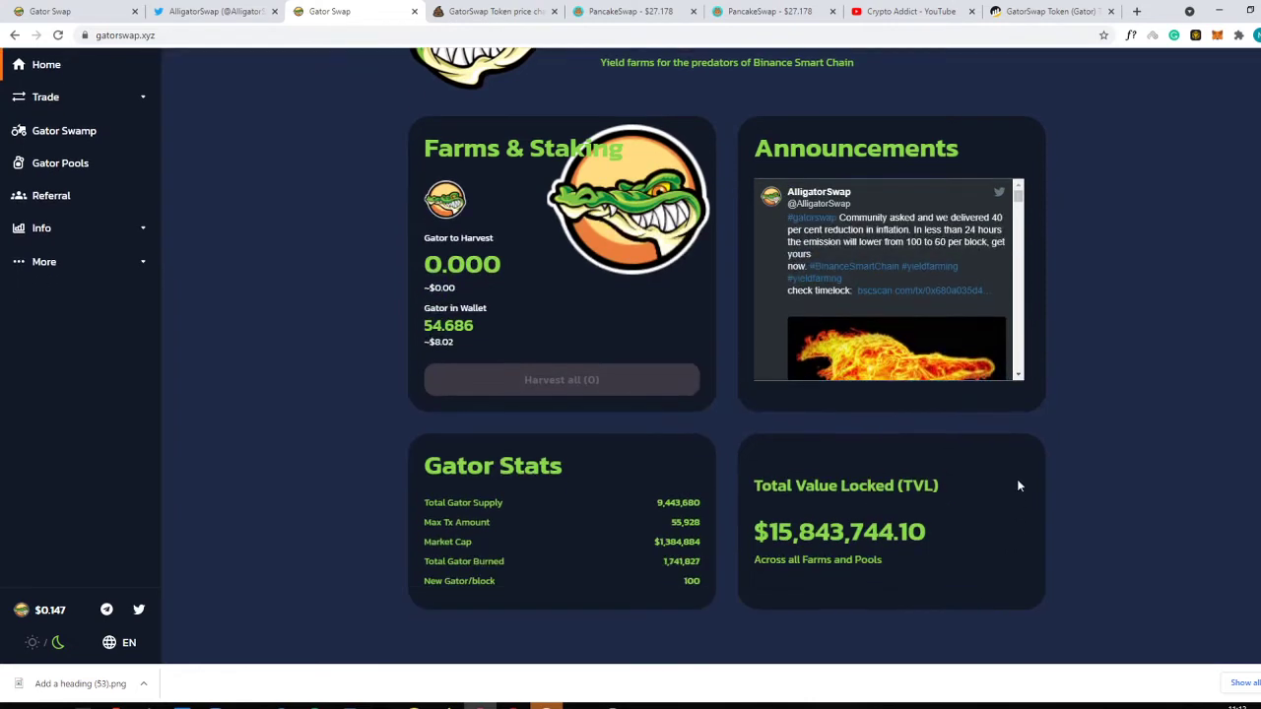
scroll(306, 266, up, 2)
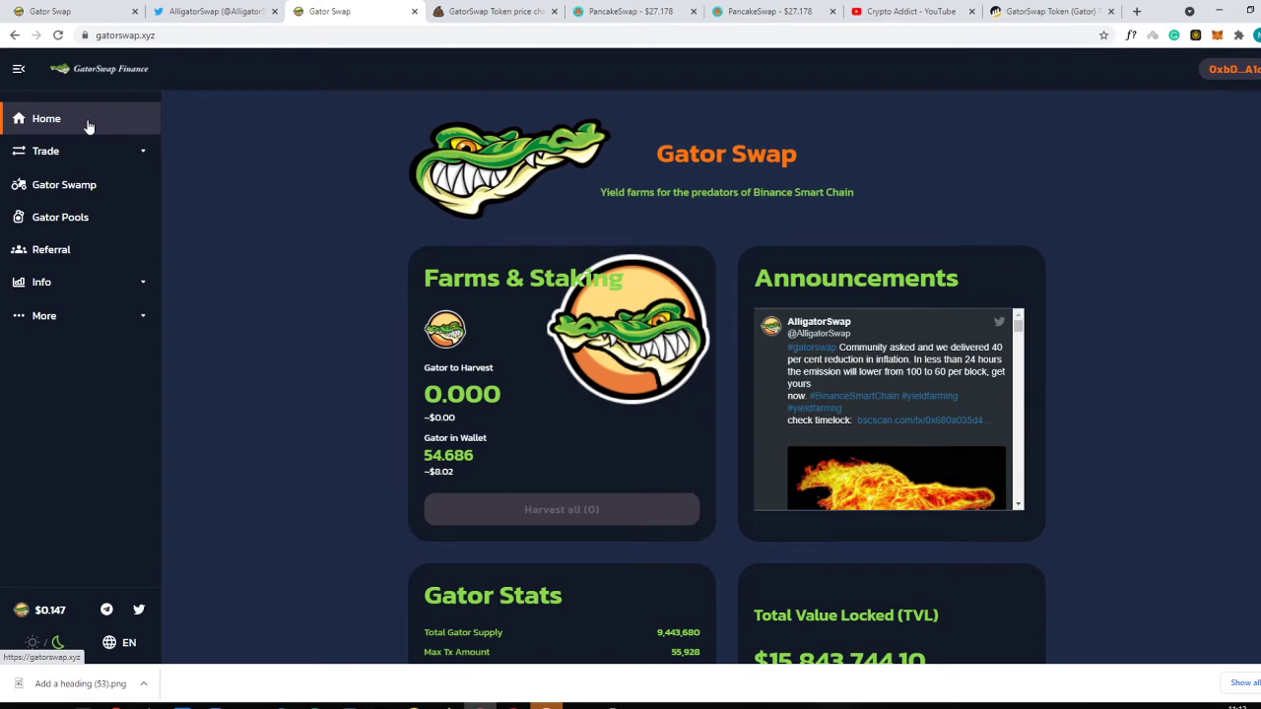
Glance at the open PancakeSwap swap and liquidity pages, and examine the recent hourly Gator/BNB price movement on PooCoin
click(613, 8)
click(769, 11)
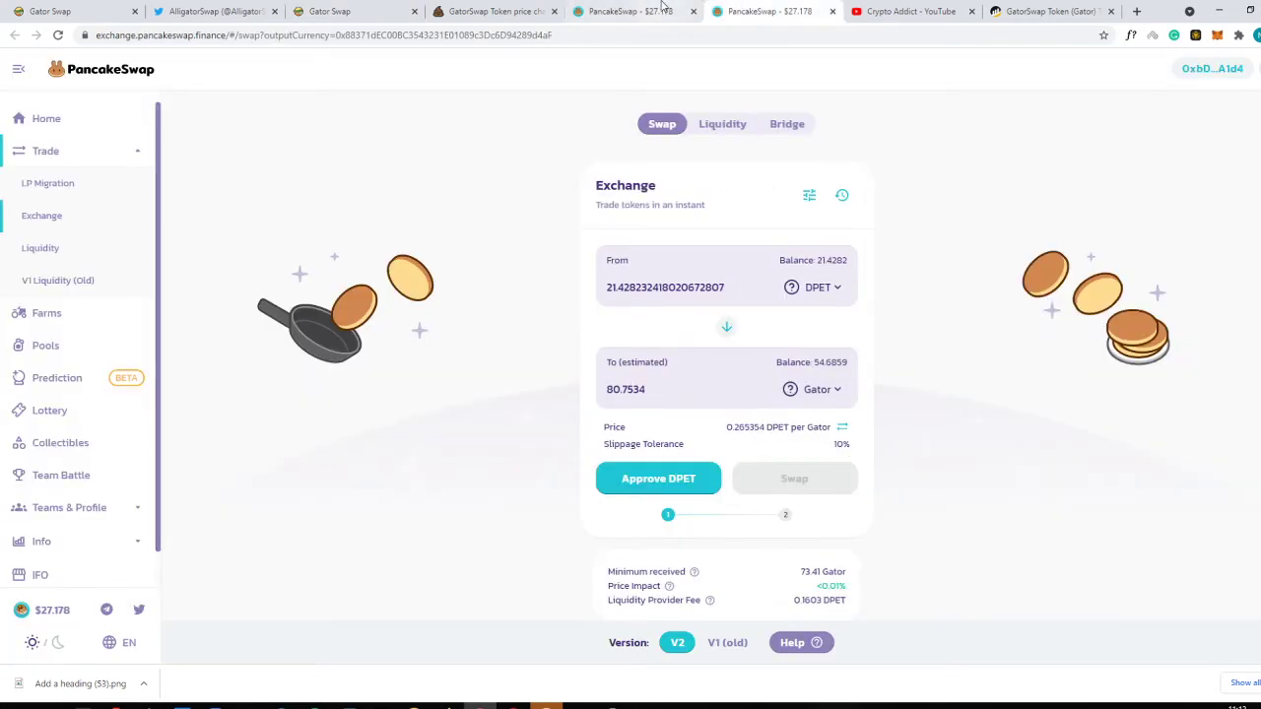
click(631, 11)
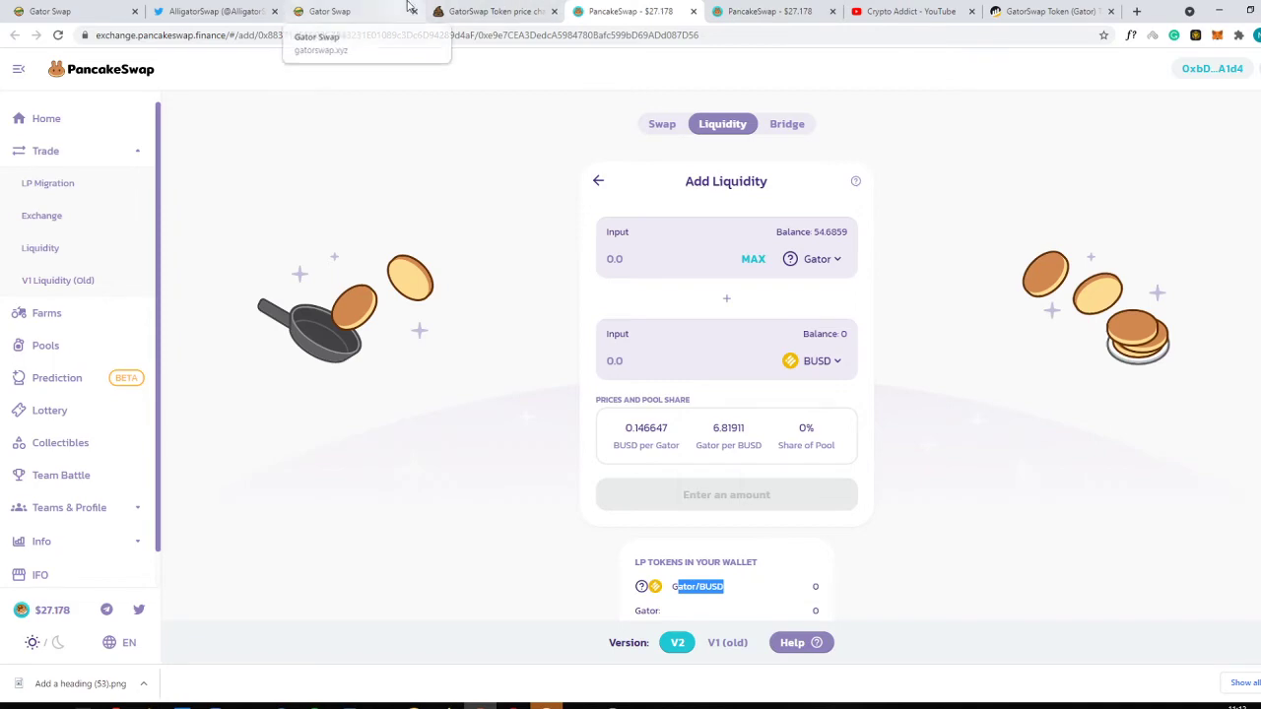
click(509, 12)
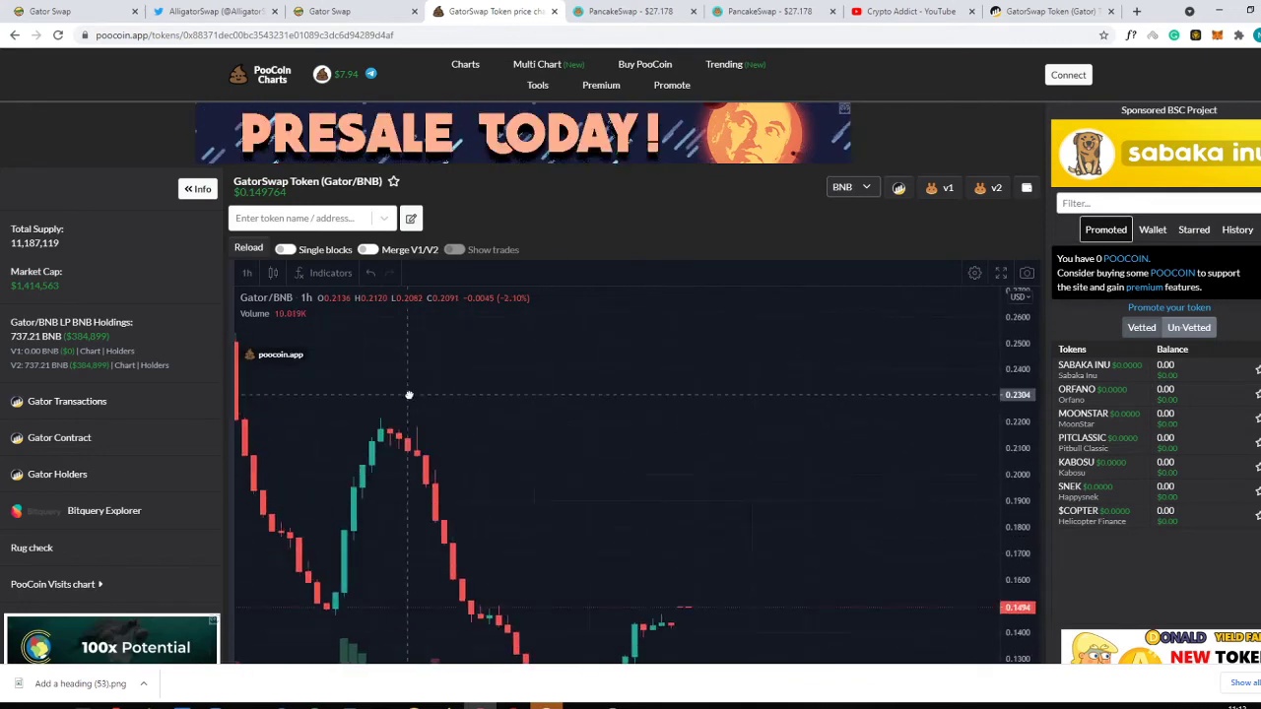
scroll(1184, 551, down, 2)
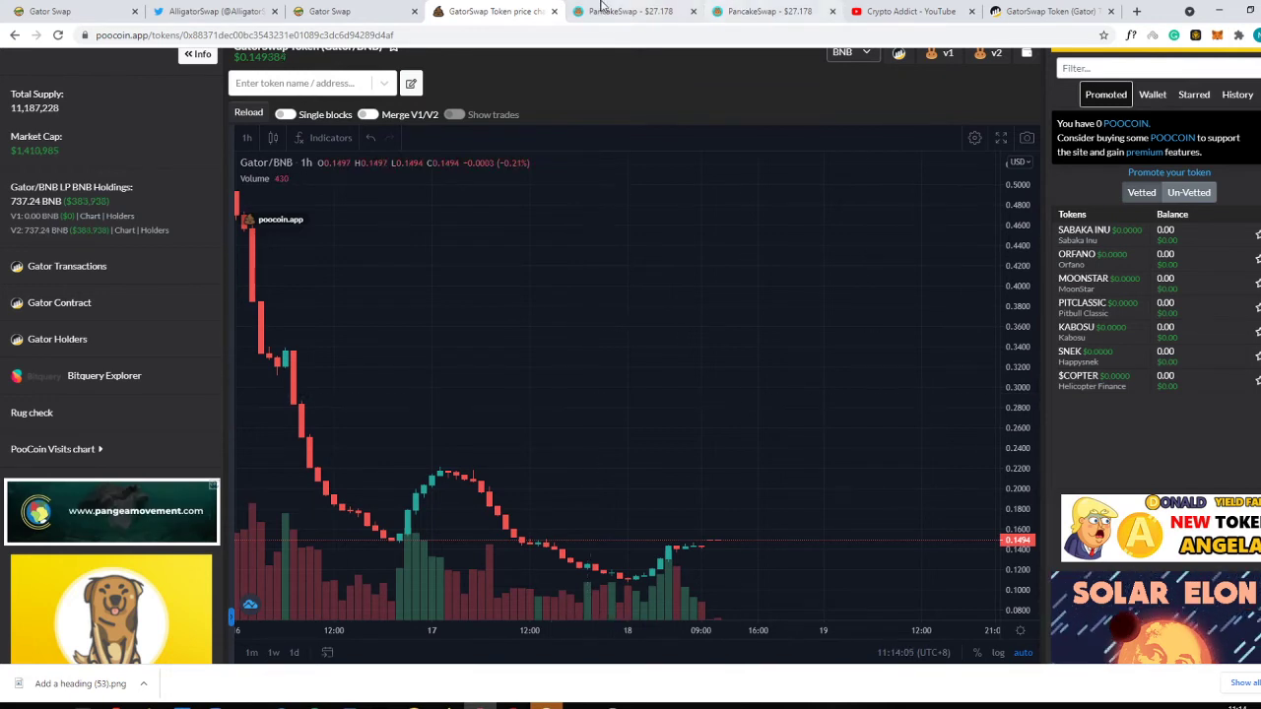
Return to the Gator Swap home page and expand its Info and More sections to check the available links
click(392, 7)
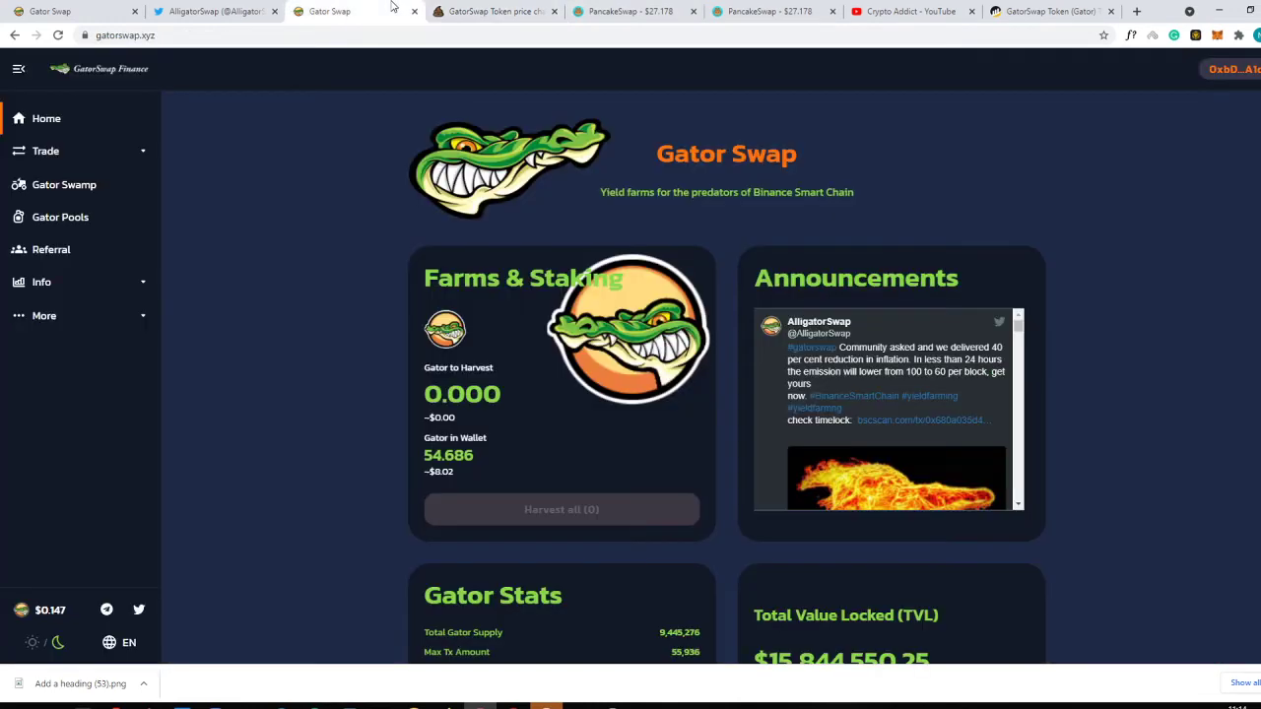
click(106, 286)
click(121, 380)
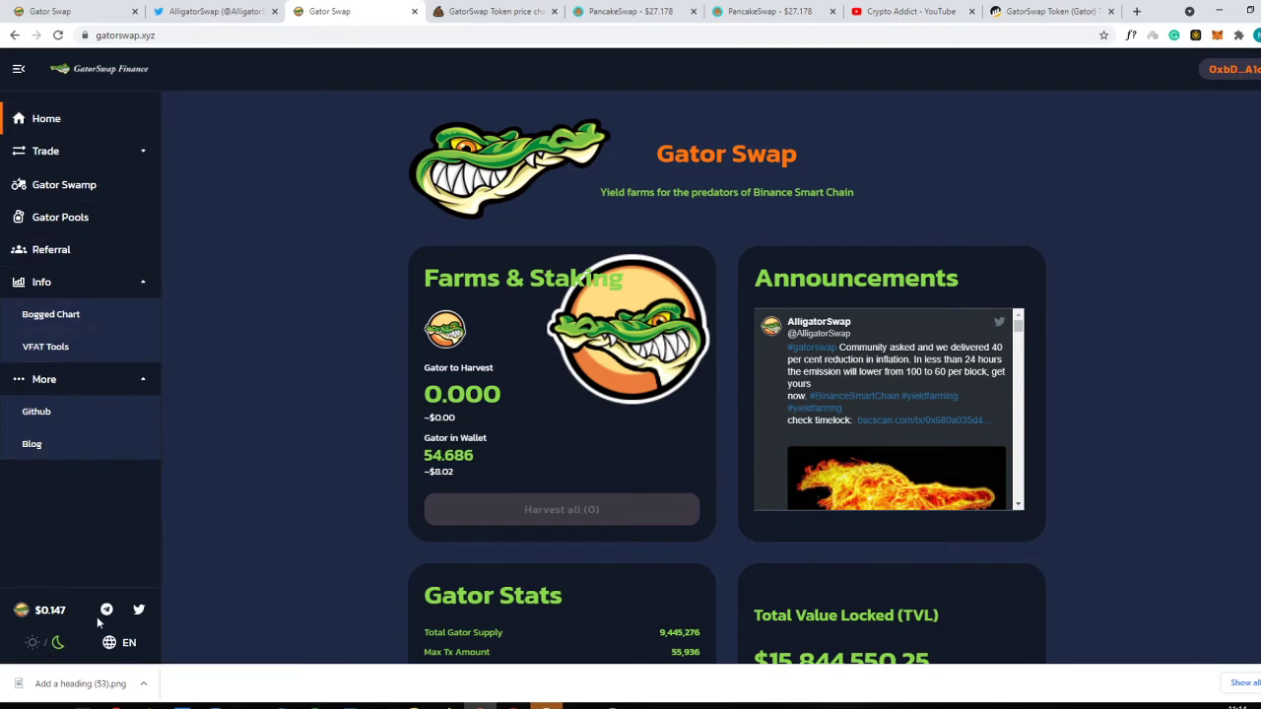
Move the PancakeSwap liquidity tab ahead of the PooCoin chart and look through PancakeSwap's navigation, including IFO and the Info section
drag(628, 10, 535, 22)
scroll(99, 443, down, 1)
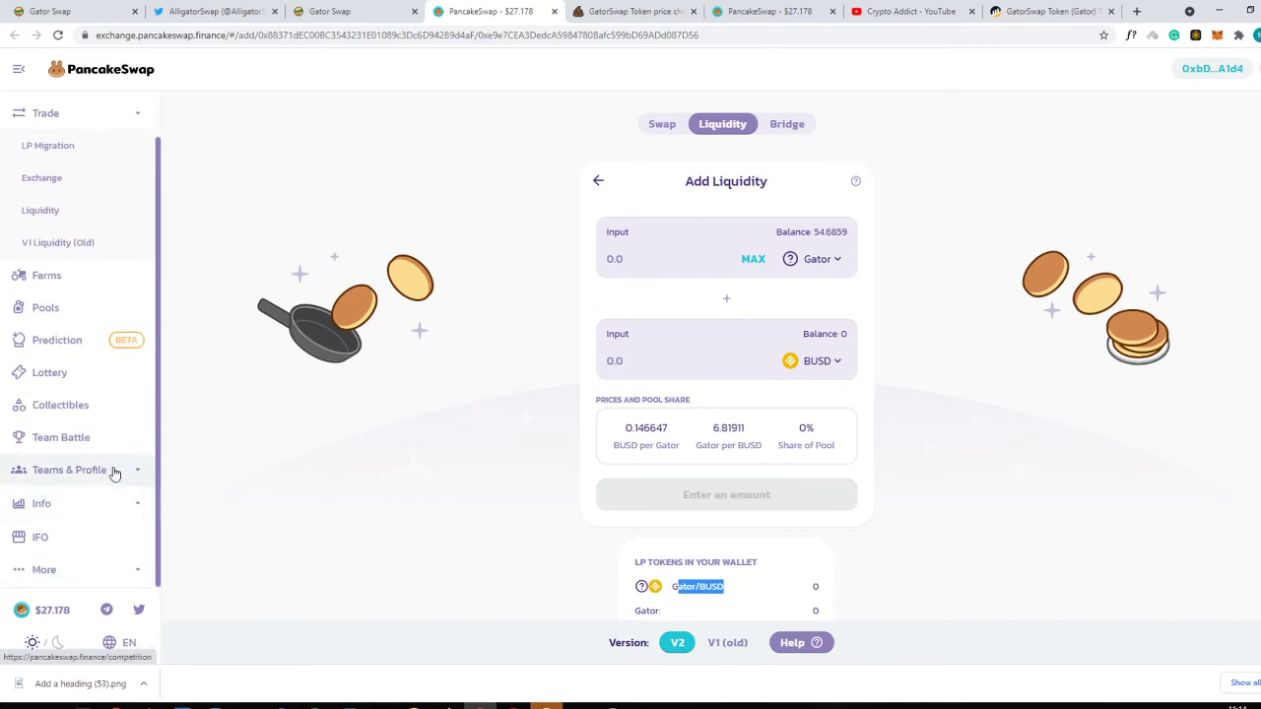
click(106, 536)
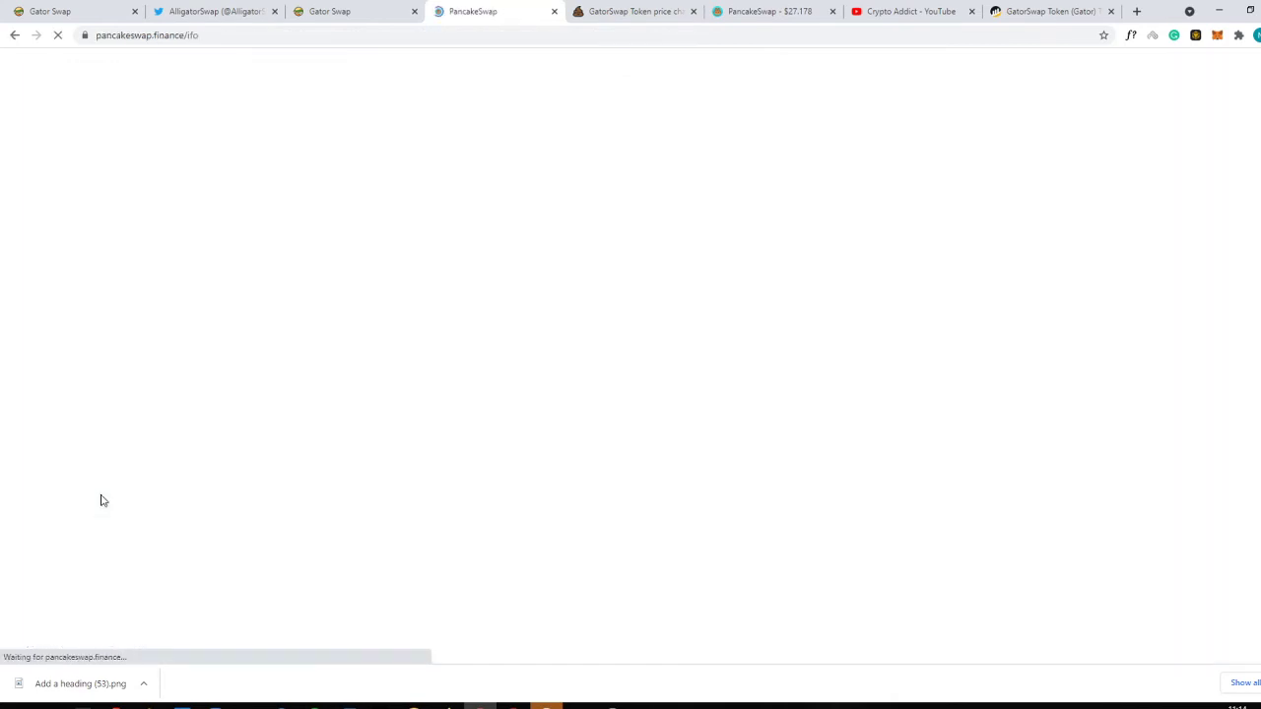
click(14, 34)
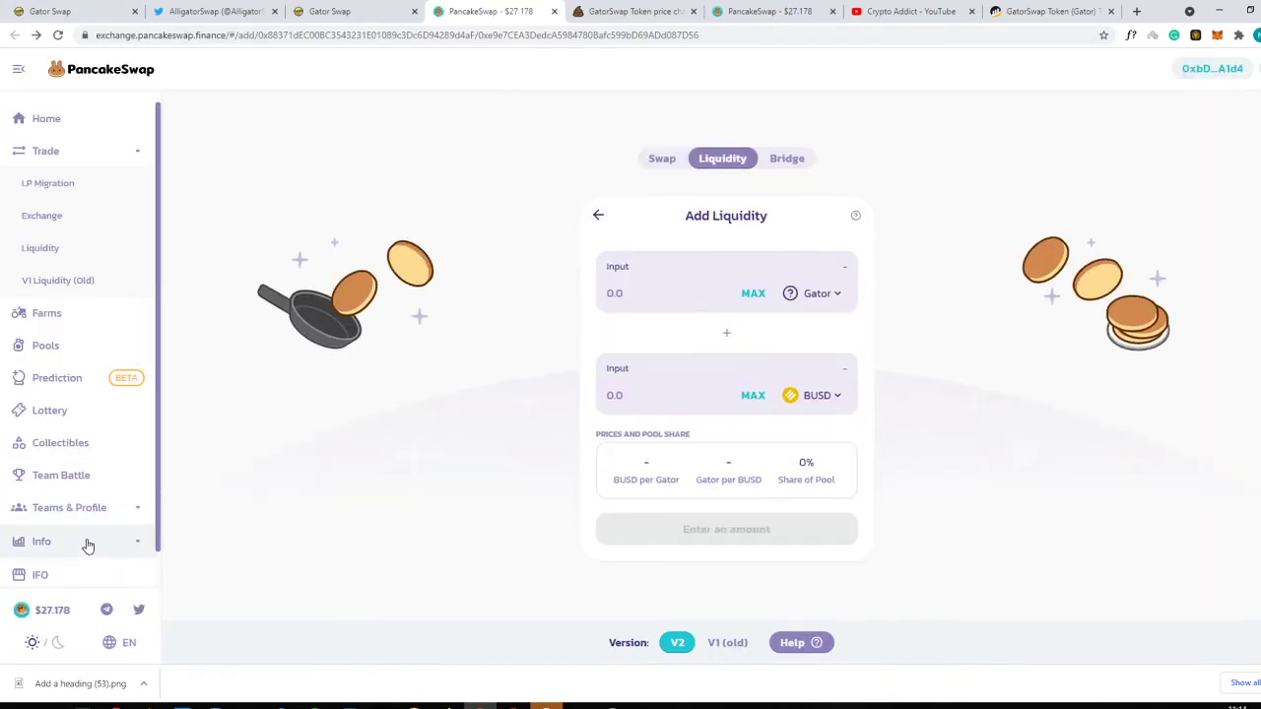
scroll(88, 545, down, 2)
scroll(93, 495, up, 2)
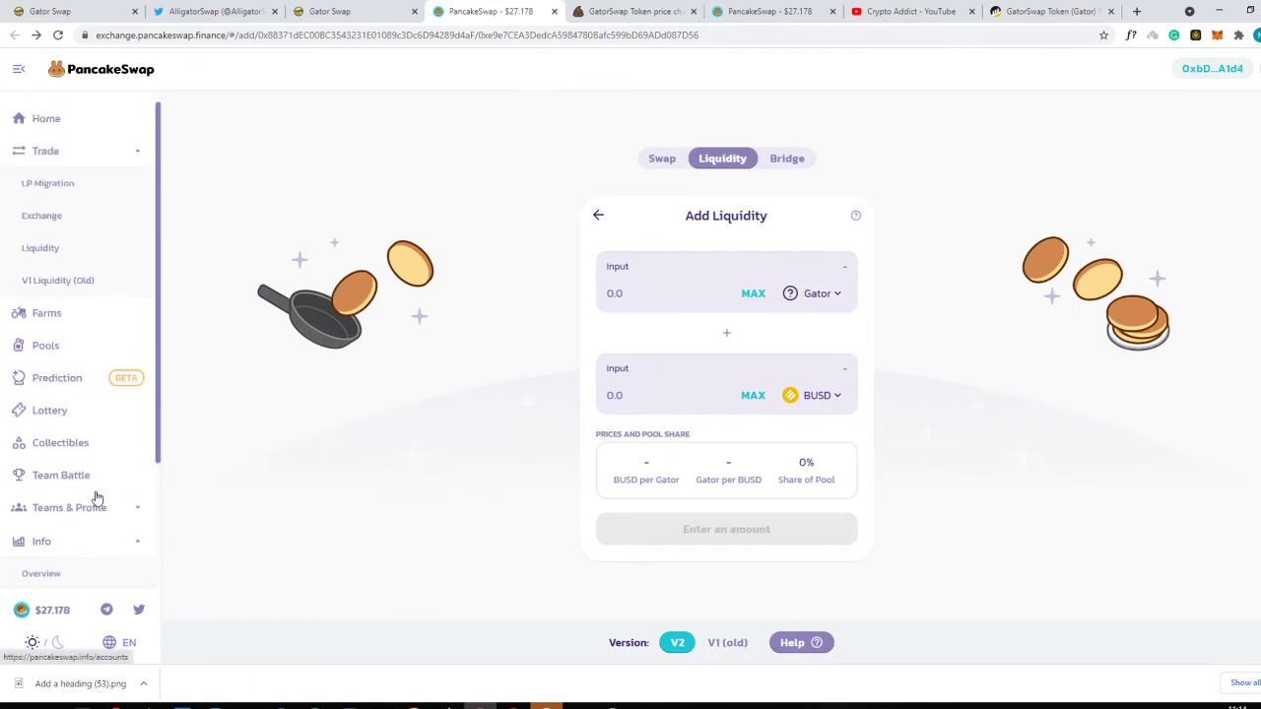
Pass the GatorSwap Token page on BscScan and load pantherswap.com in a new tab
click(911, 11)
click(1046, 11)
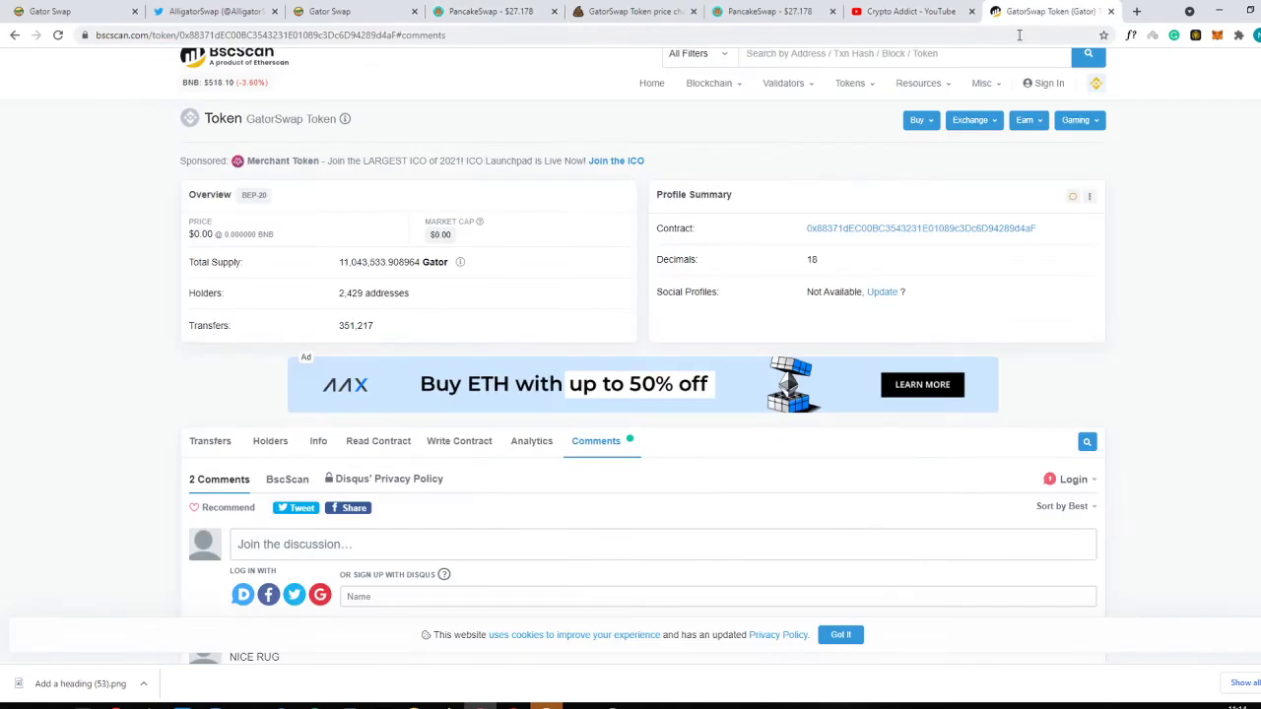
click(1016, 35)
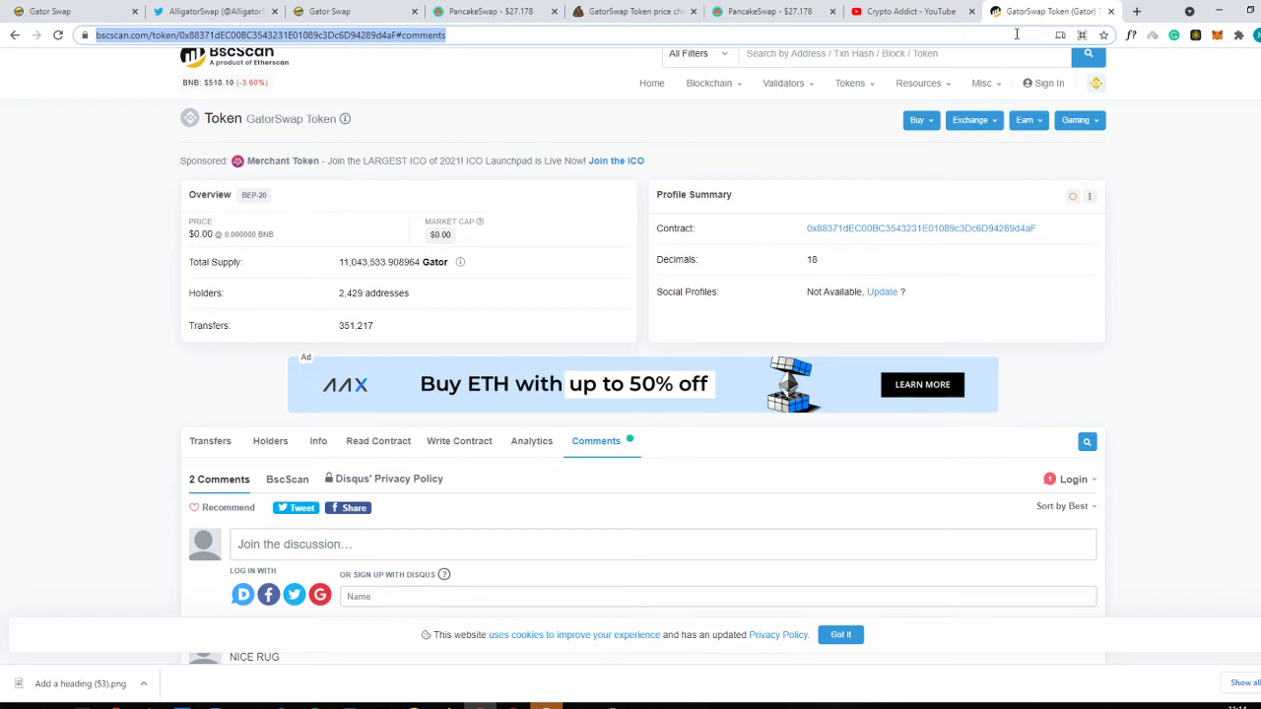
key(ctrl+t)
text(panther)
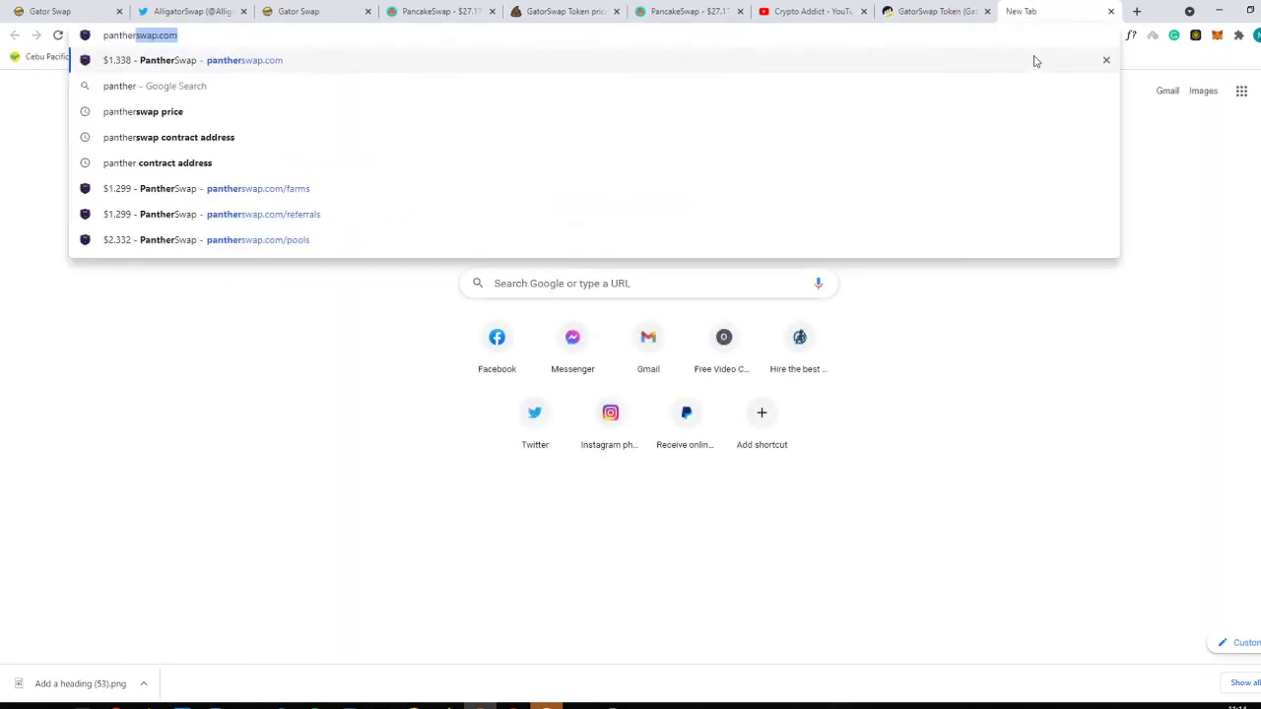
key(Return)
Enter garudaswap.finance as the address in another new tab, and open PantherSwap's Audits page in its own tab
key(ctrl+t)
text(garuda)
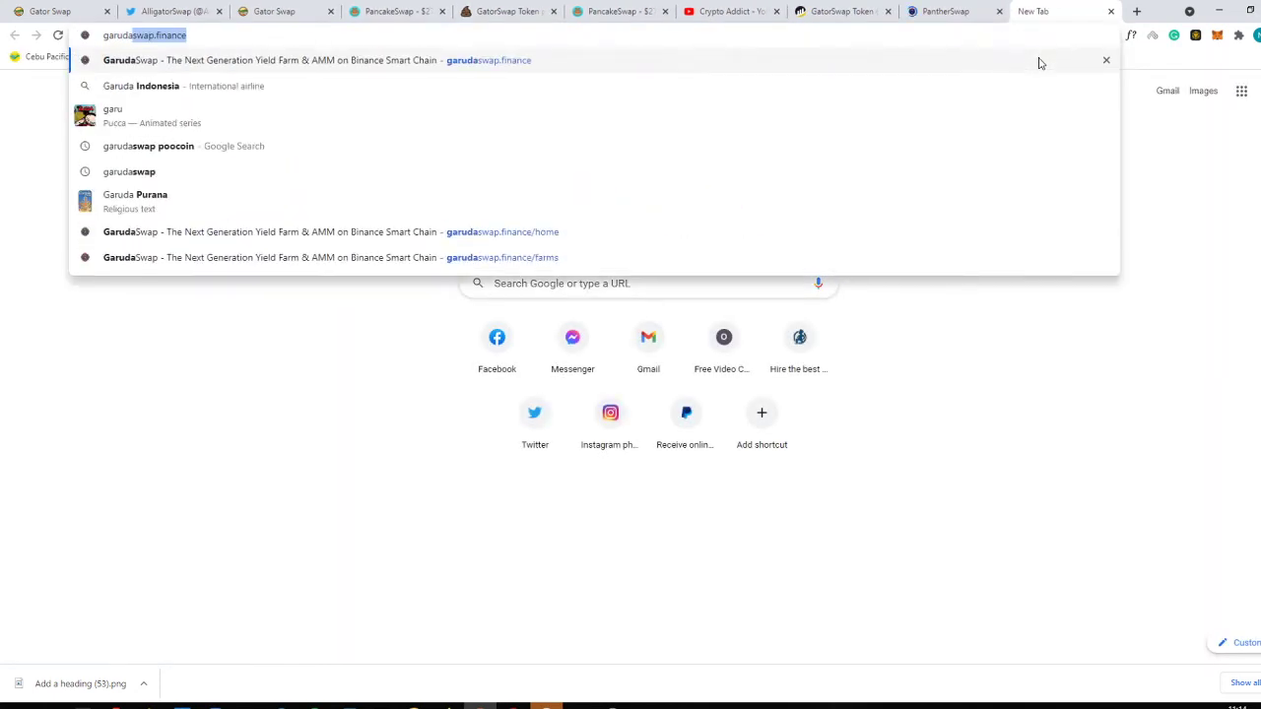
click(950, 11)
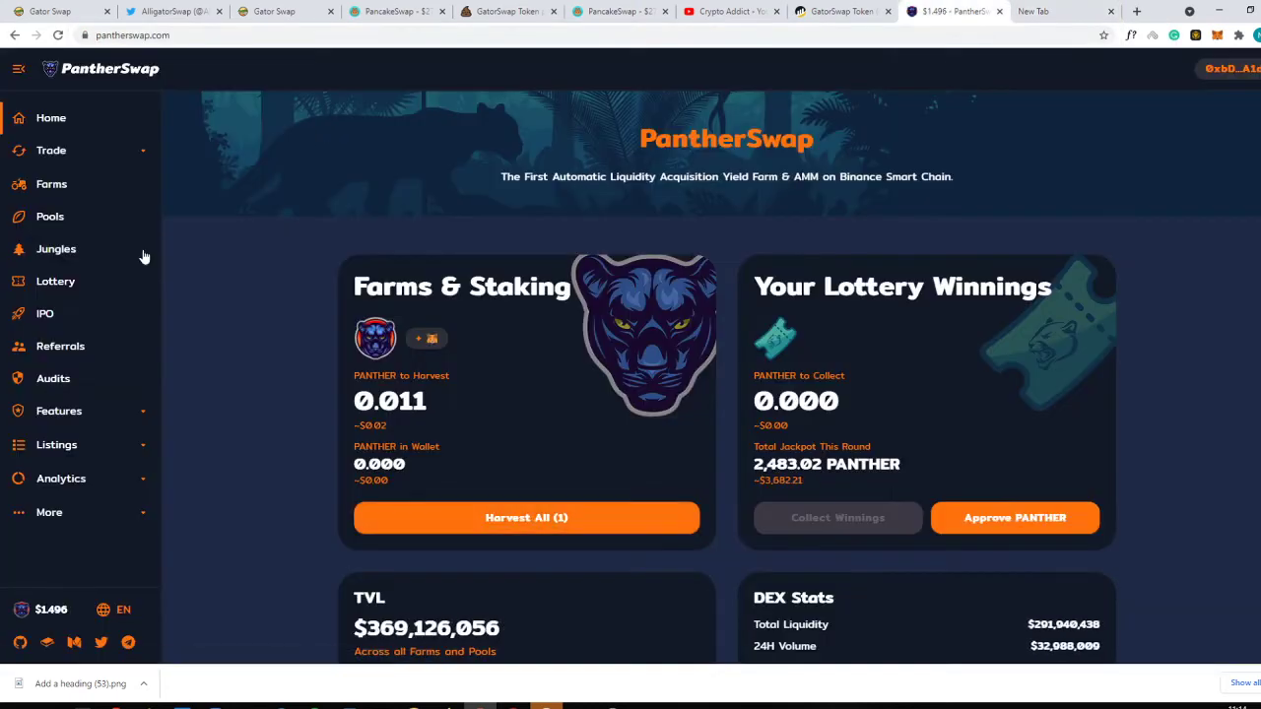
right_click(129, 380)
click(189, 386)
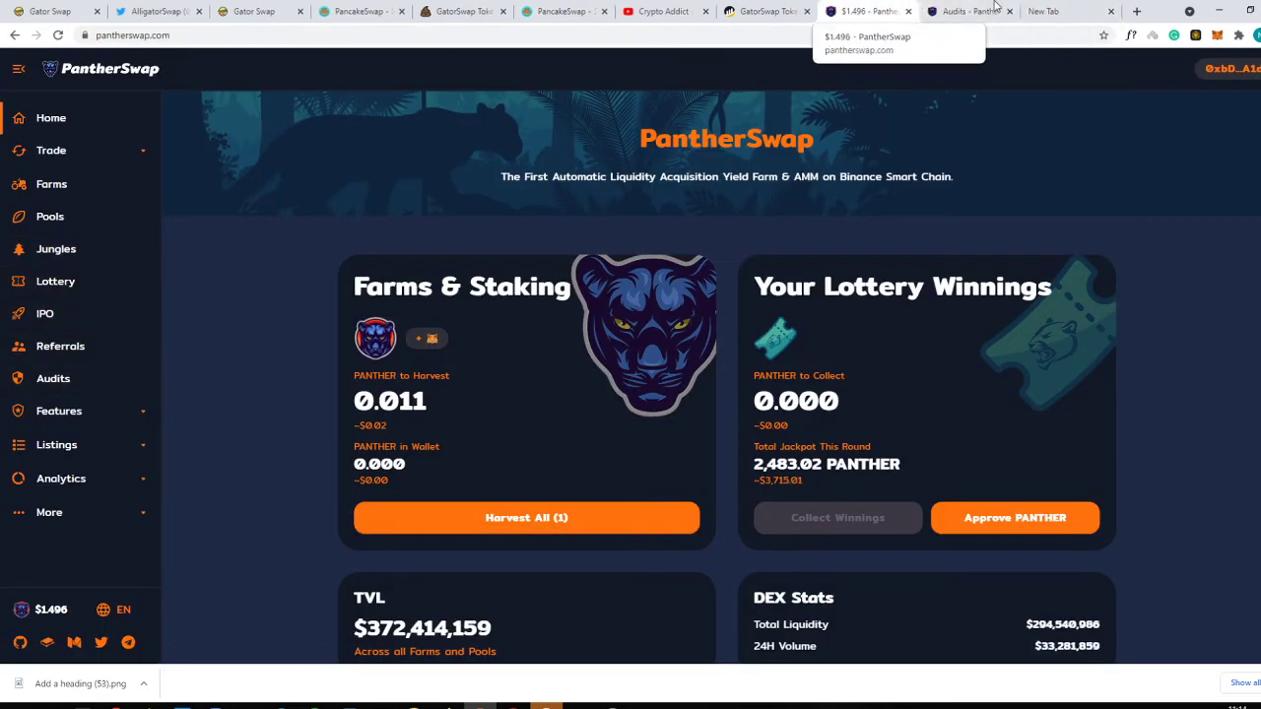
Load garudaswap.finance, open its Audits page in a new tab, and go back to the PooCoin Gator/BNB chart
click(1044, 12)
key(Return)
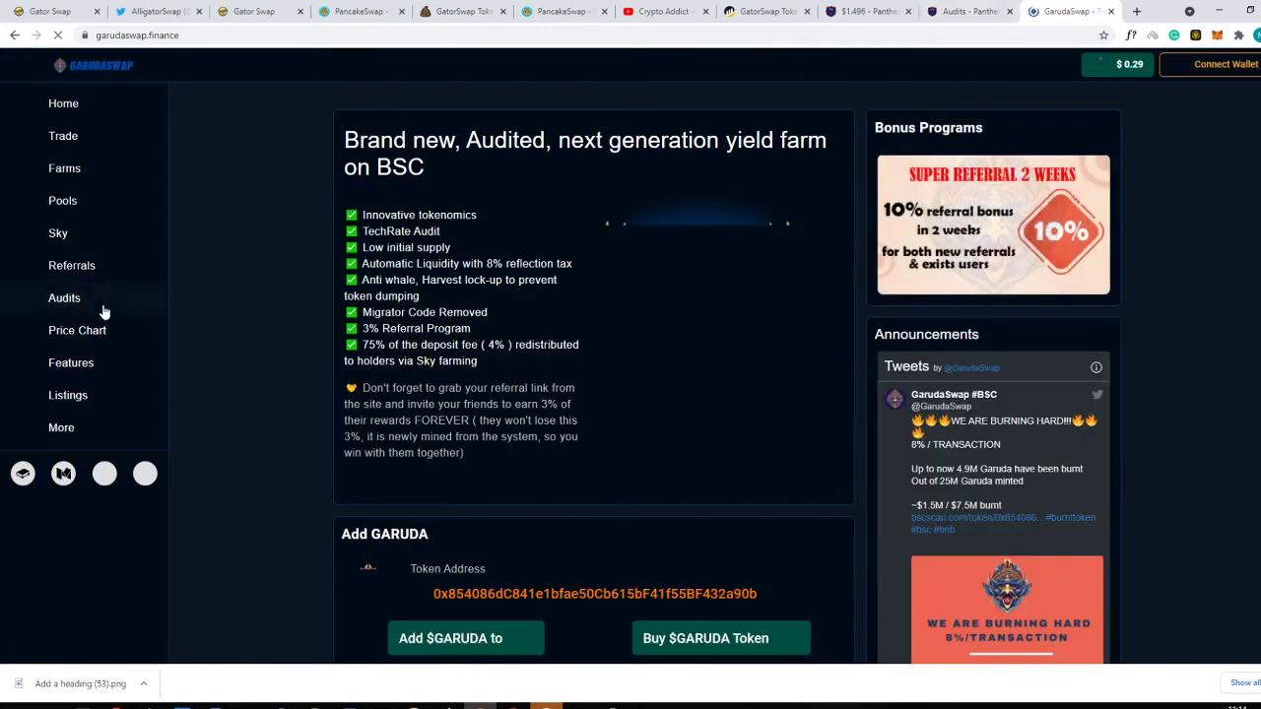
right_click(101, 309)
click(126, 320)
click(423, 11)
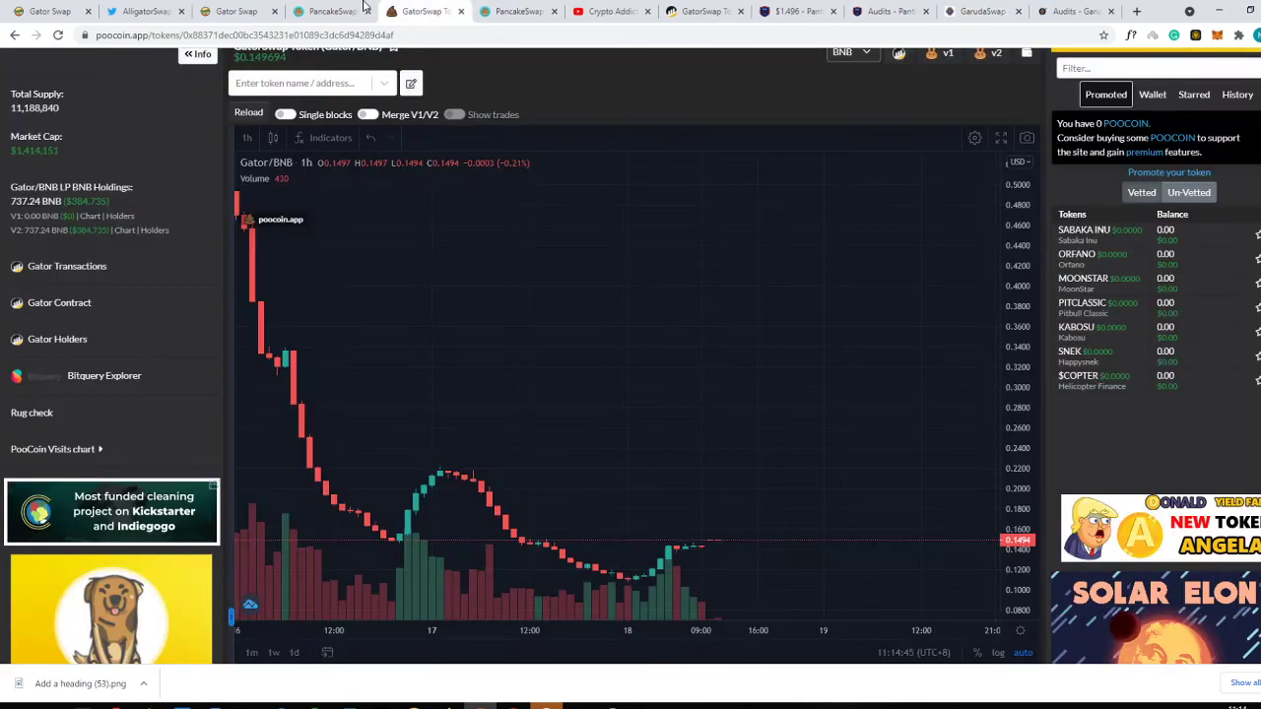
Move the second Gator Swap tab in between PantherSwap and its Audits page, and review GarudaSwap's audits, its home page and PantherSwap's audits
click(273, 8)
drag(274, 8, 822, 5)
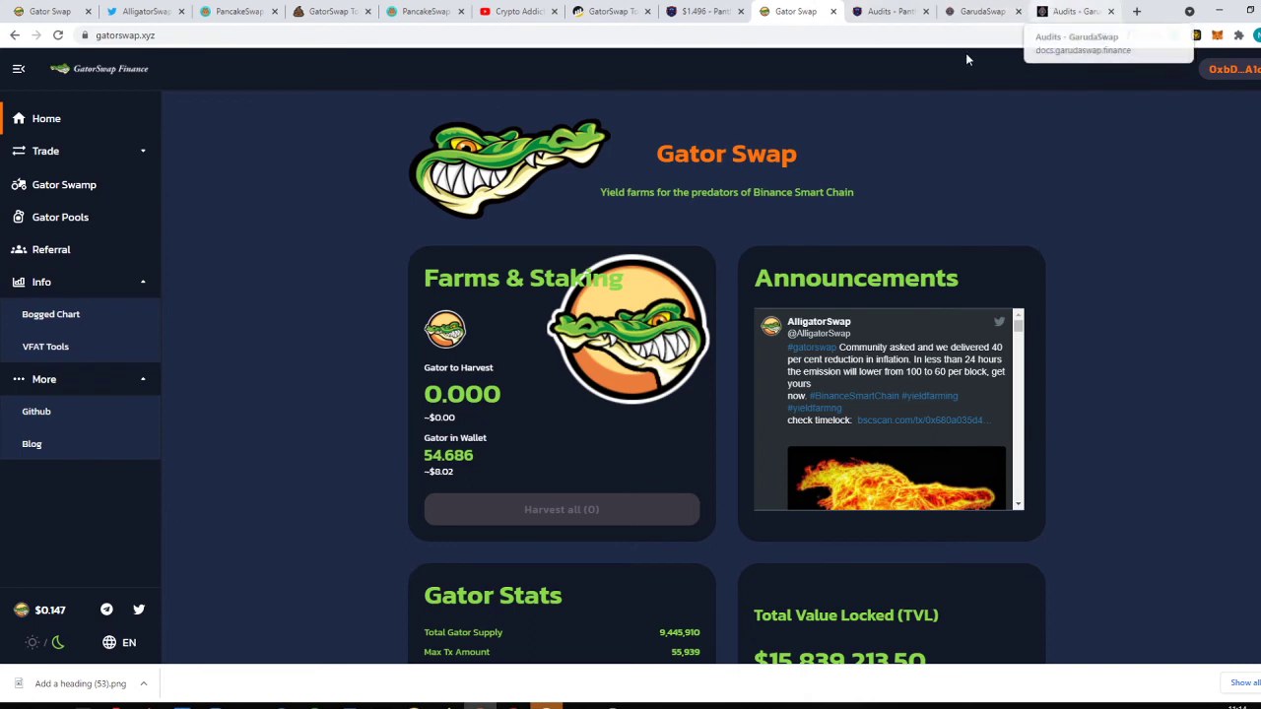
click(1092, 6)
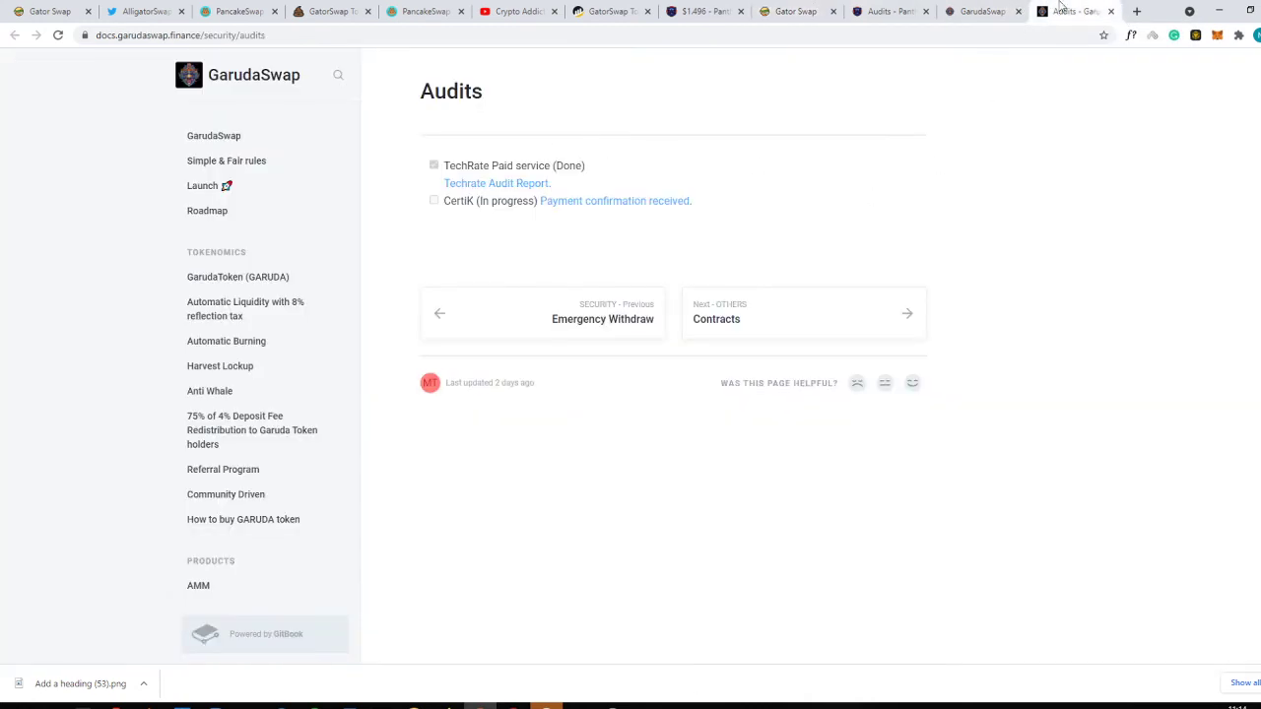
click(1010, 8)
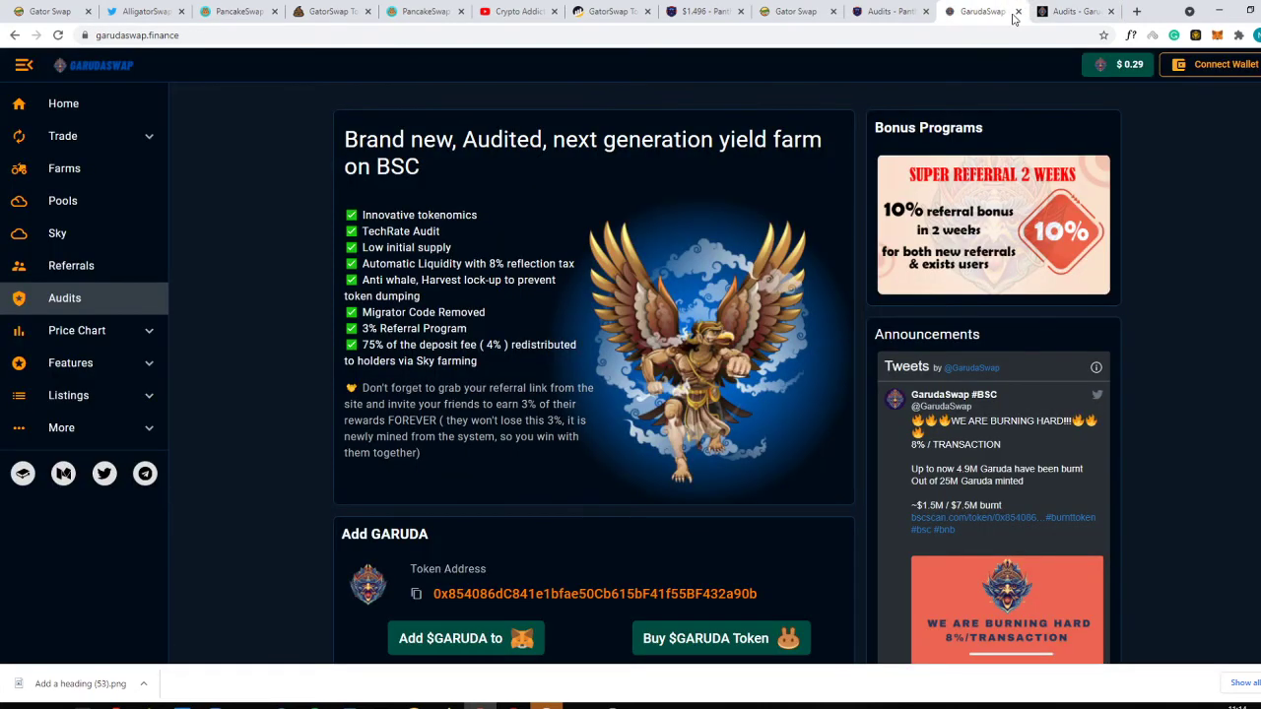
click(898, 19)
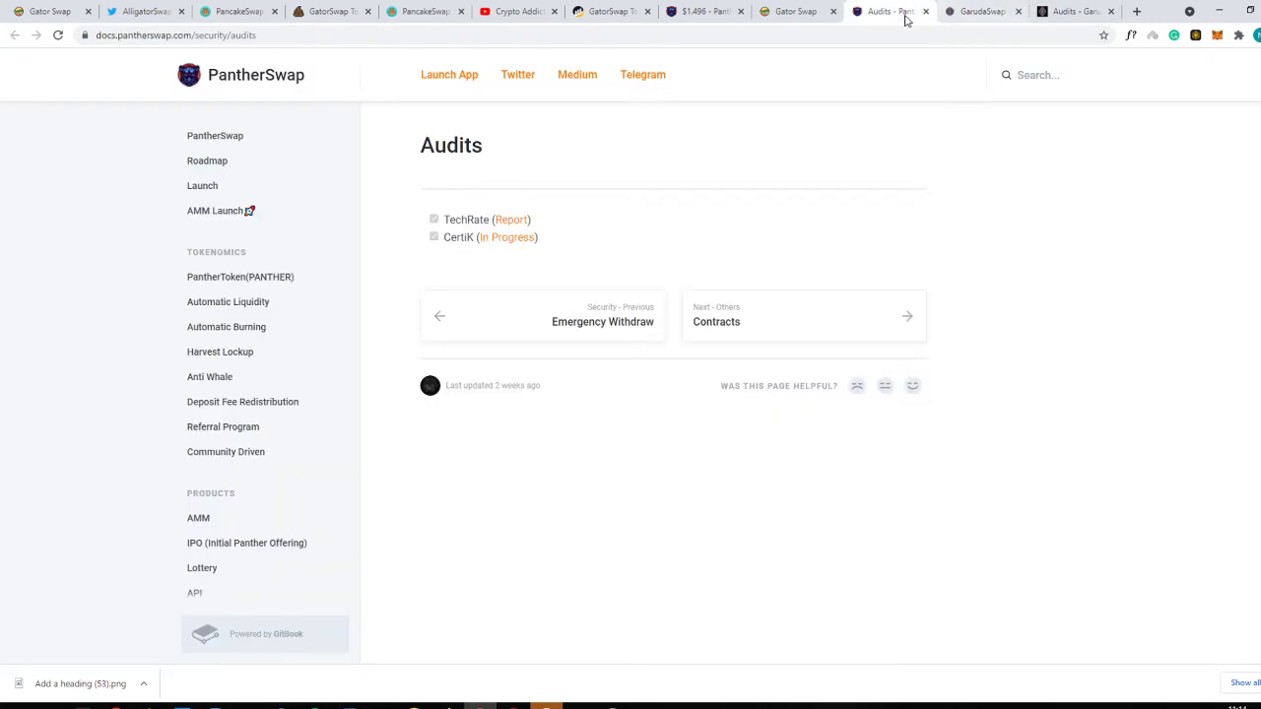
Close the PantherSwap Audits, GarudaSwap and GarudaSwap Audits tabs to return to the Gator Swap home page
click(925, 10)
click(925, 11)
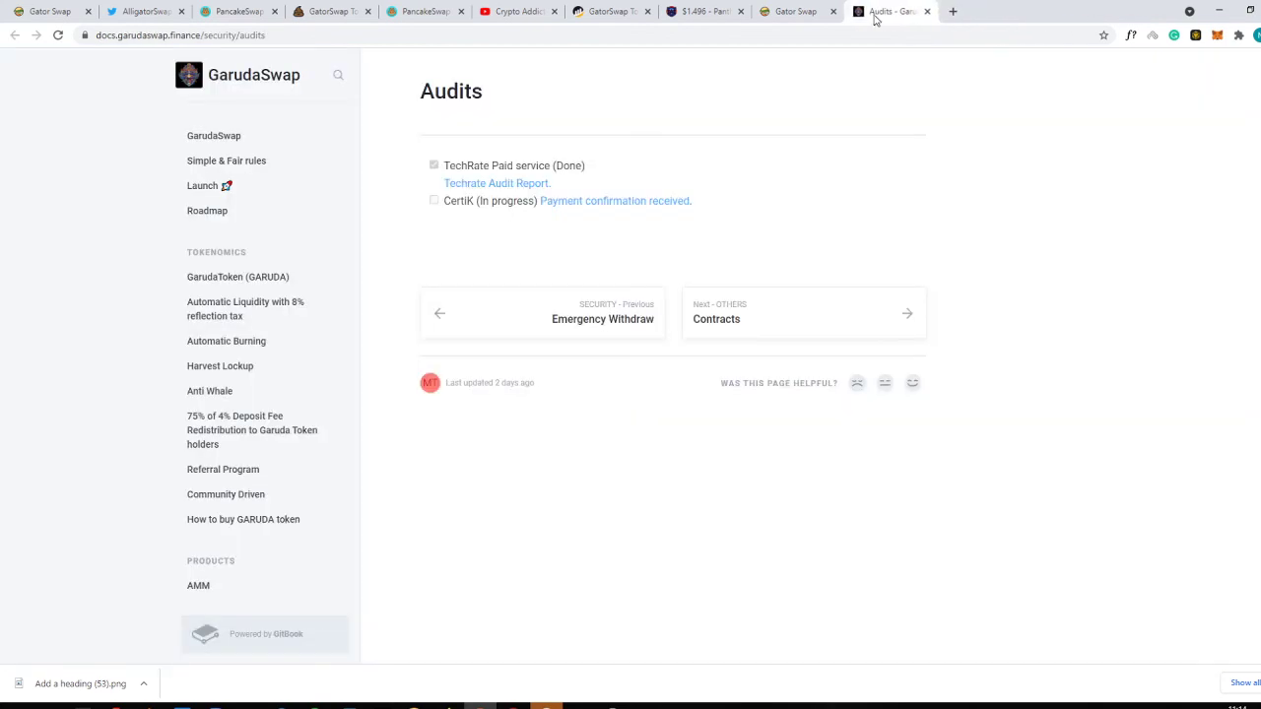
click(926, 11)
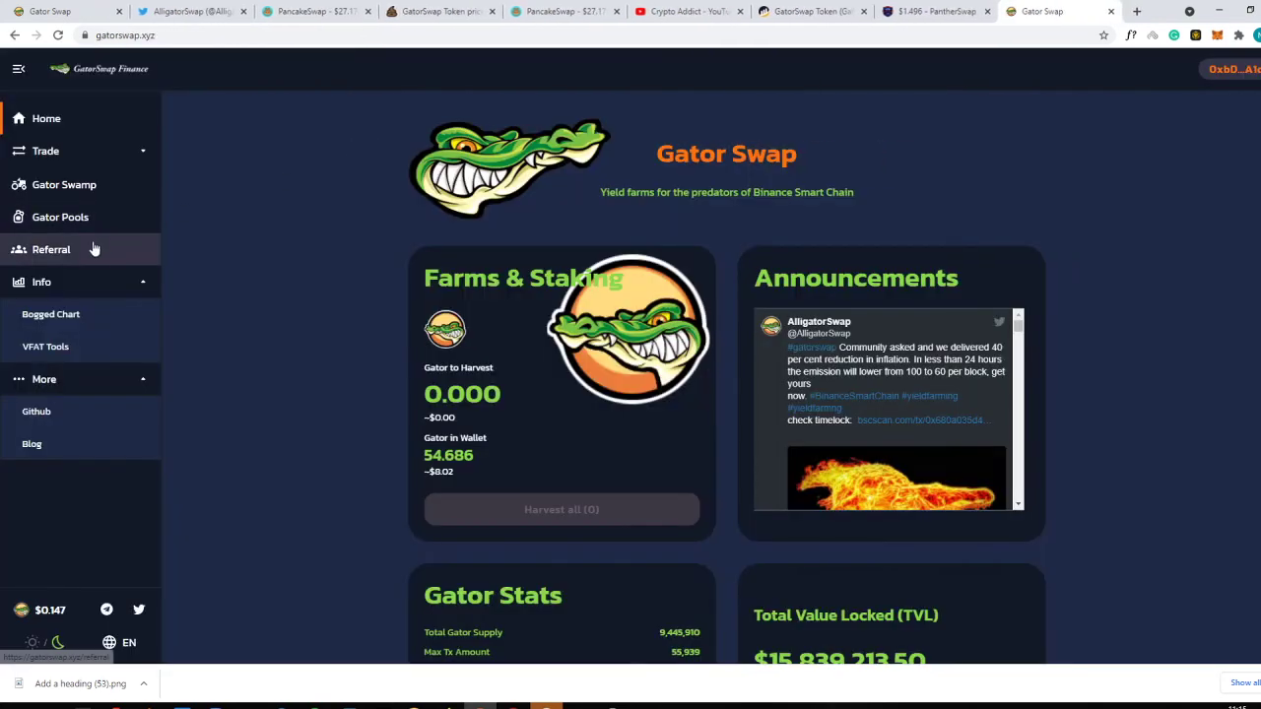
click(94, 285)
click(94, 285)
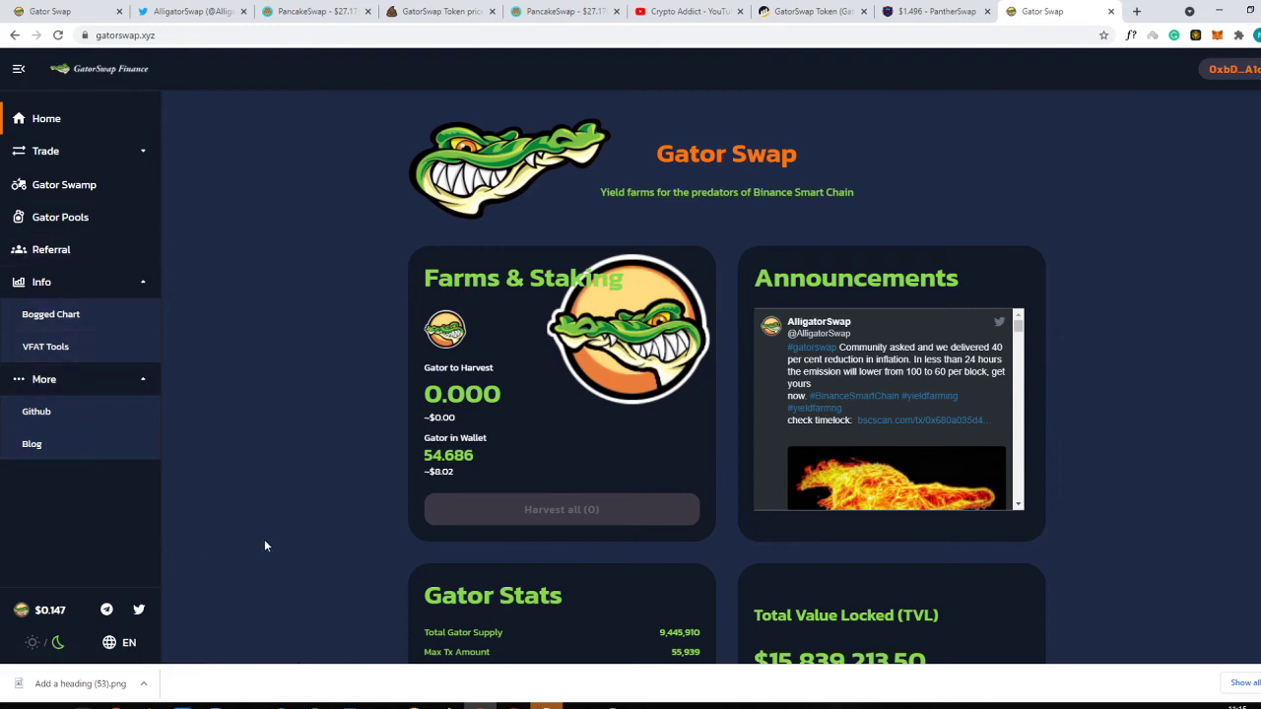
scroll(265, 547, down, 2)
scroll(266, 539, up, 2)
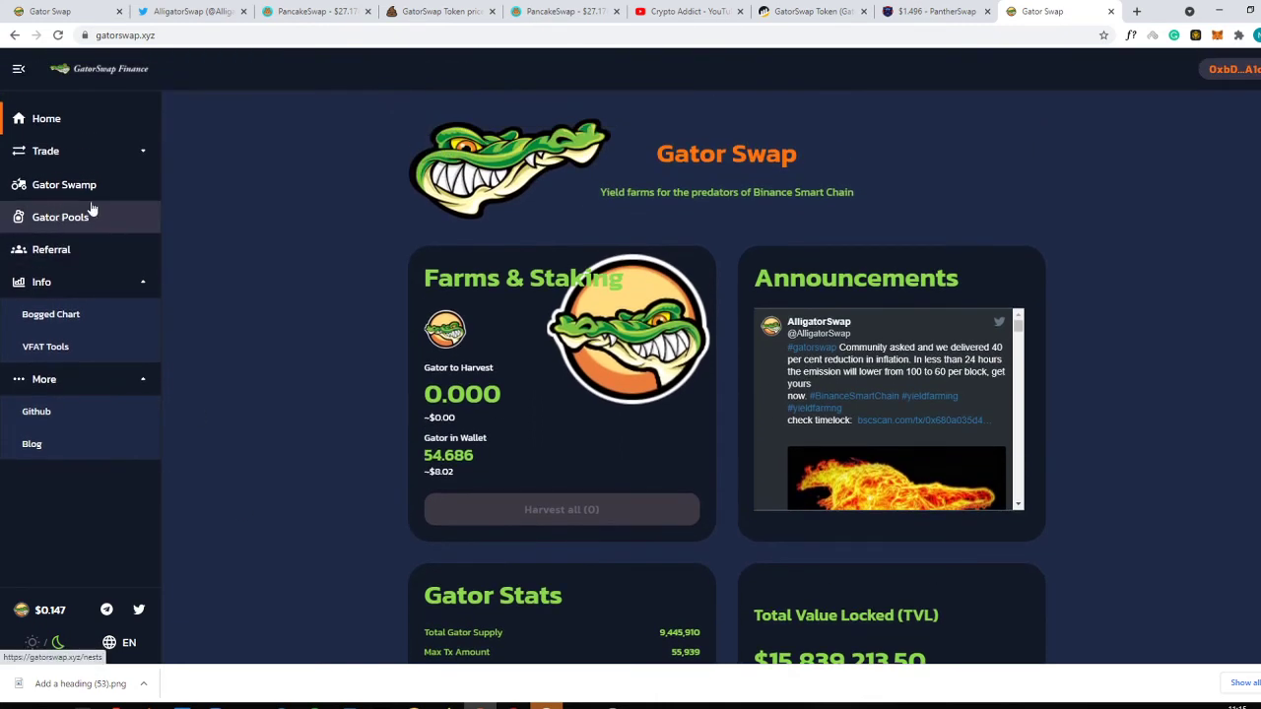
Follow Gator Swap's Exchange link to PancakeSwap's swap page for the Gator token, and return to the Gator Swap home page
click(112, 162)
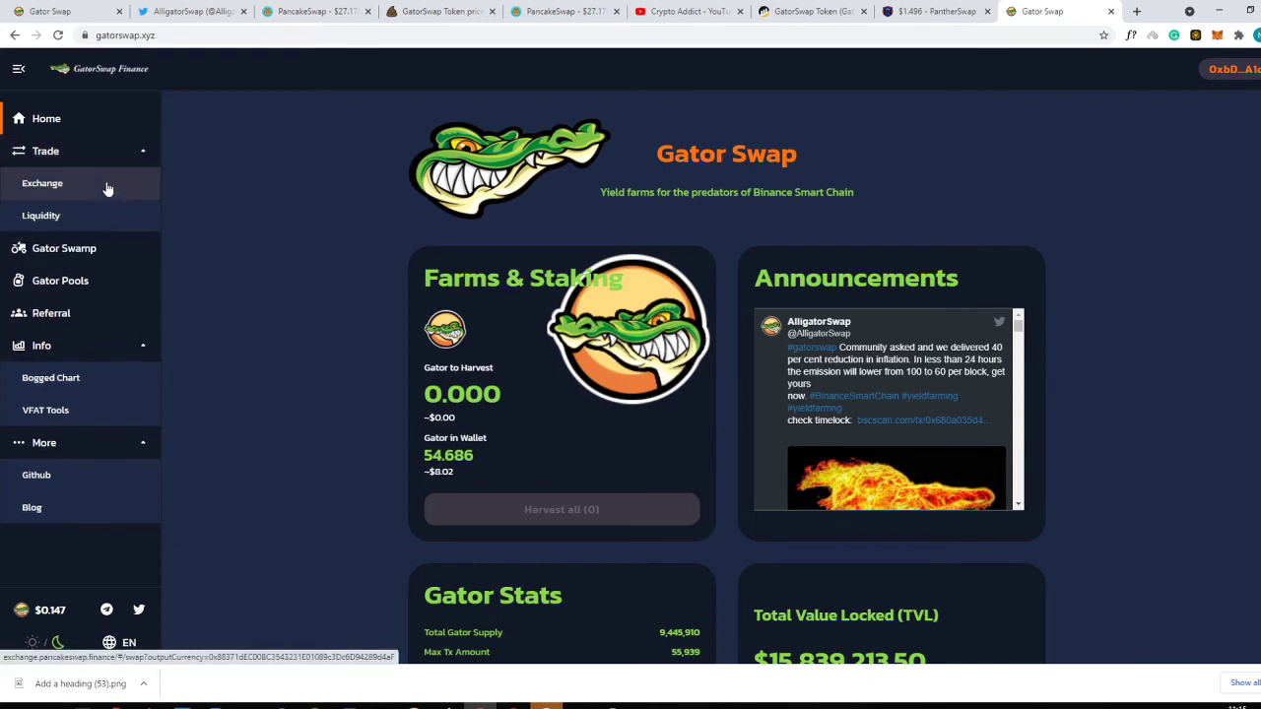
click(108, 188)
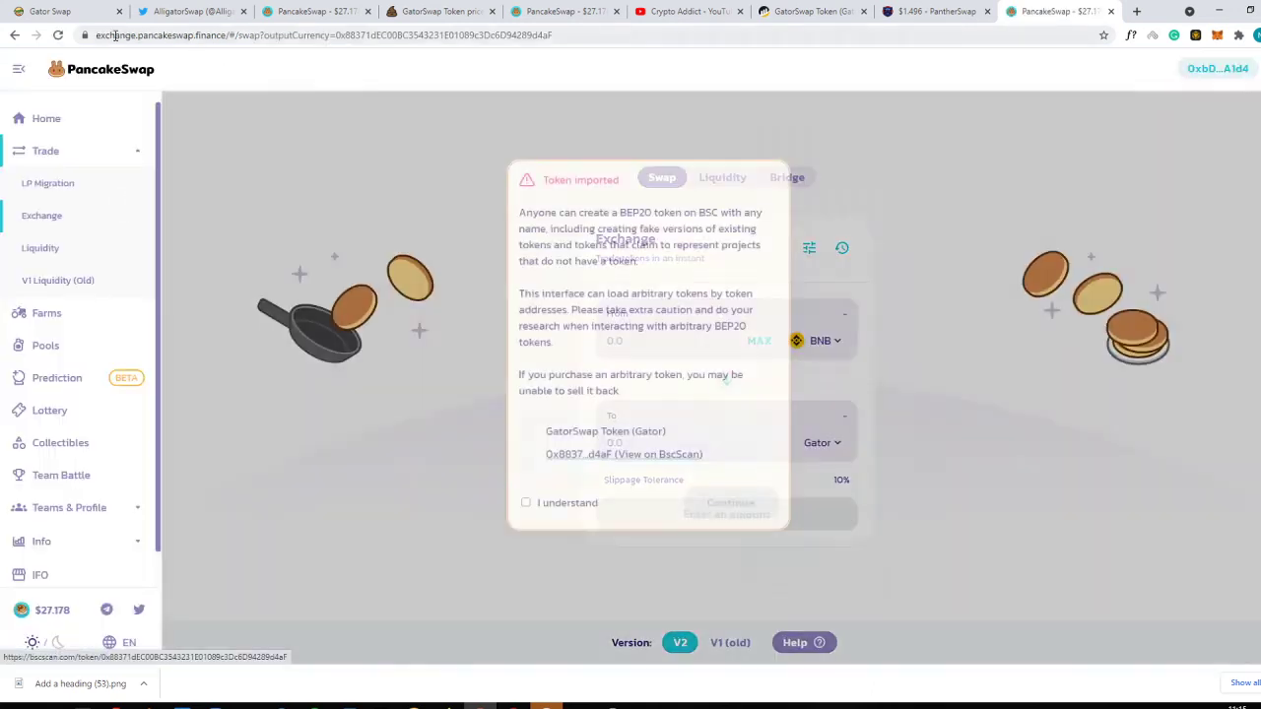
click(15, 38)
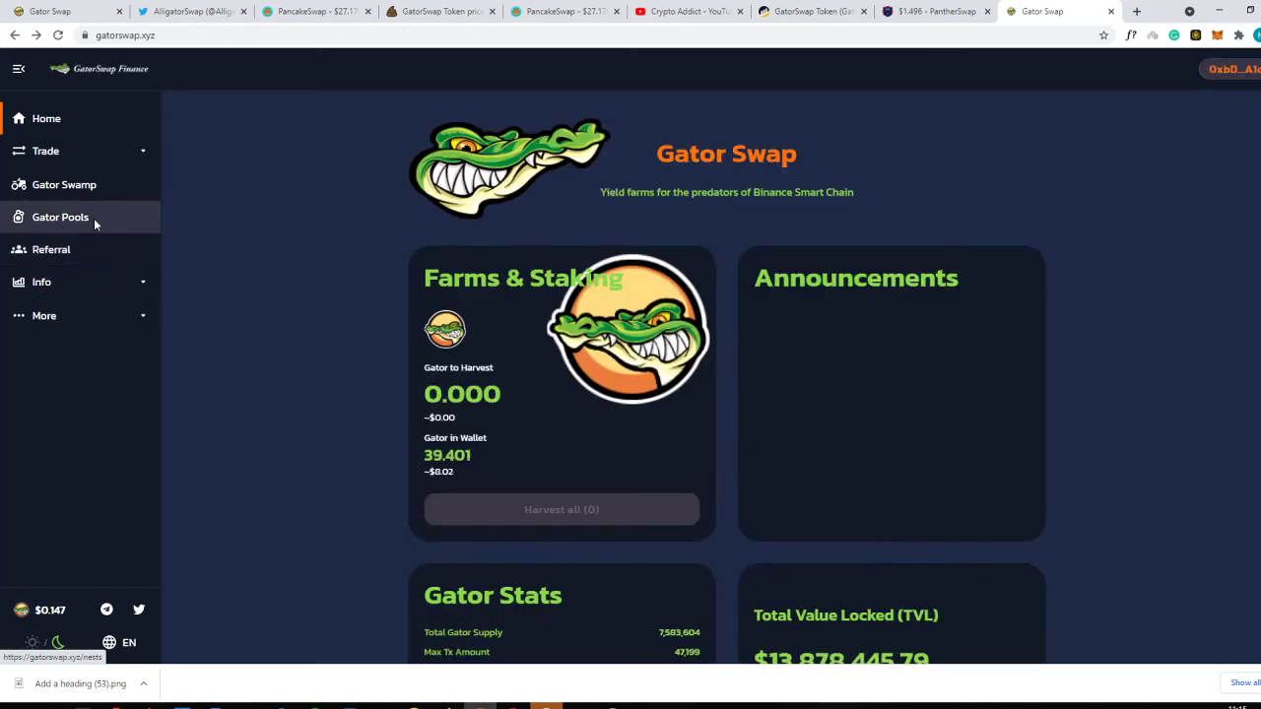
Pass through Gator Pools to the Gator Swamp LP farms and highlight the rules above the farms, especially the 7% transfer tax
click(93, 217)
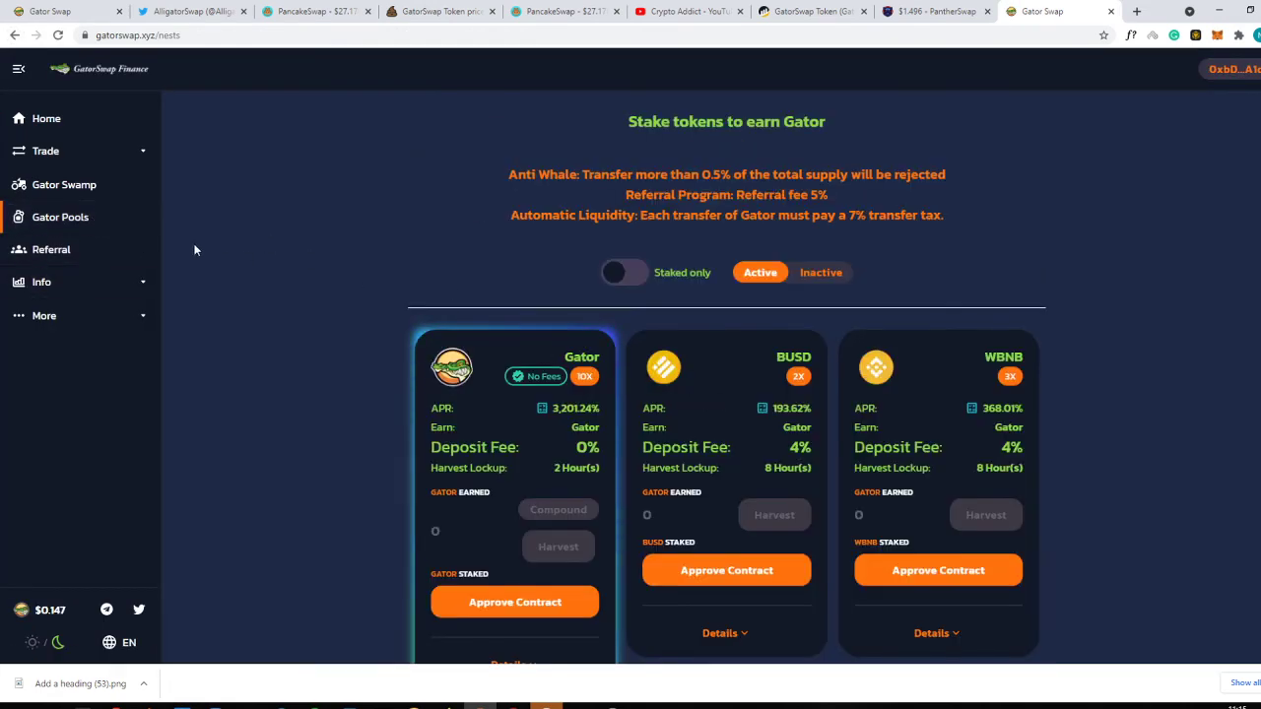
click(109, 189)
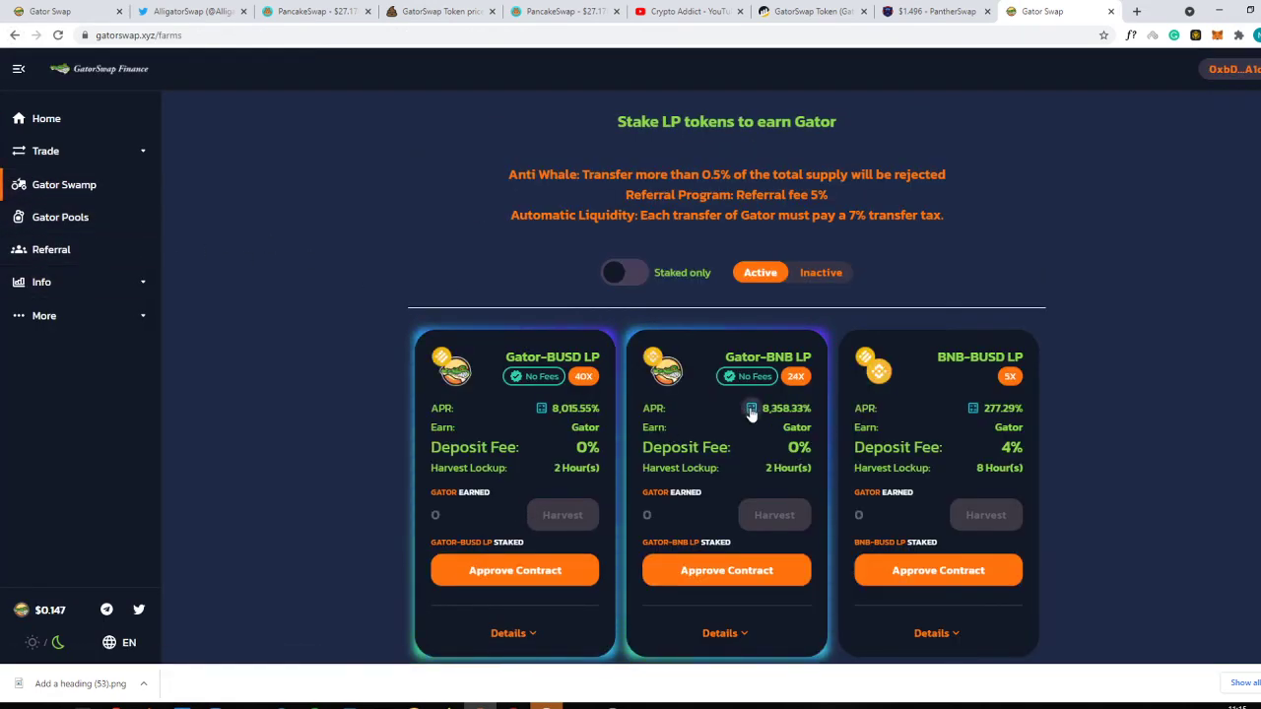
drag(507, 172, 909, 230)
click(907, 225)
drag(640, 215, 949, 223)
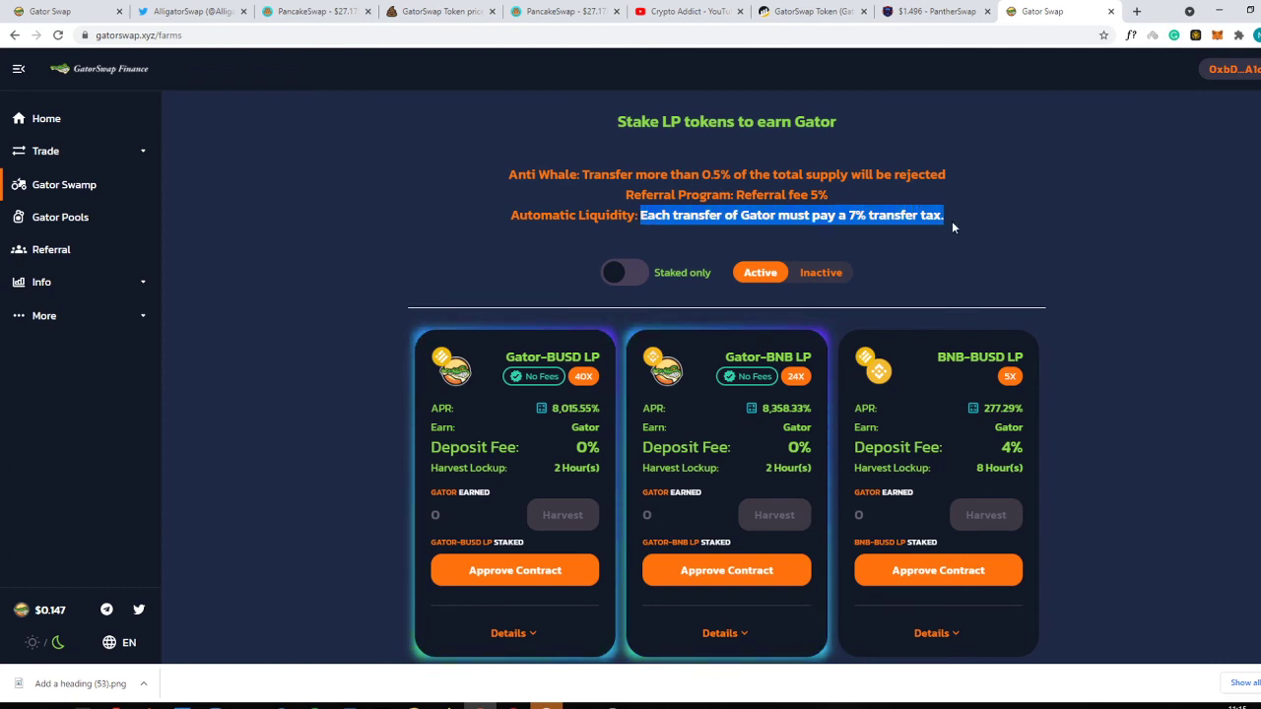
click(952, 223)
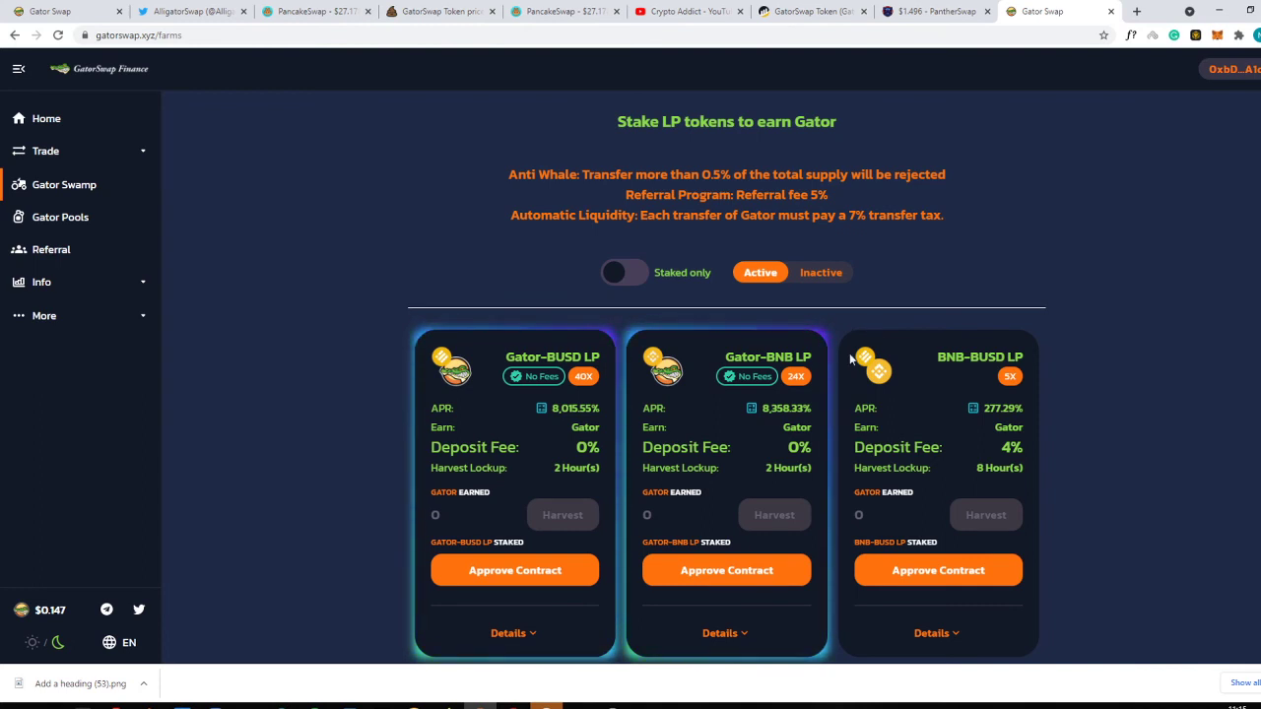
mouse_move(849, 218)
mouse_down()
mouse_move(965, 225)
mouse_move(849, 217)
mouse_up()
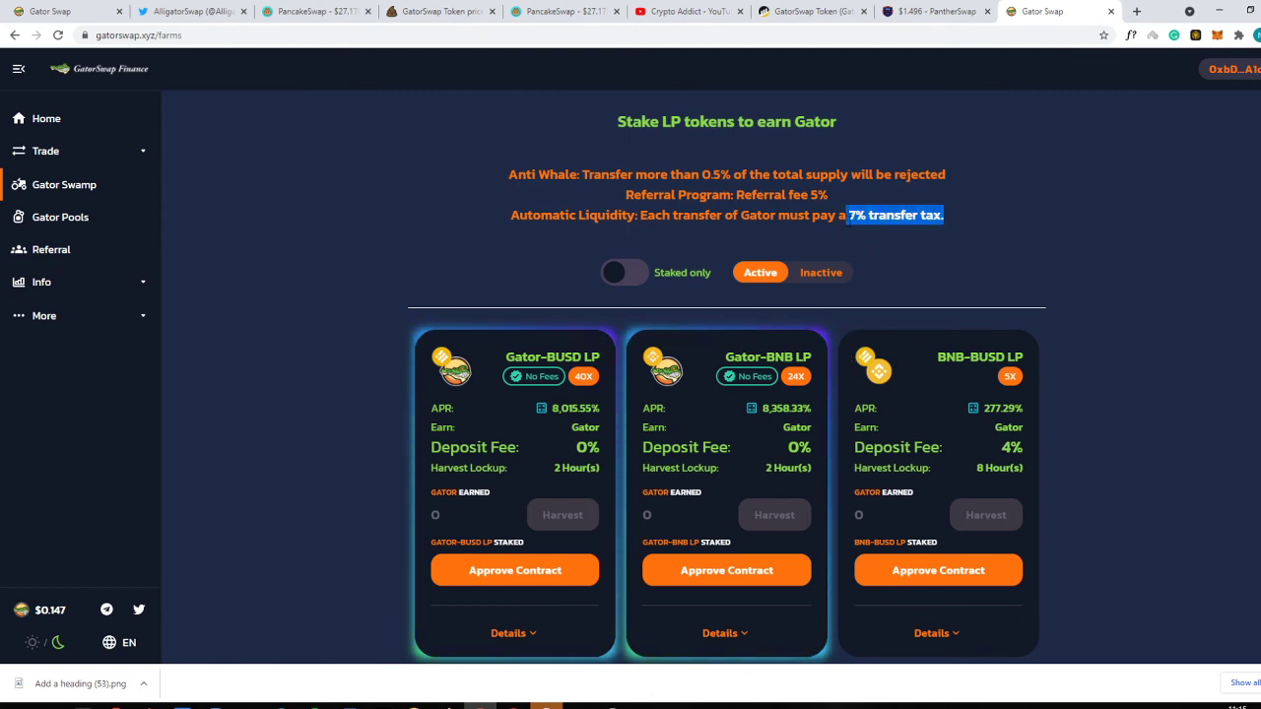